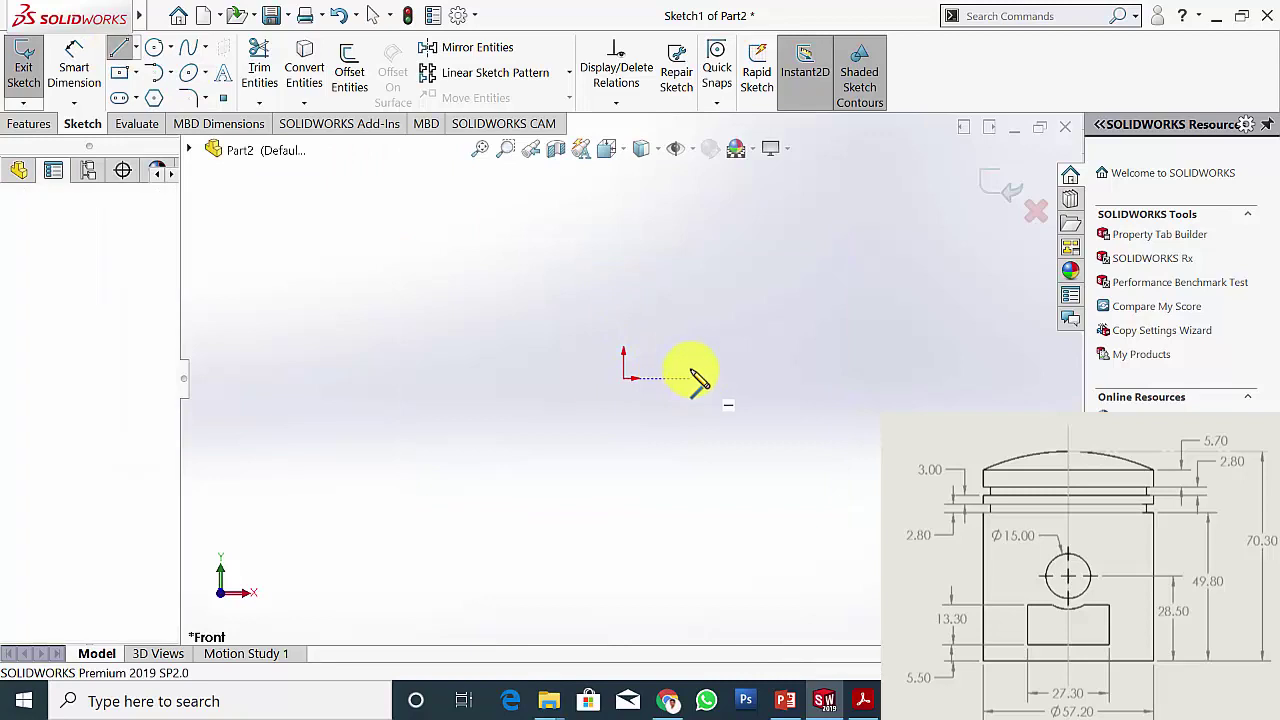
- Sketch an open stepped line profile about 27 mm right of the origin, rising vertically with two rectangular ring grooves near its upper end
{"action": "left_click", "coordinate": [690, 378]}
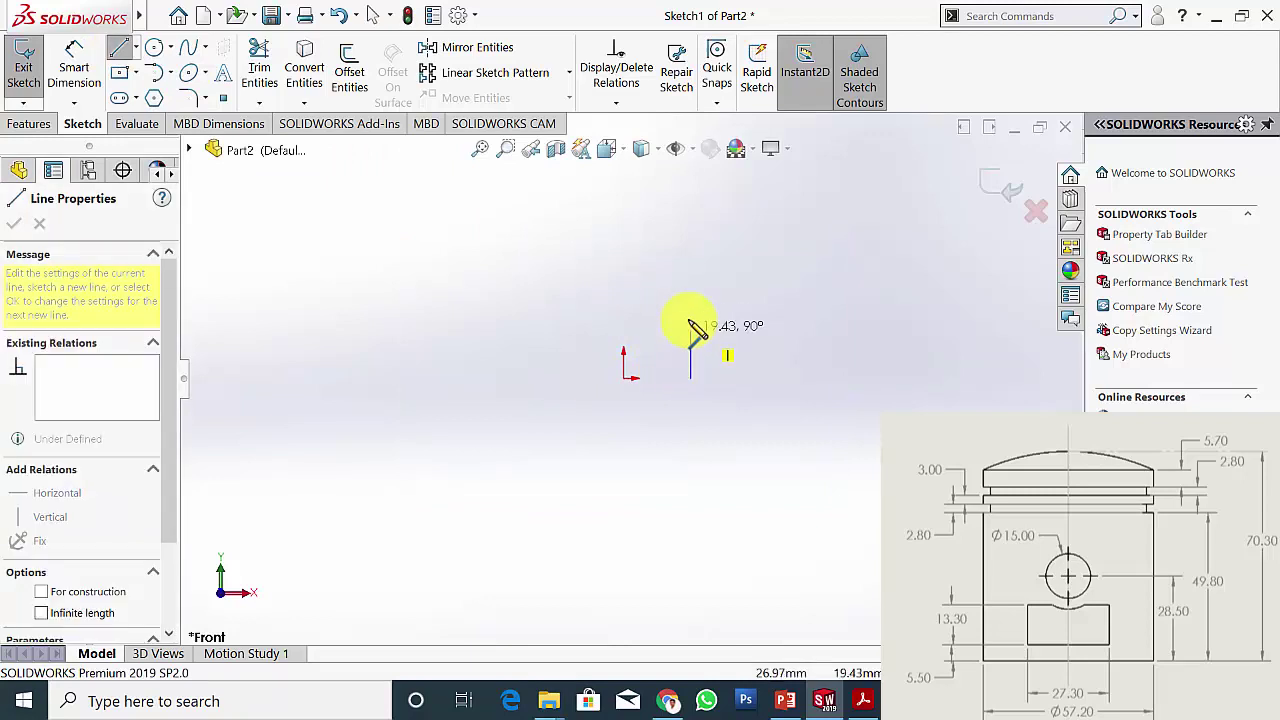
{"action": "left_click", "coordinate": [689, 262]}
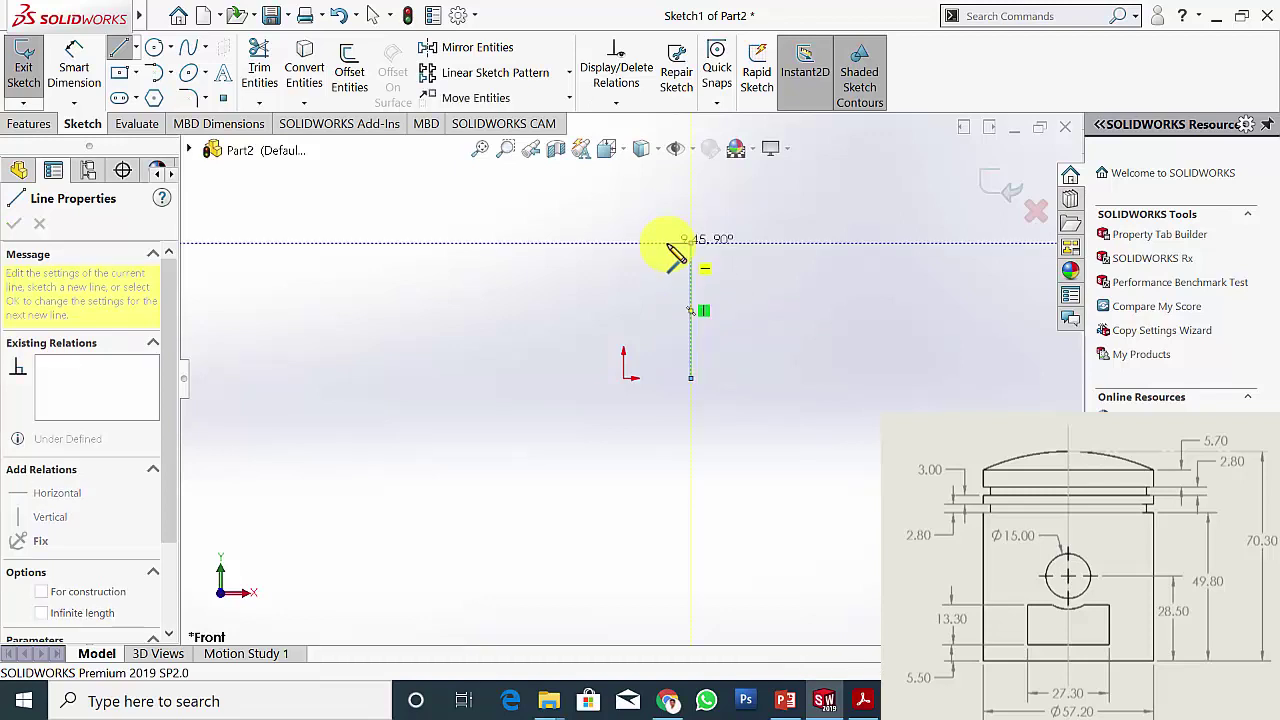
{"action": "left_click", "coordinate": [689, 241]}
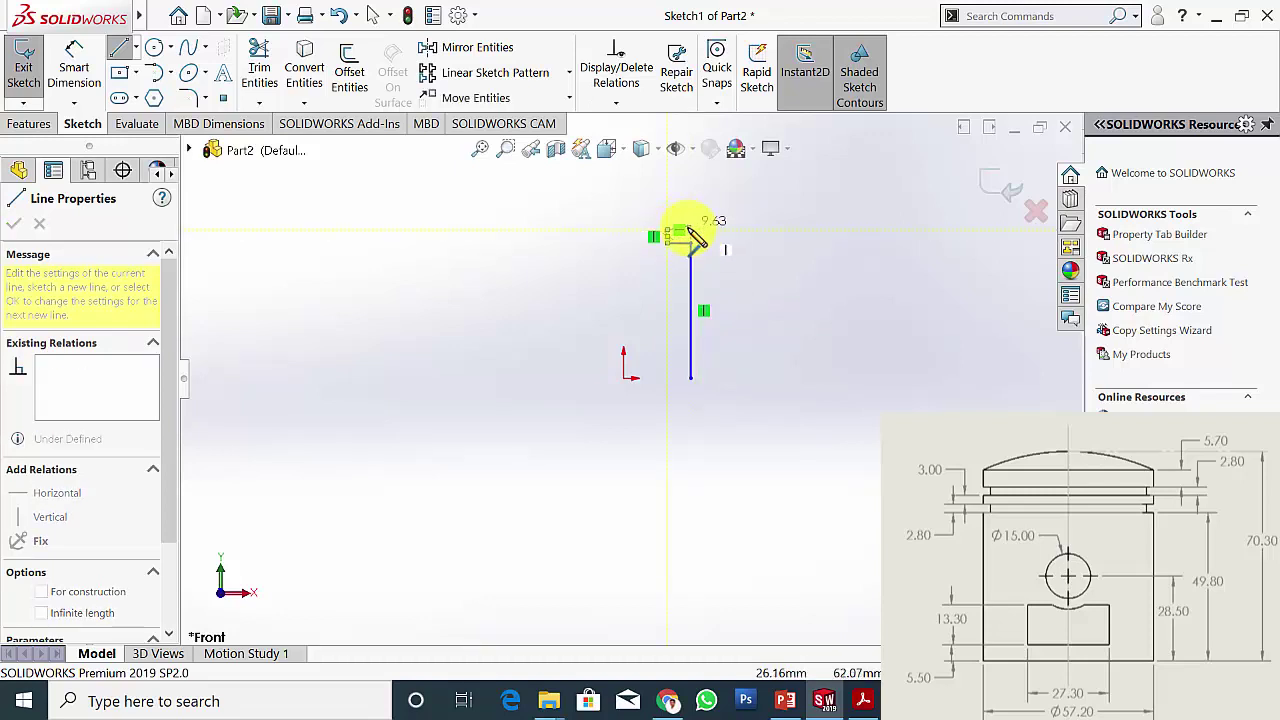
{"action": "left_click", "coordinate": [694, 231]}
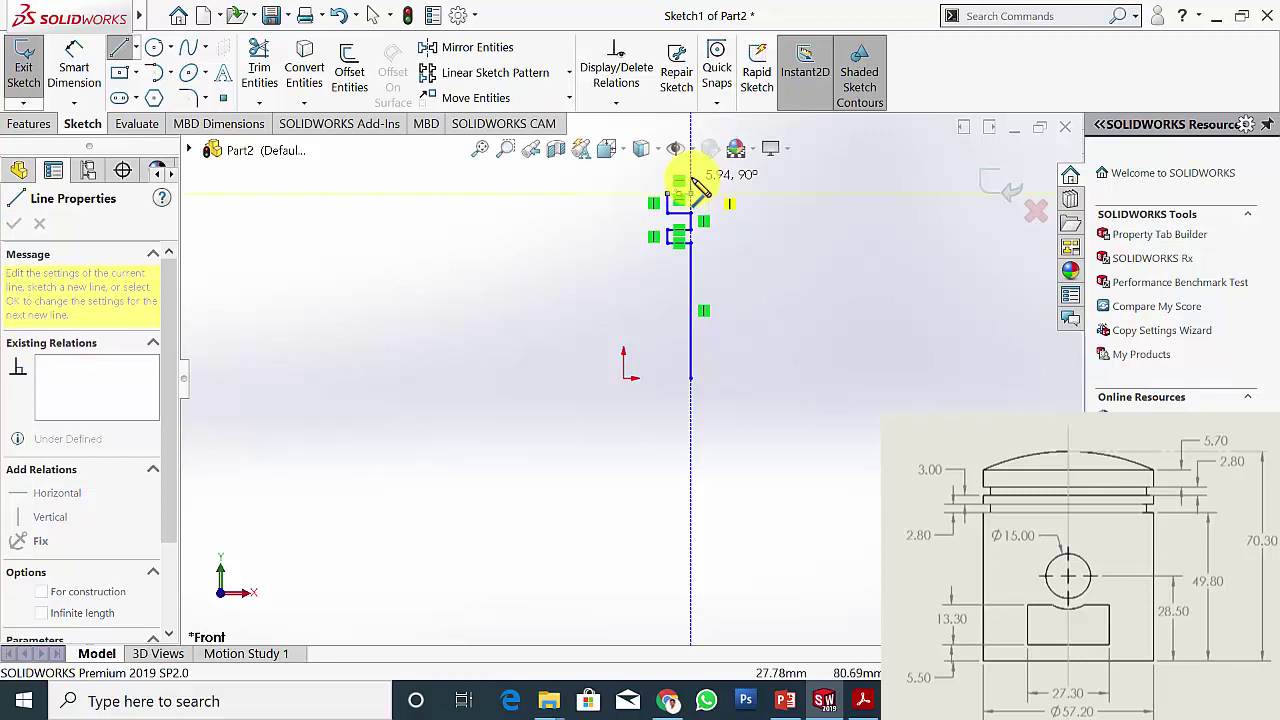
{"action": "left_click", "coordinate": [690, 178]}
{"action": "key", "text": "Escape"}
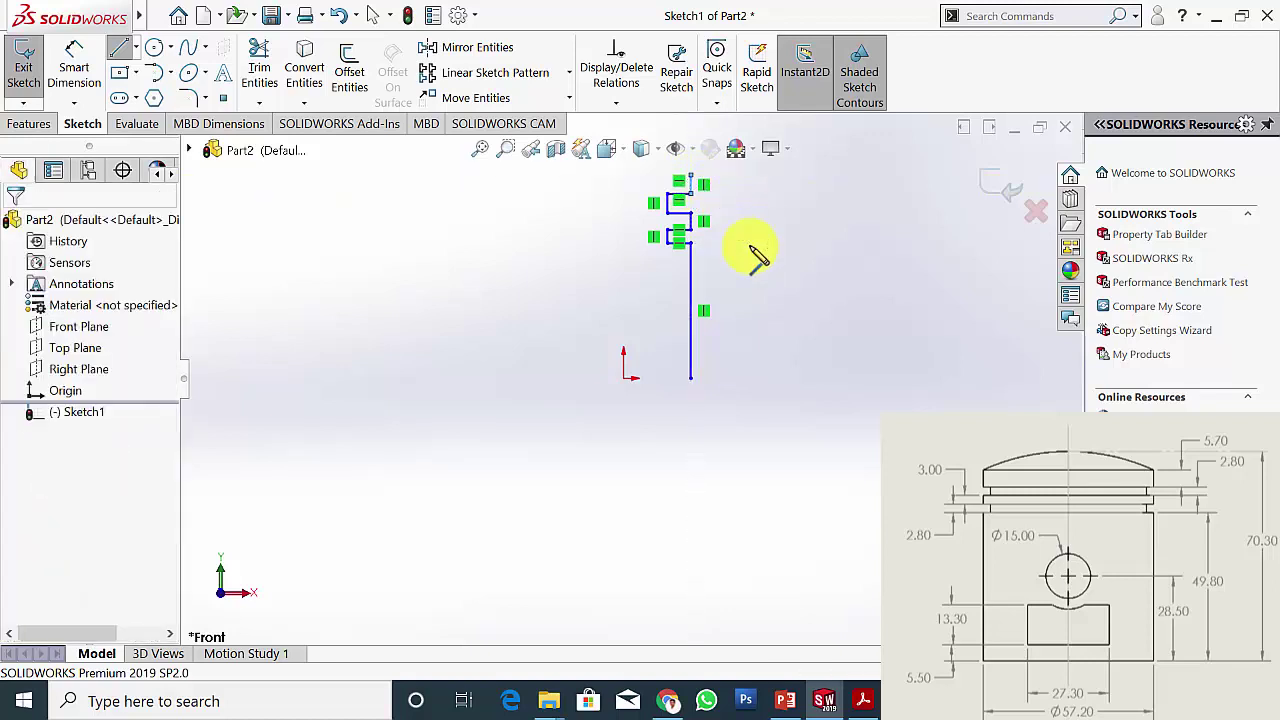
- Draw a vertical centerline about 91 mm up from the origin and a horizontal centerline from its upper end over the profile
{"action": "key", "text": "z"}
{"action": "scroll", "coordinate": [675, 203], "scroll_direction": "down", "scroll_amount": 2}
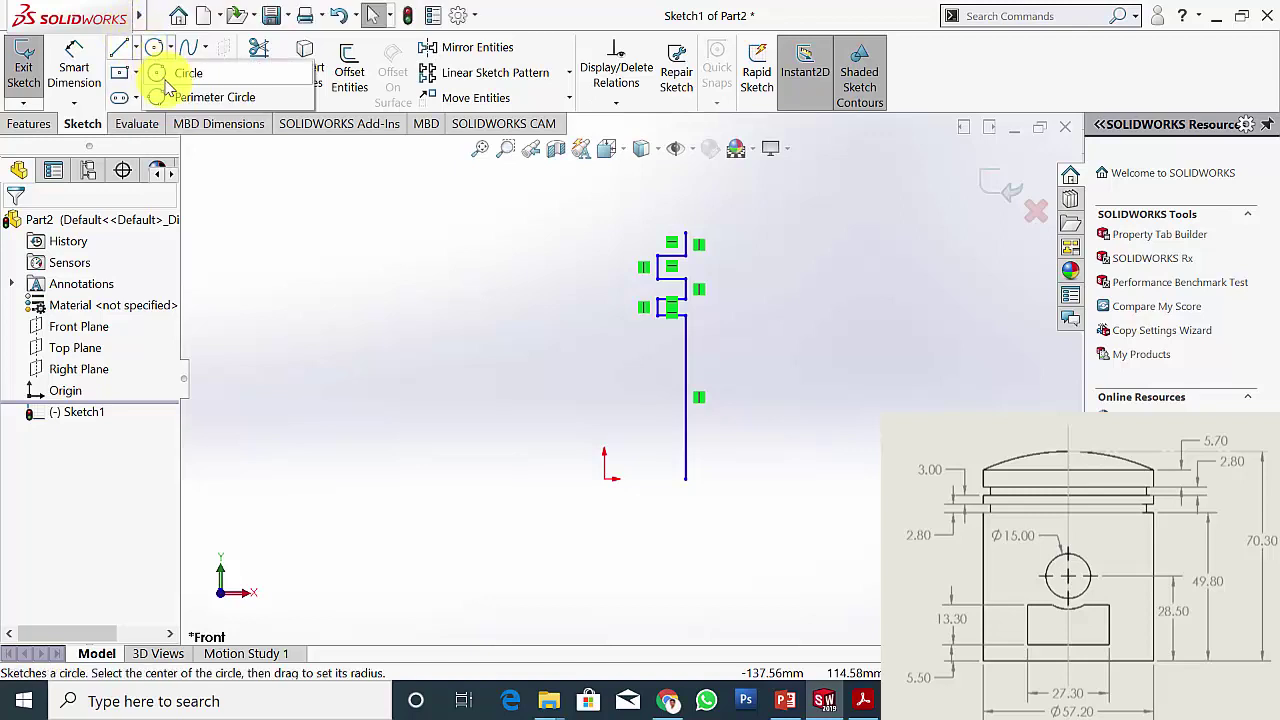
{"action": "left_click", "coordinate": [136, 47]}
{"action": "left_click", "coordinate": [190, 94]}
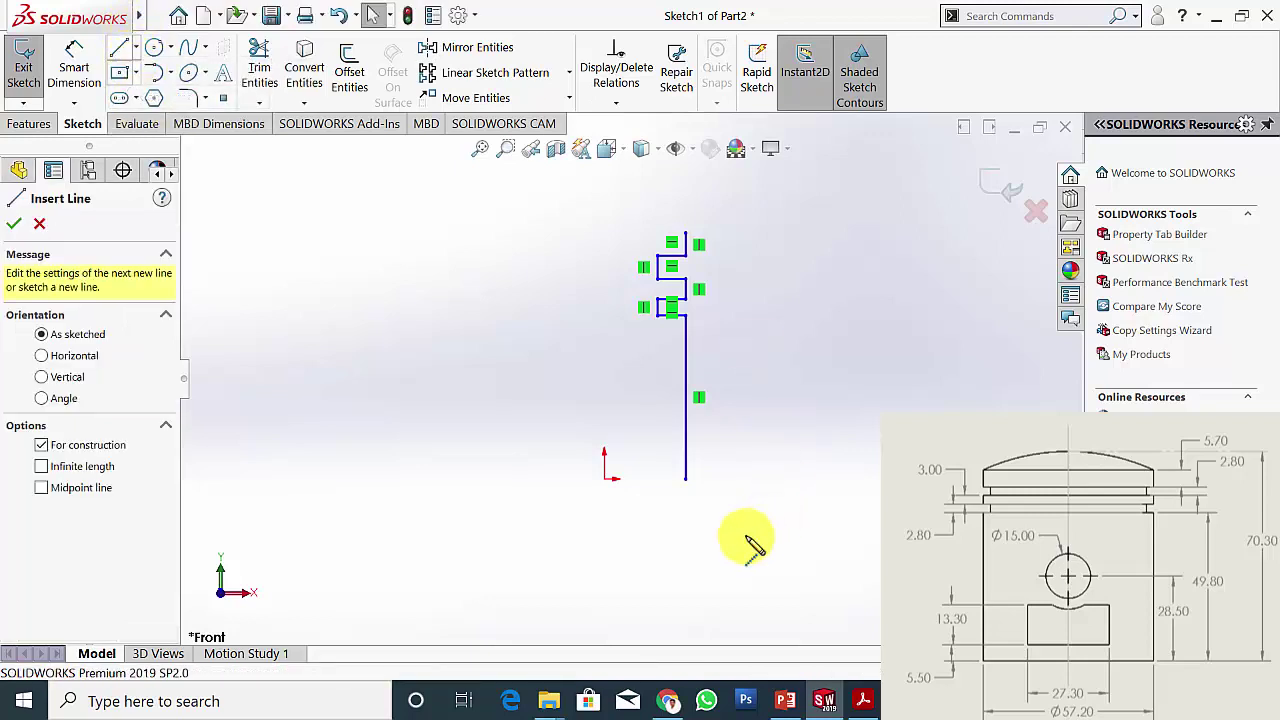
{"action": "left_click", "coordinate": [604, 478]}
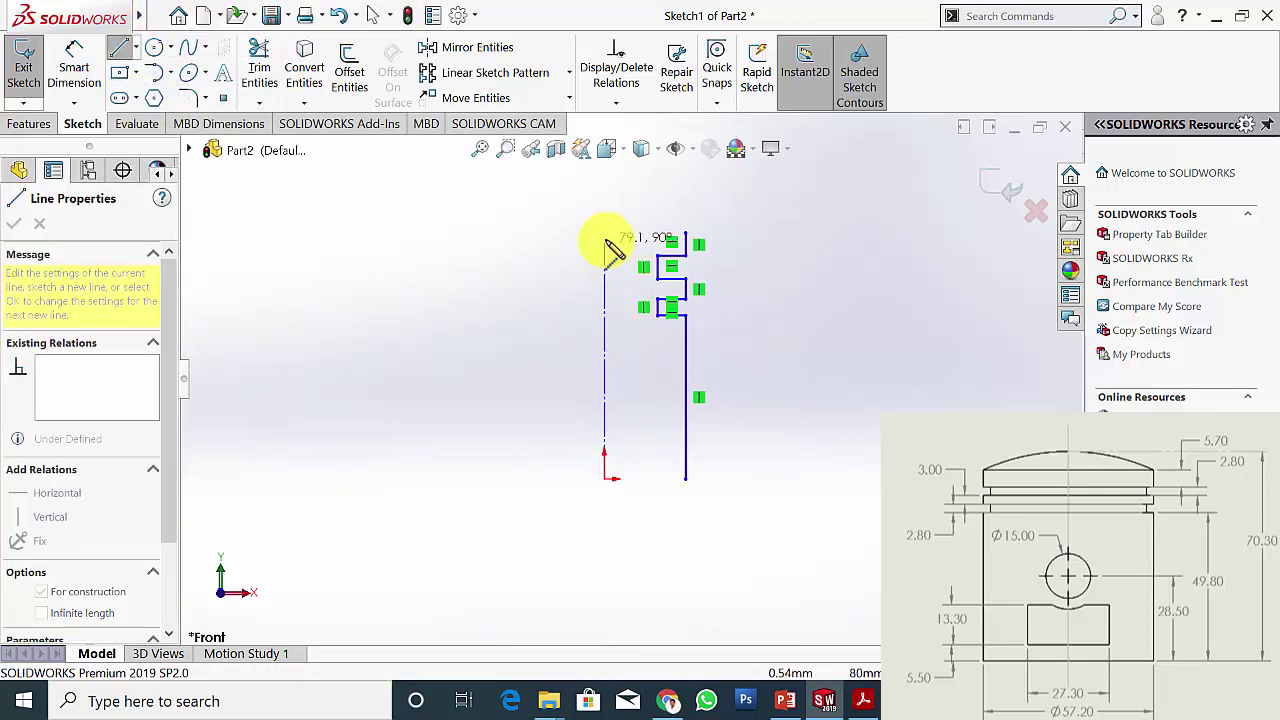
{"action": "left_click", "coordinate": [605, 207]}
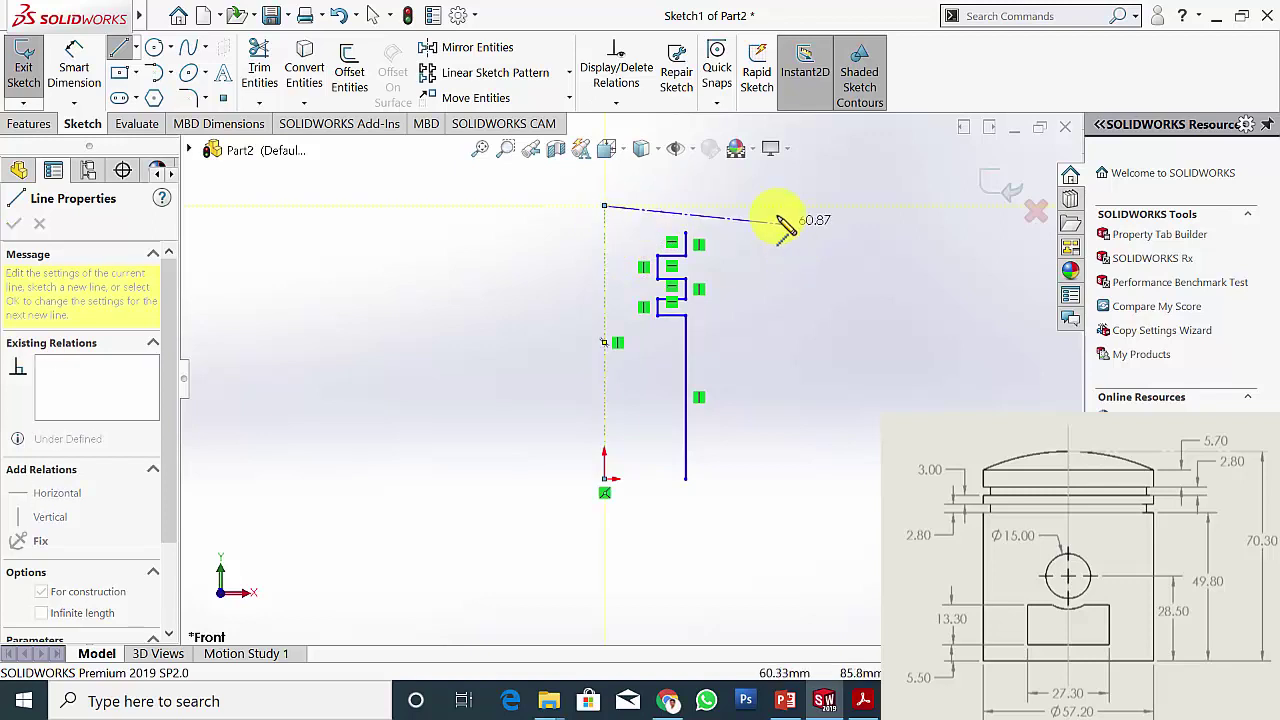
{"action": "left_click", "coordinate": [769, 206]}
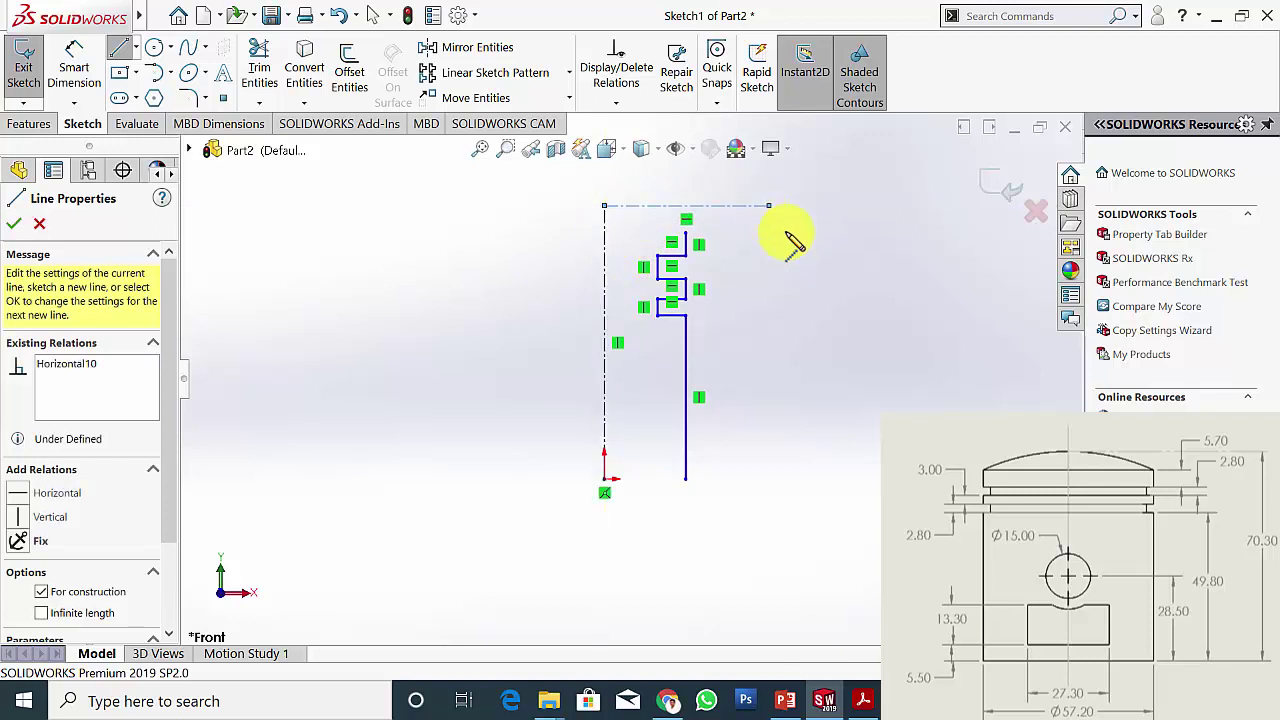
{"action": "key", "text": "Escape"}
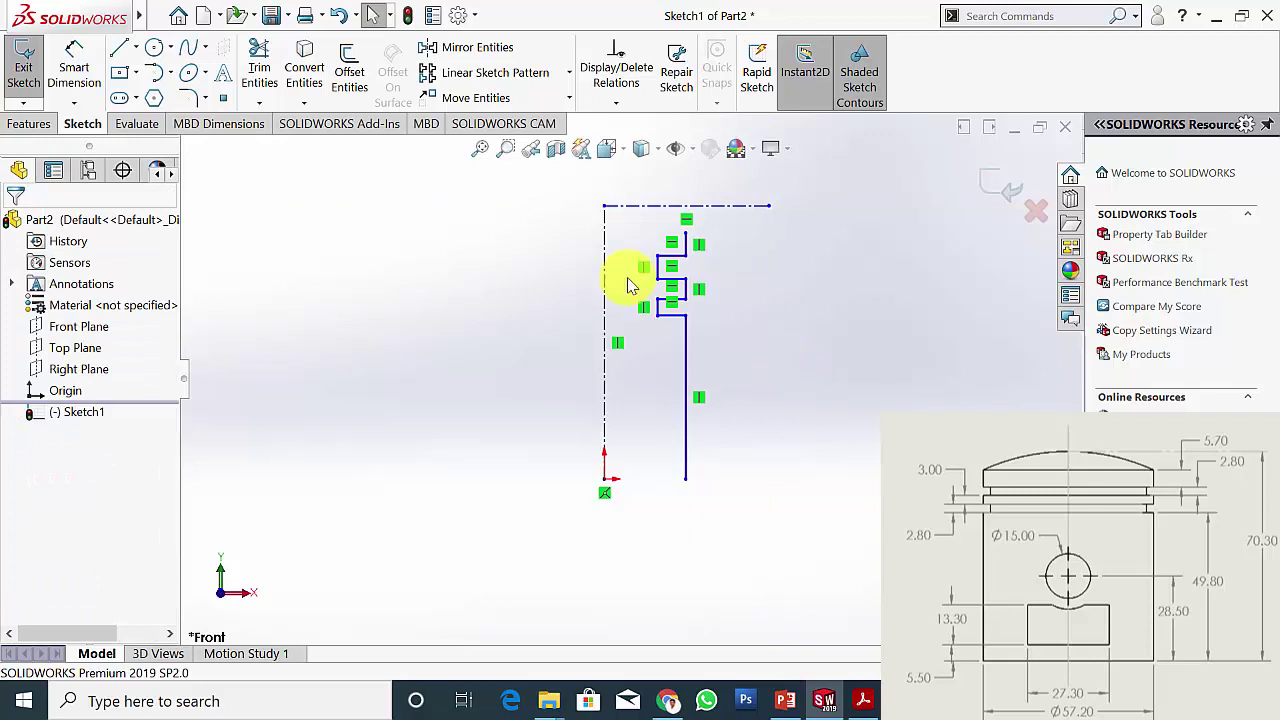
- Draw a 3 Point Arc of about 63 mm radius from the vertical centerline's upper end to the profile's upper end
{"action": "left_click", "coordinate": [174, 75]}
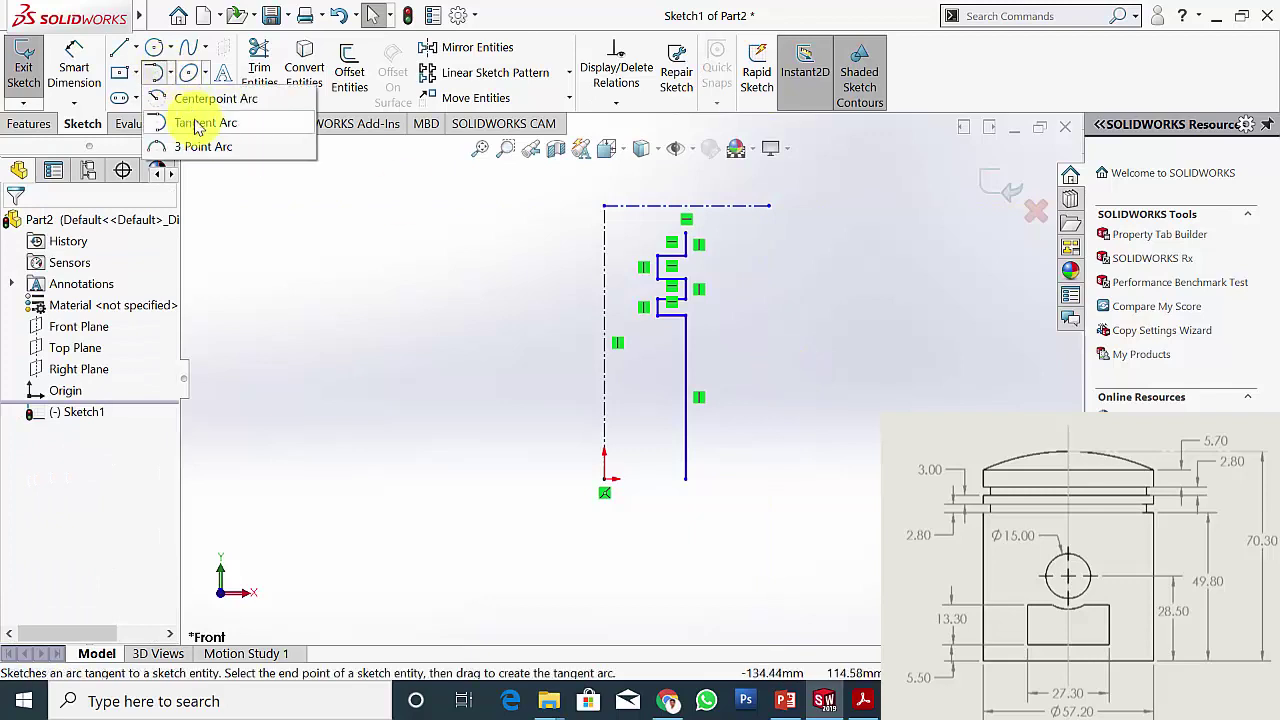
{"action": "left_click", "coordinate": [203, 146]}
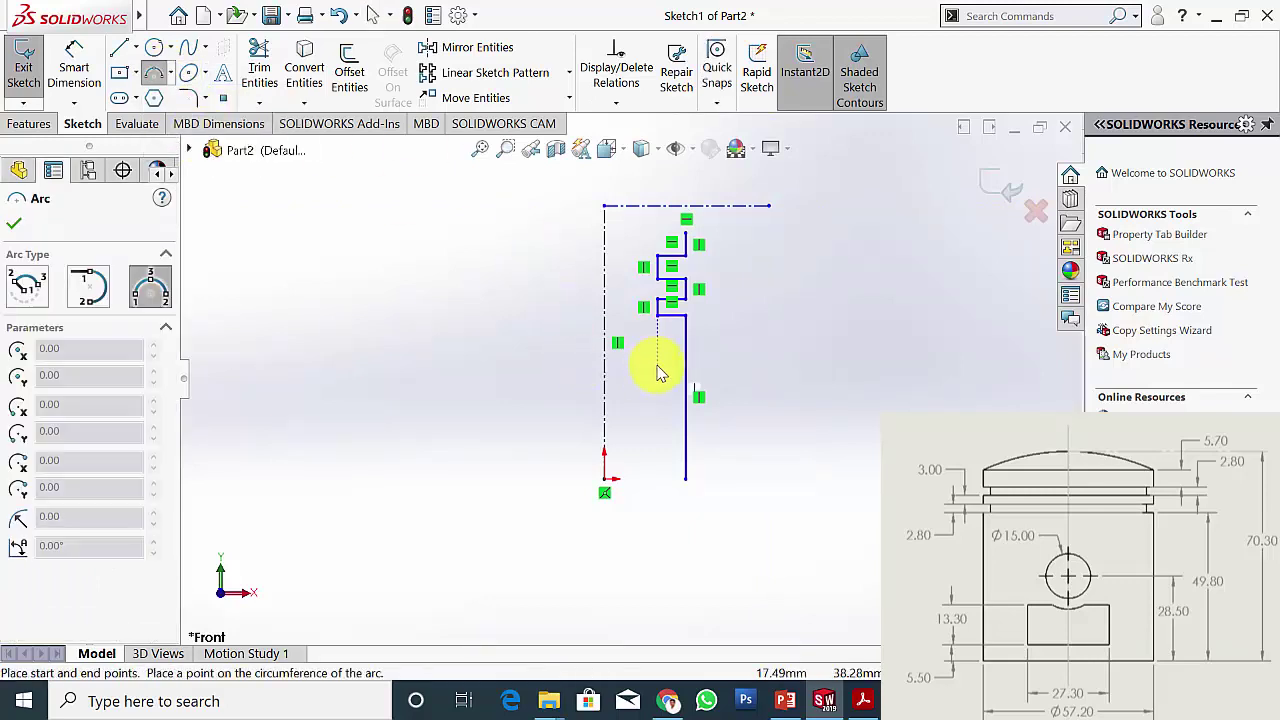
{"action": "left_click", "coordinate": [606, 207]}
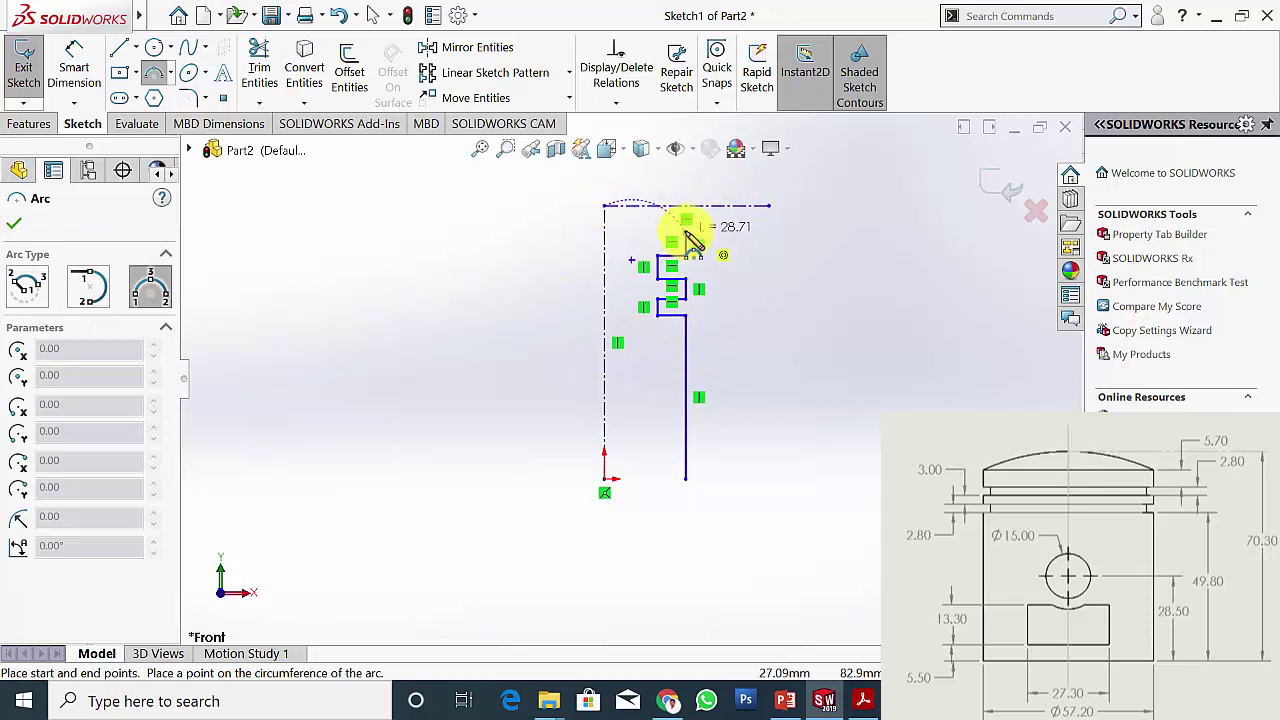
{"action": "left_click", "coordinate": [686, 231]}
{"action": "left_click", "coordinate": [668, 228]}
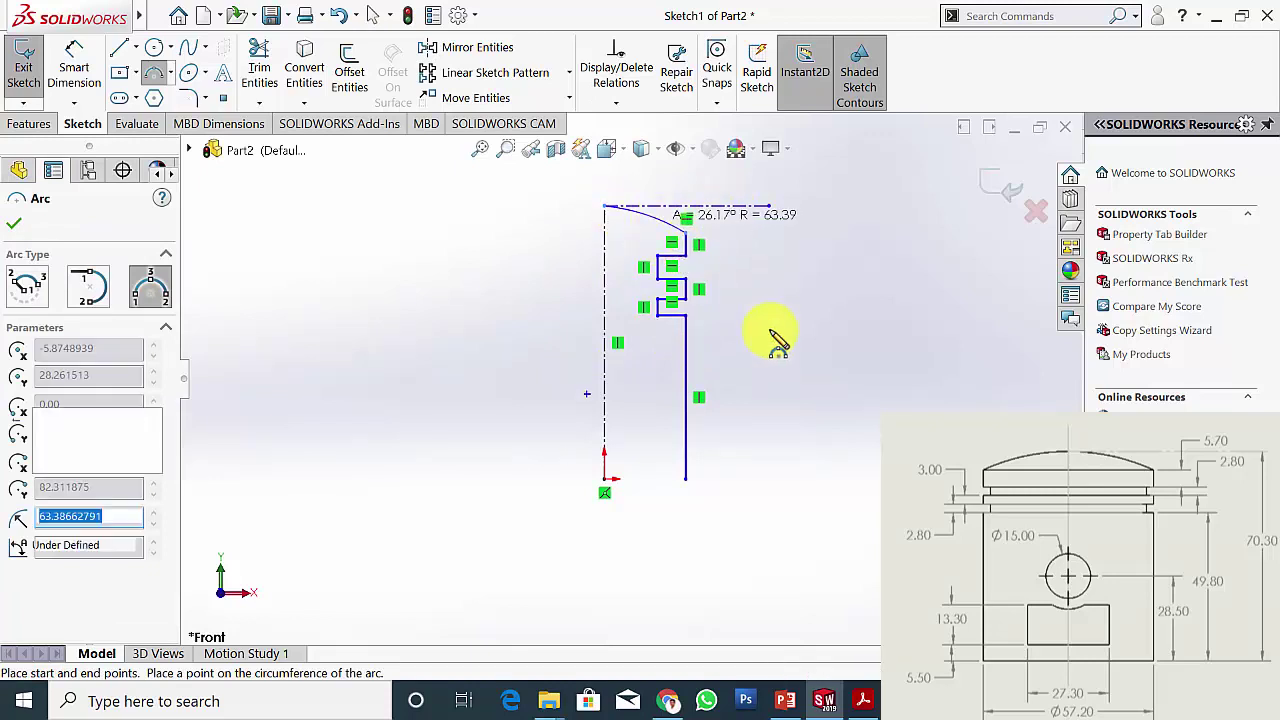
{"action": "key", "text": "Escape"}
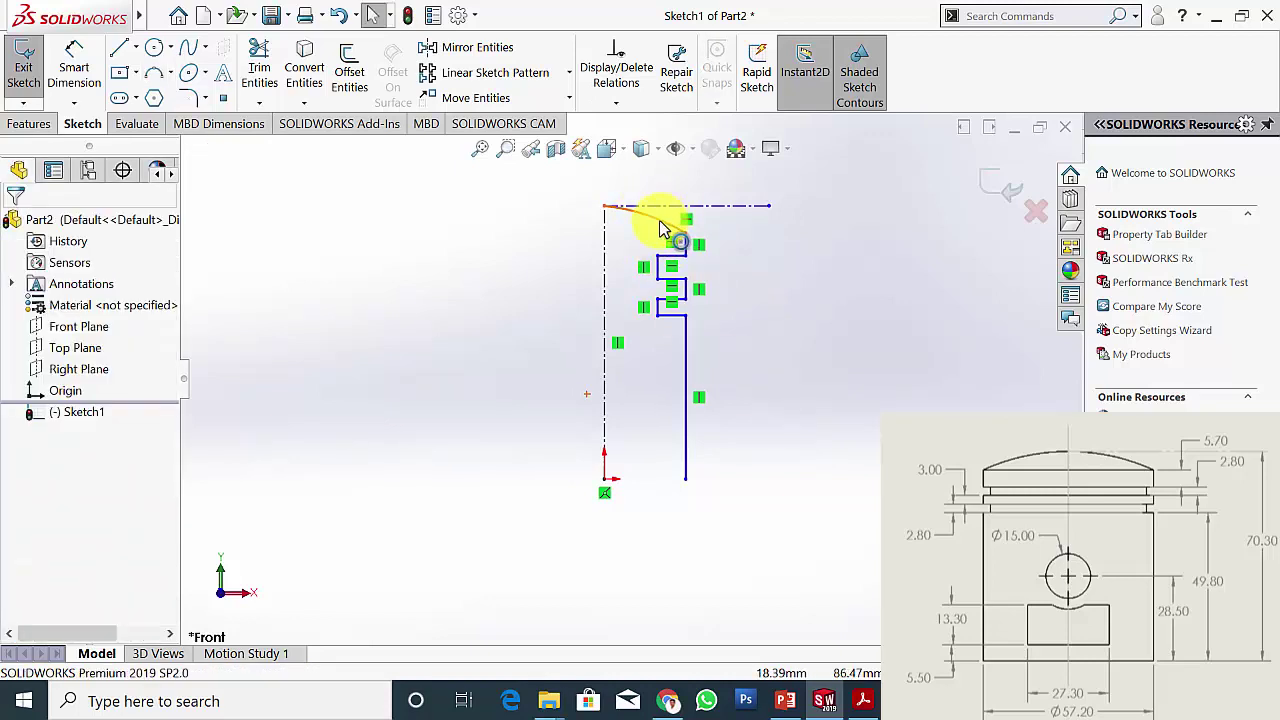
- Make the crown arc tangent to the horizontal centerline
{"action": "left_click", "coordinate": [660, 228]}
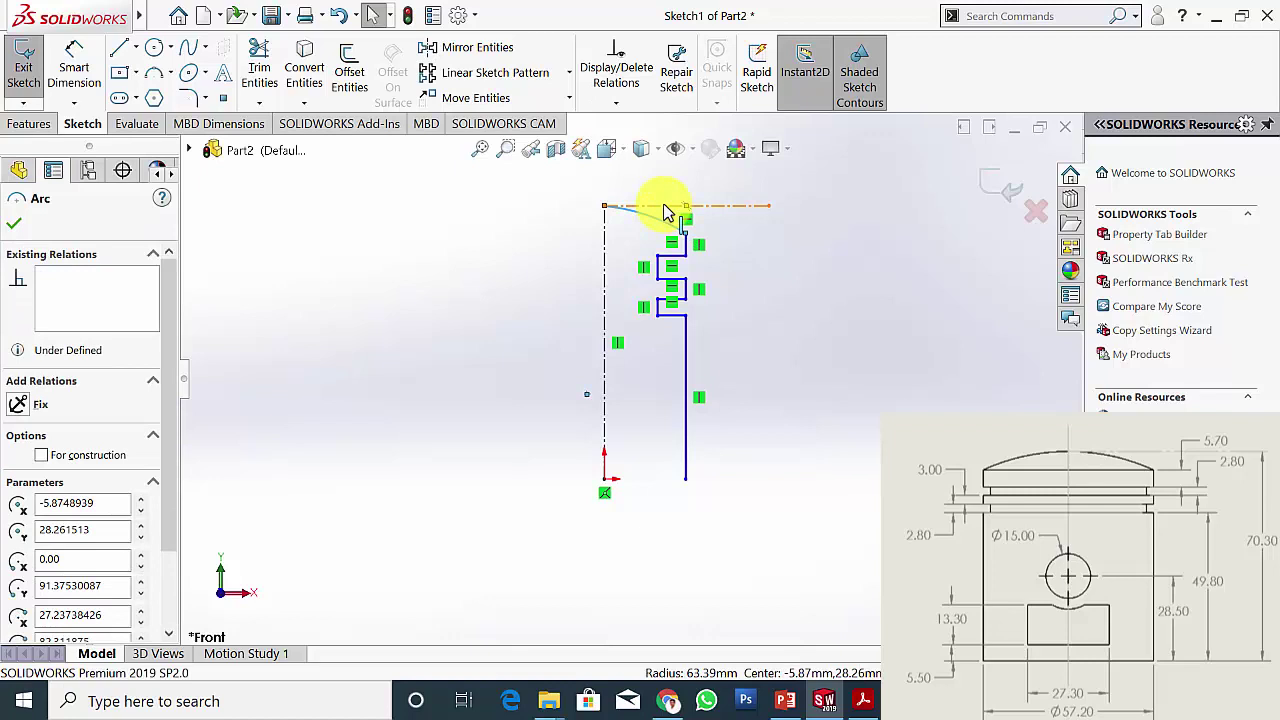
{"action": "left_click", "coordinate": [666, 207], "text": "ctrl"}
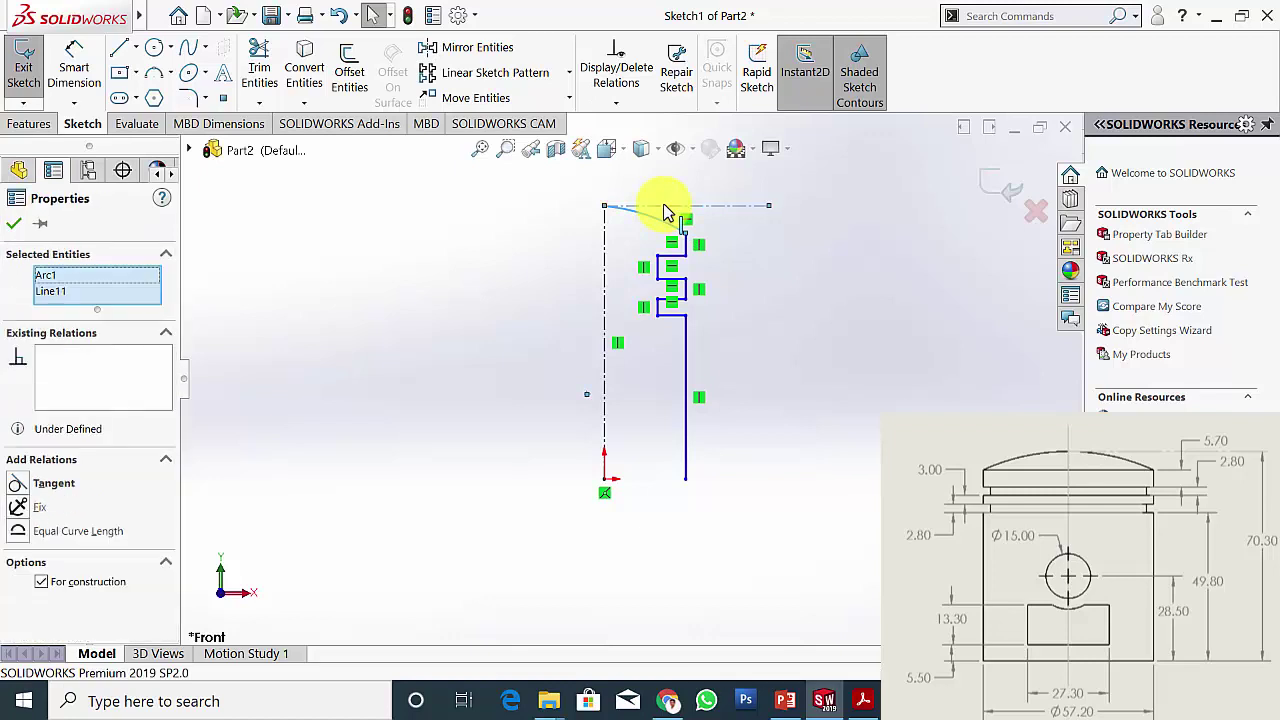
{"action": "left_click", "coordinate": [17, 488]}
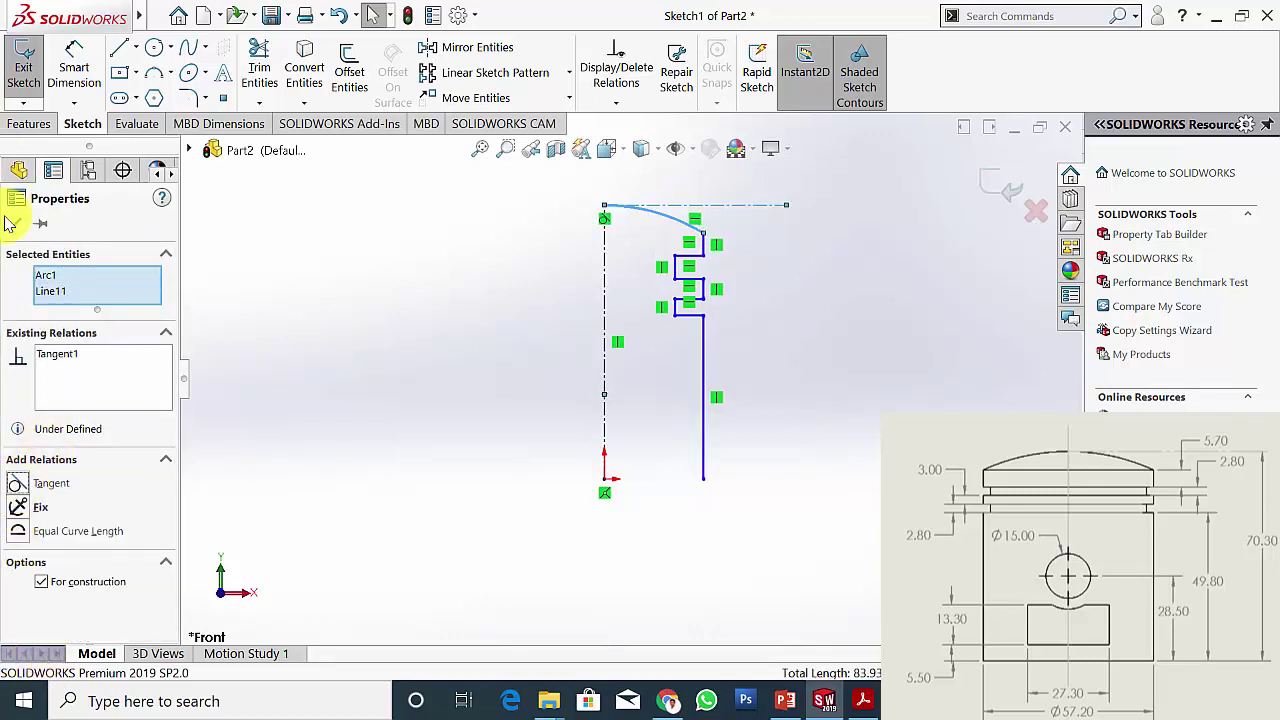
{"action": "left_click", "coordinate": [14, 223]}
- Dimension the overall height from the origin to the vertical centerline's upper end as 70.3 mm
{"action": "left_click", "coordinate": [74, 62]}
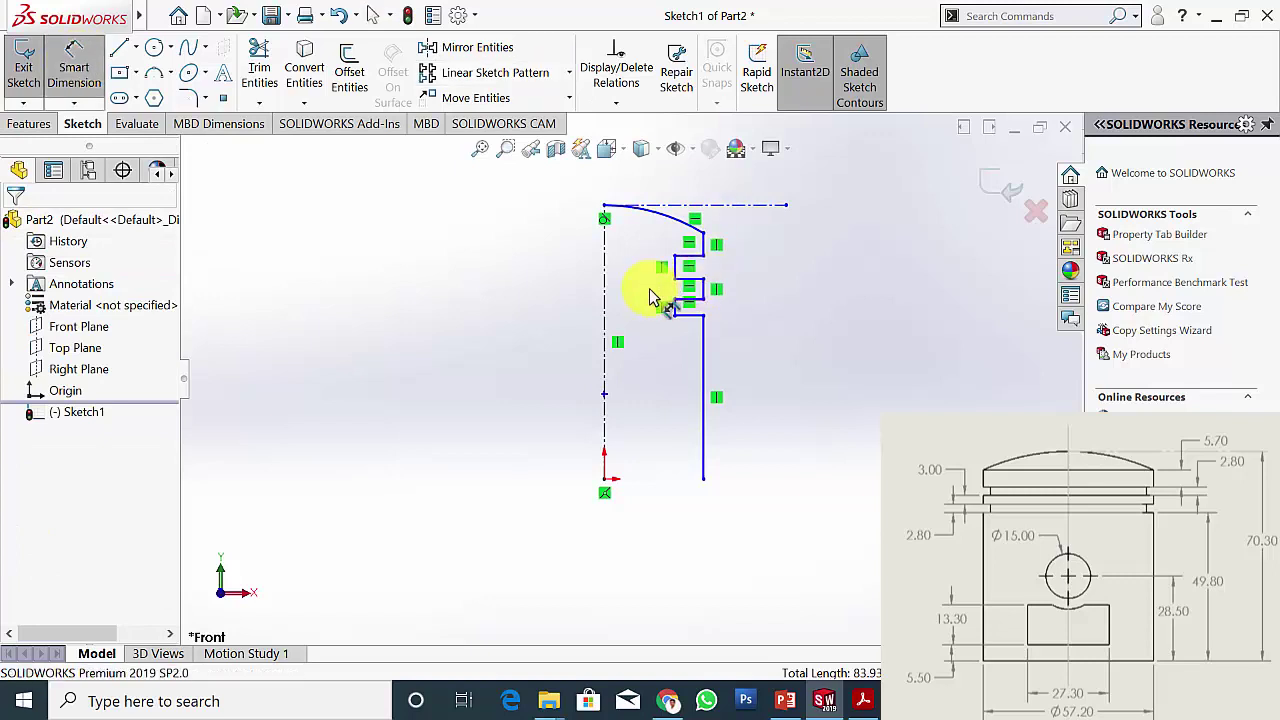
{"action": "left_click", "coordinate": [606, 216]}
{"action": "left_click", "coordinate": [605, 480]}
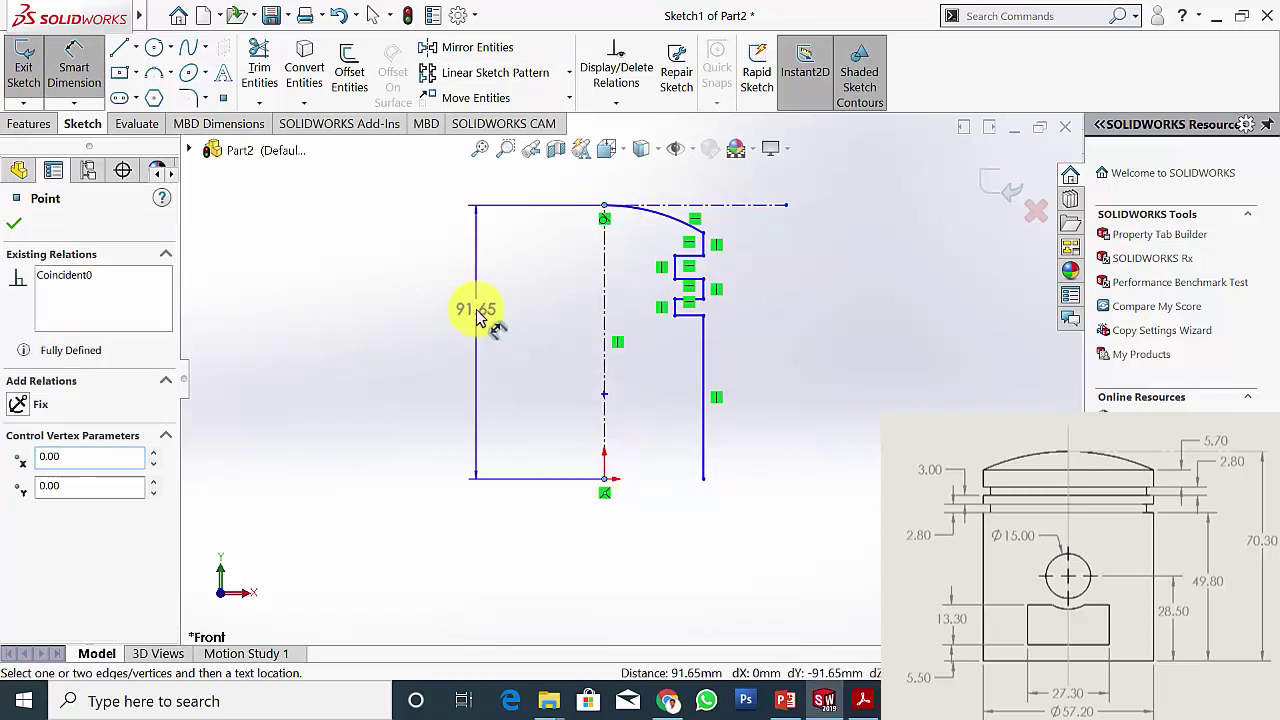
{"action": "left_click", "coordinate": [477, 315]}
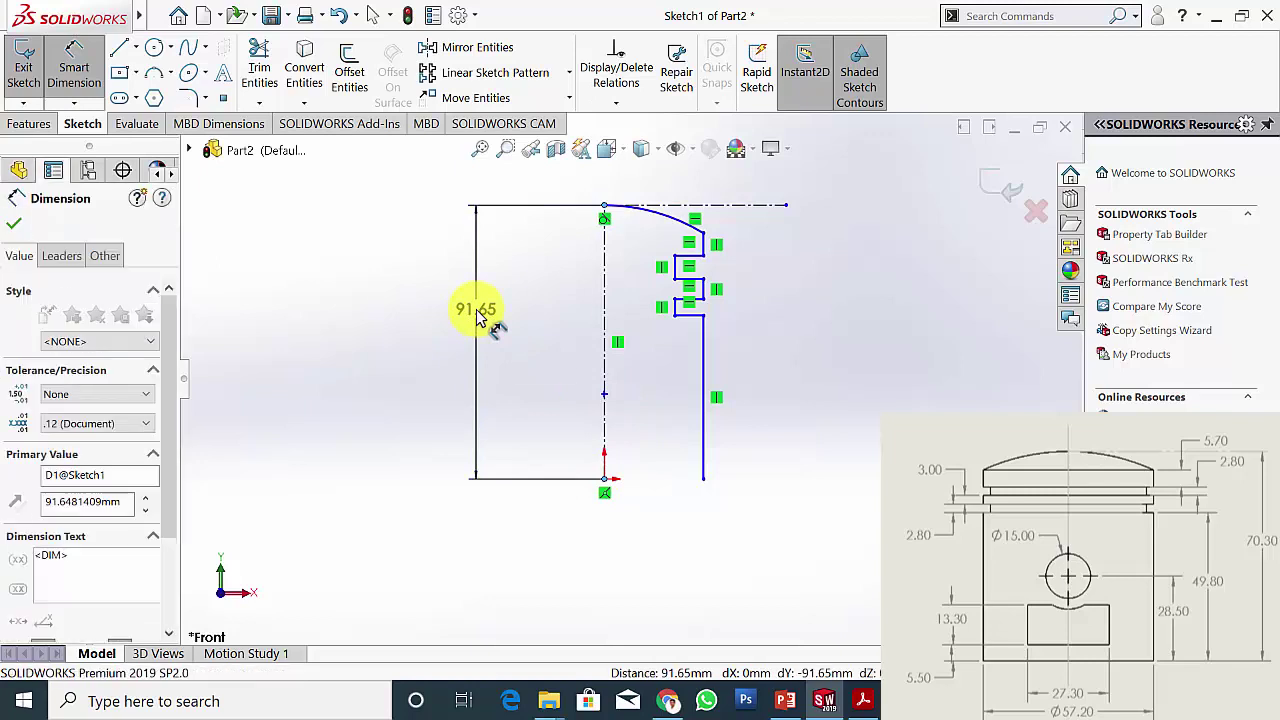
{"action": "type", "text": "70.3"}
{"action": "key", "text": "Return"}
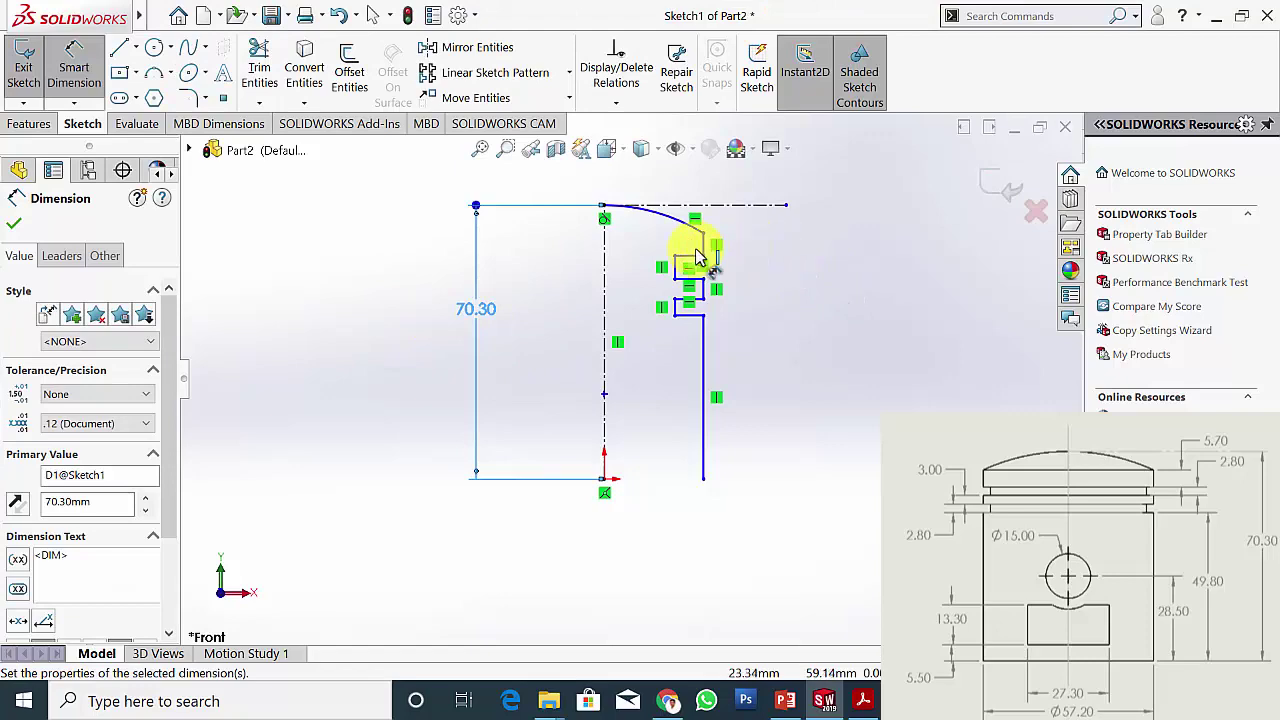
- Dimension the vertical edge between the crown arc and the upper groove as 5.7 mm
{"action": "left_click", "coordinate": [755, 258]}
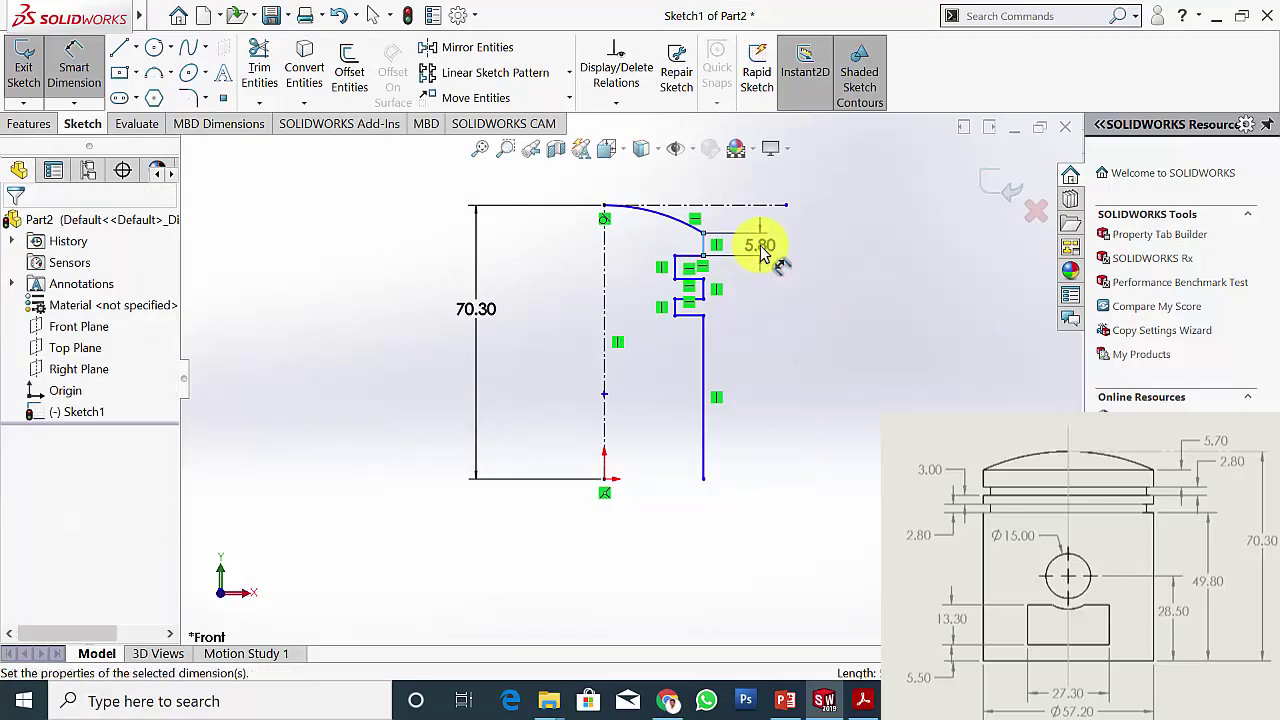
{"action": "left_click", "coordinate": [762, 254]}
{"action": "type", "text": "5.7"}
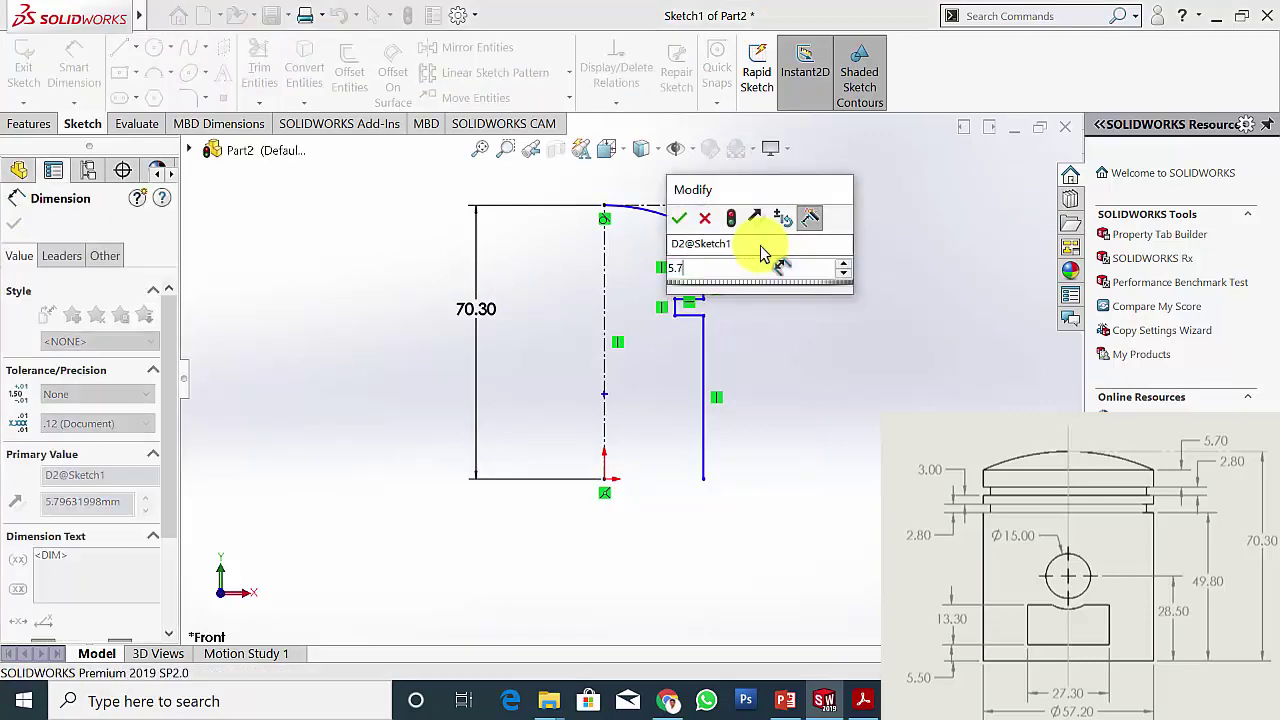
{"action": "key", "text": "Return"}
{"action": "key", "text": "Escape"}
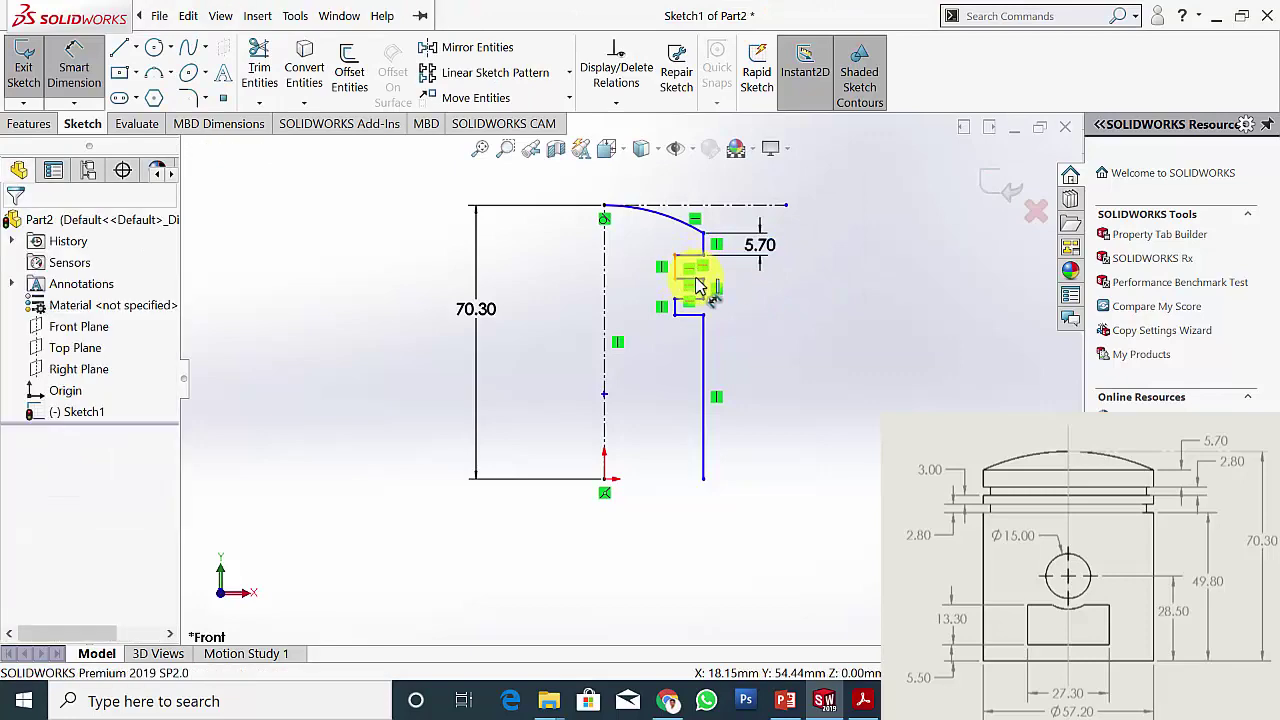
- Dimension the upper ring groove's height as 2.8 mm
{"action": "left_click", "coordinate": [698, 286]}
{"action": "left_click", "coordinate": [748, 280]}
{"action": "type", "text": "2"}
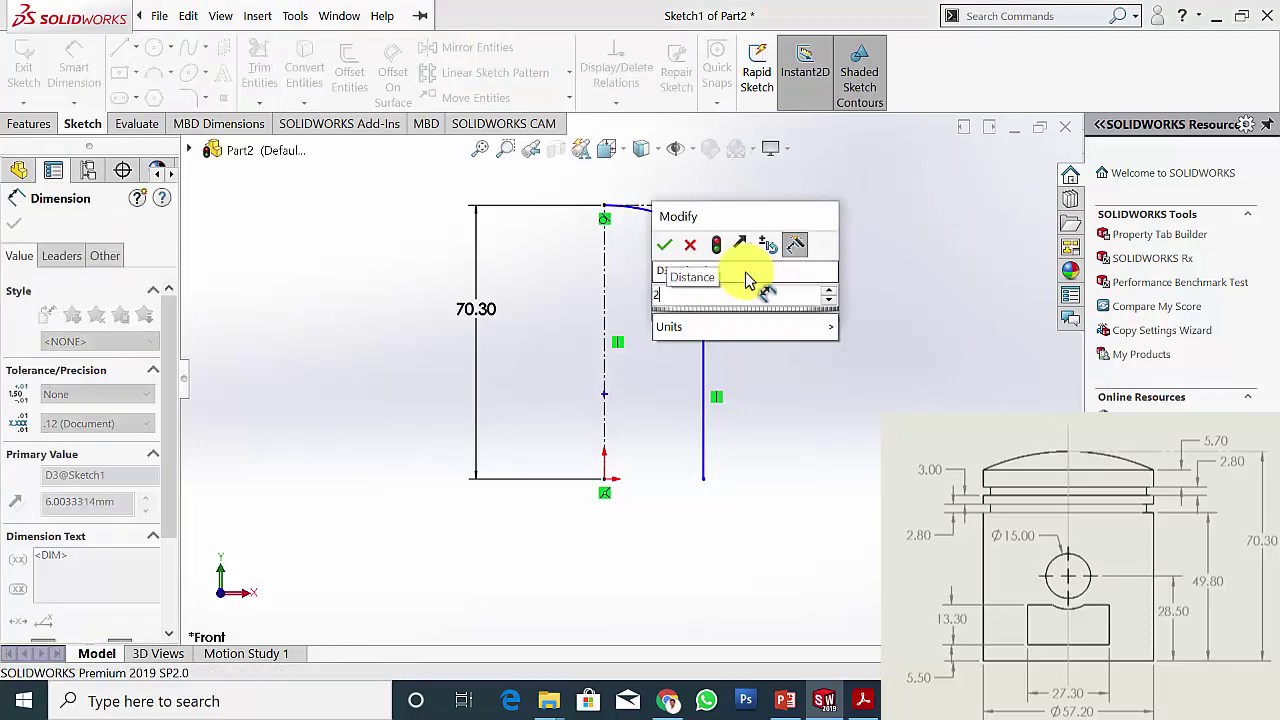
{"action": "type", "text": ".8"}
{"action": "key", "text": "Return"}
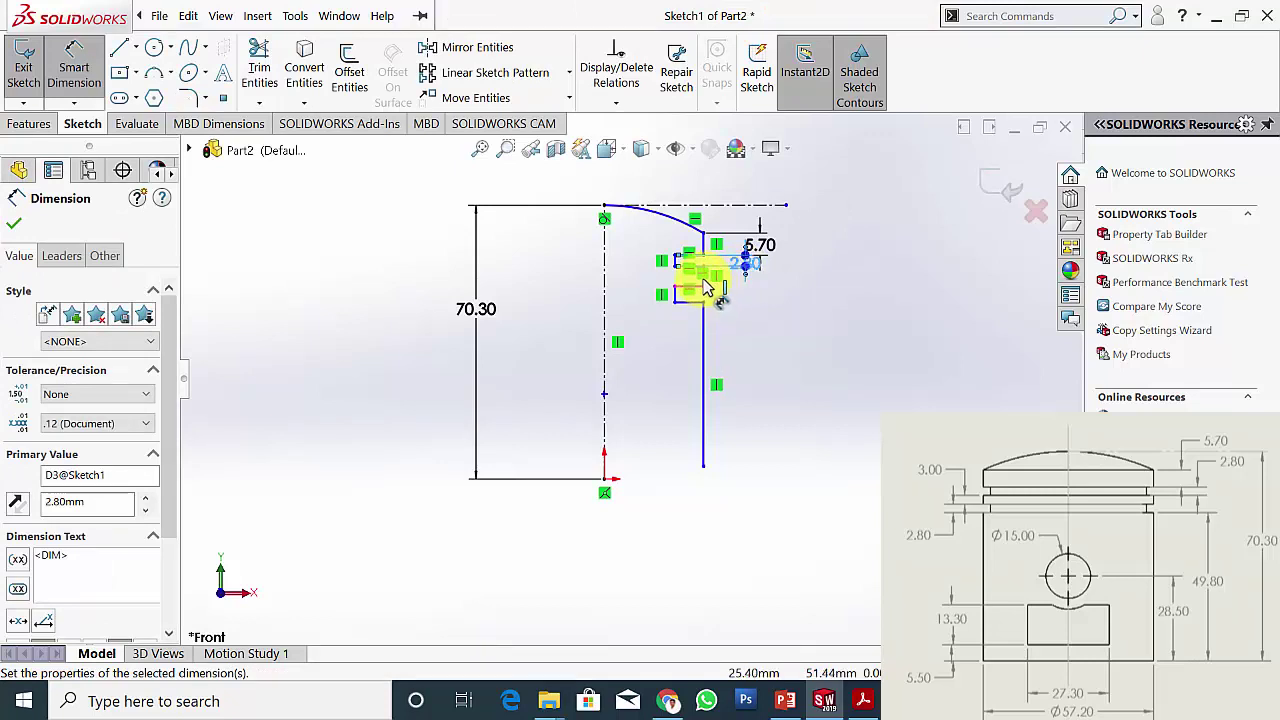
- Dimension the vertical edge between the two ring grooves as 3 mm
{"action": "scroll", "coordinate": [738, 285], "scroll_direction": "down", "scroll_amount": 2}
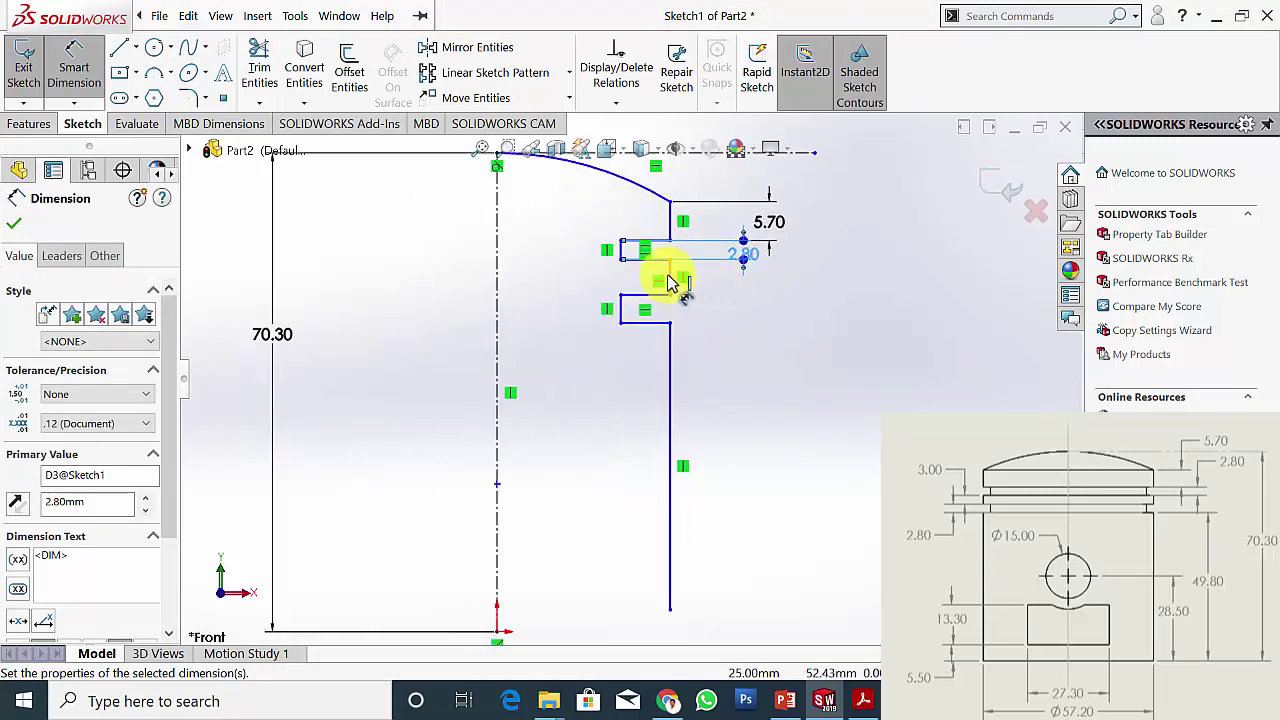
{"action": "left_click", "coordinate": [670, 283]}
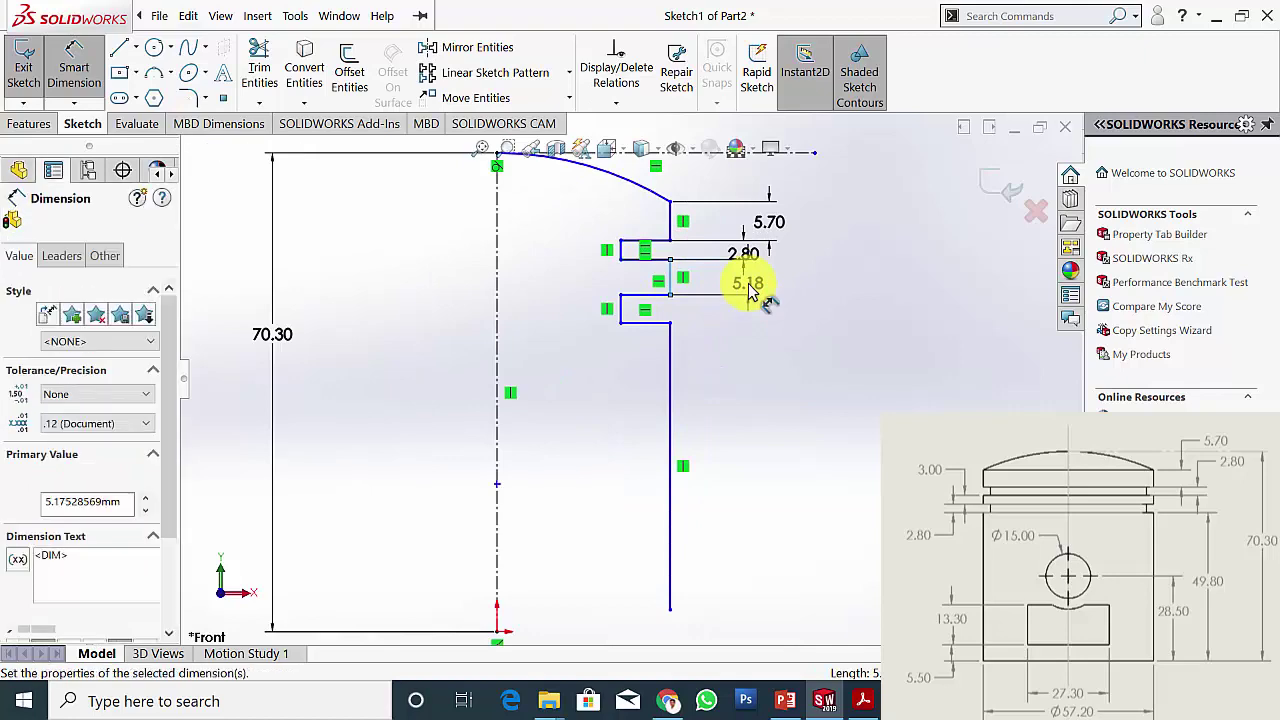
{"action": "left_click", "coordinate": [750, 288]}
{"action": "type", "text": "3"}
{"action": "key", "text": "Return"}
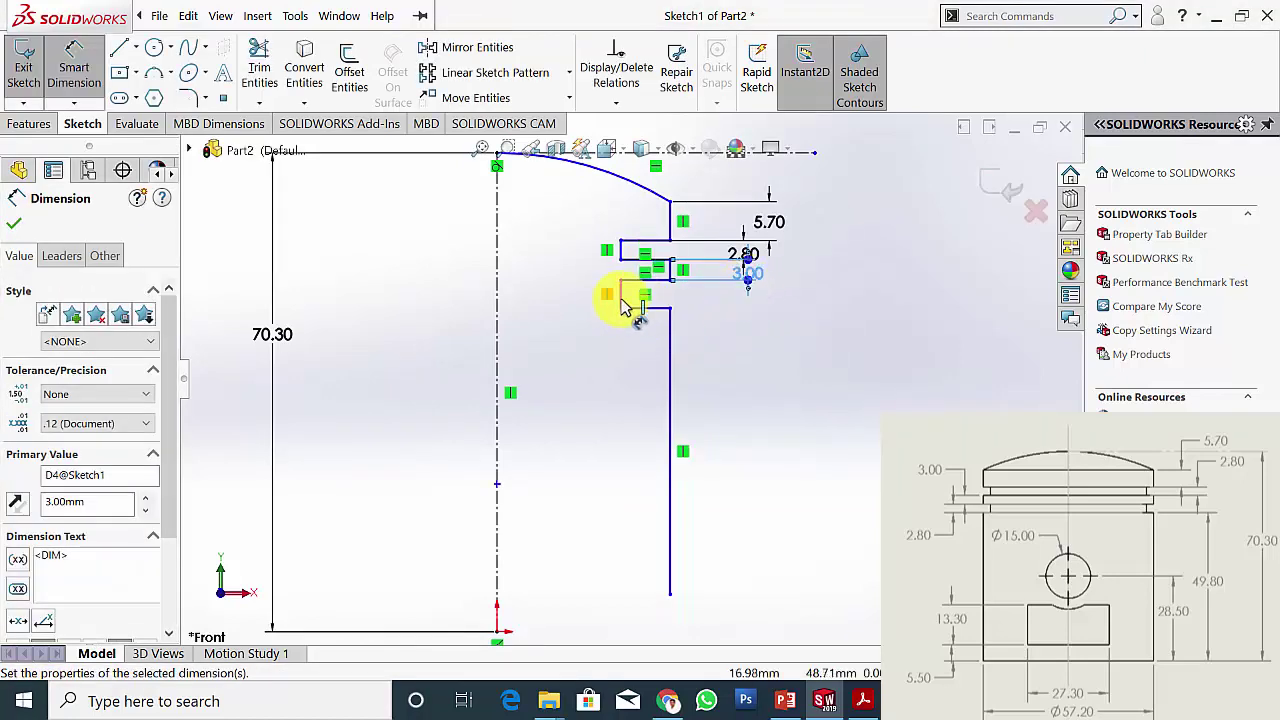
- Dimension the lower ring groove's height as 2.8 mm
{"action": "left_click", "coordinate": [622, 305]}
{"action": "left_click", "coordinate": [735, 311]}
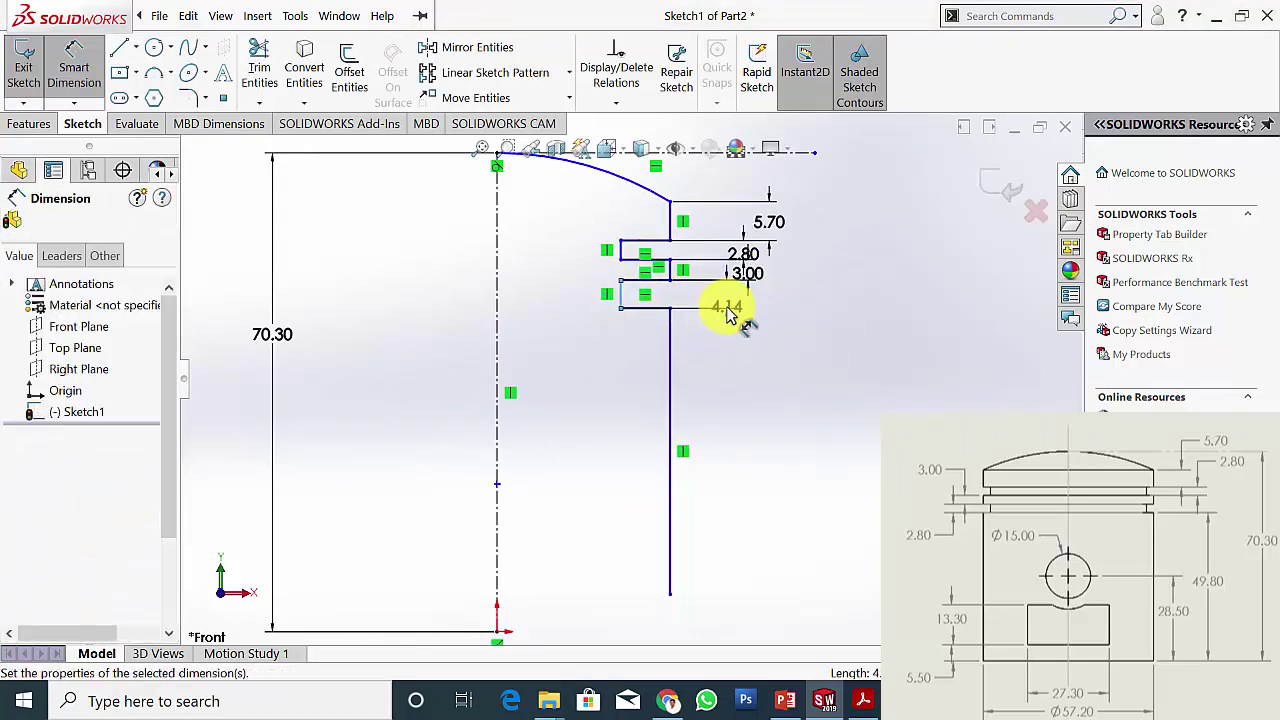
{"action": "type", "text": "2.8"}
{"action": "key", "text": "Return"}
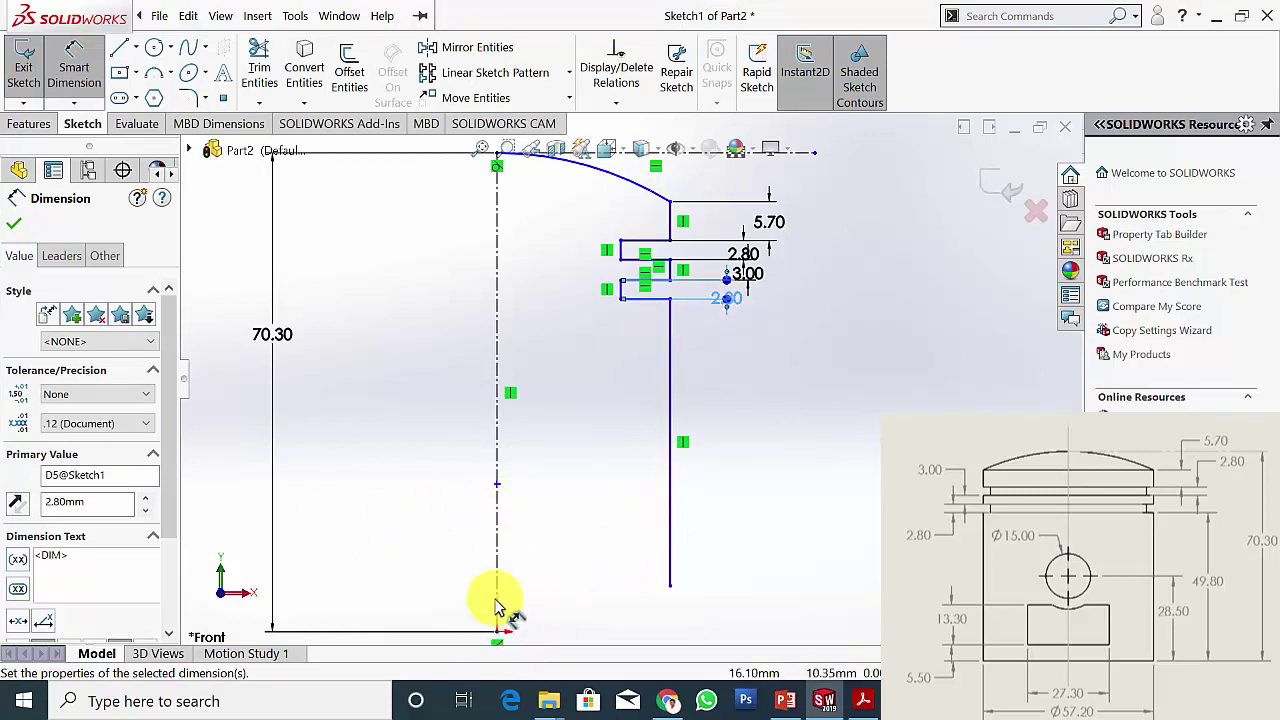
- Dimension the vertical distance from the origin to the lower ring groove's bottom outer corner as 49.8 mm
{"action": "left_click", "coordinate": [498, 633]}
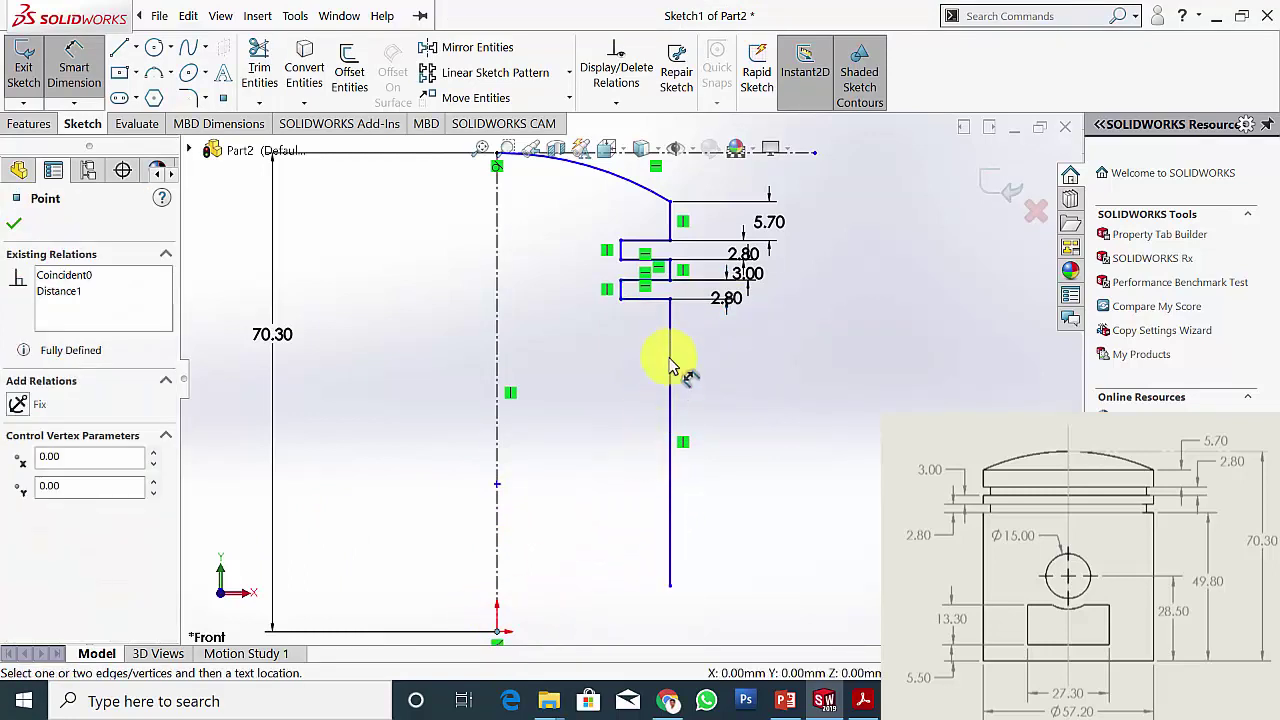
{"action": "left_click", "coordinate": [671, 300]}
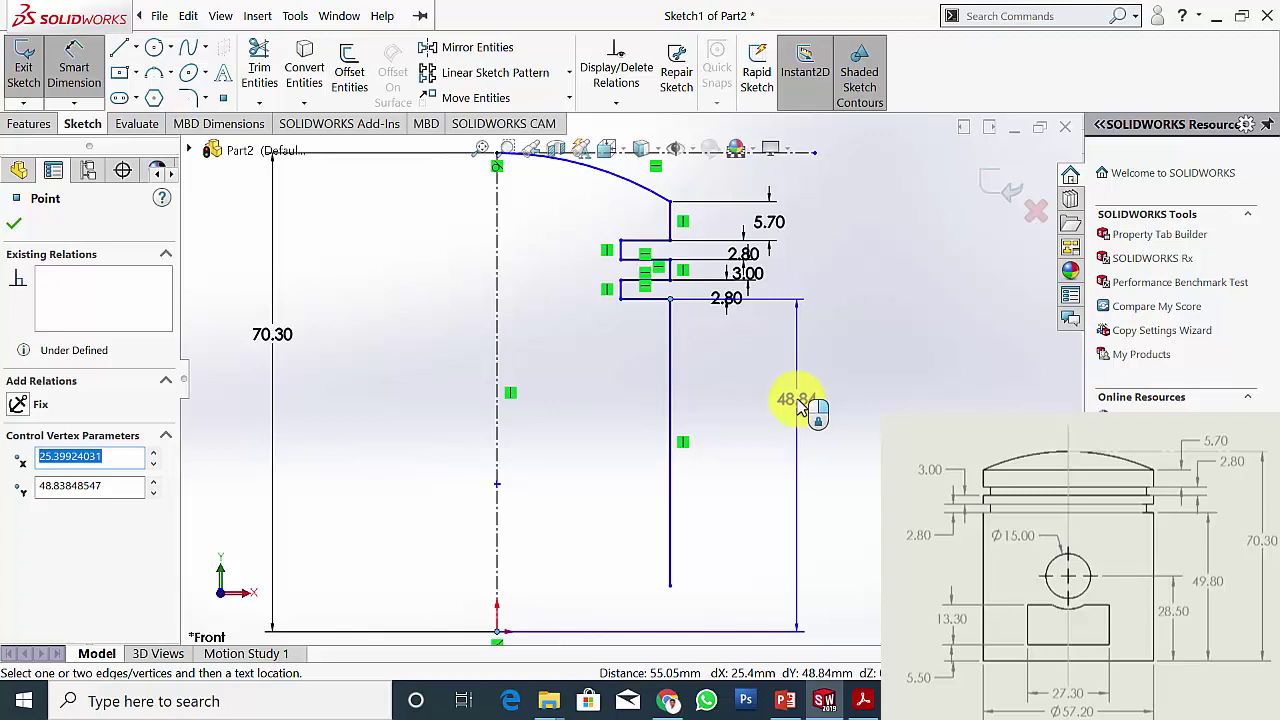
{"action": "left_click", "coordinate": [797, 402]}
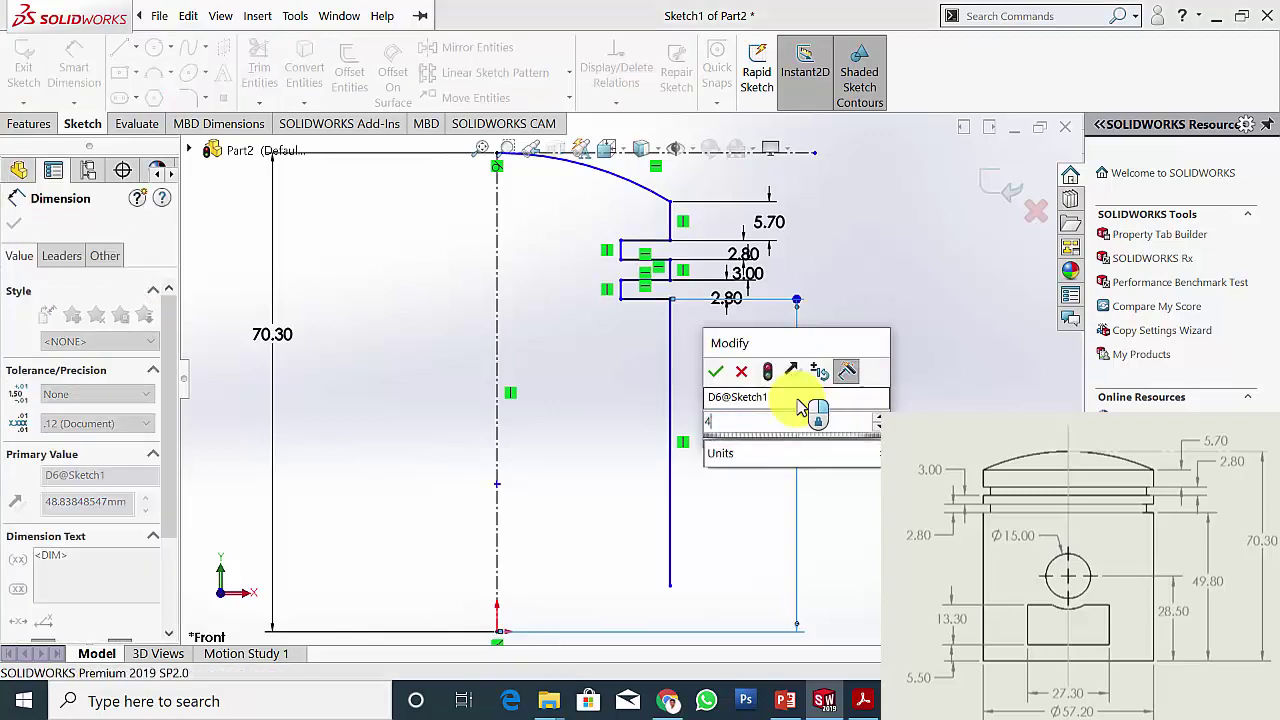
{"action": "type", "text": "49.8"}
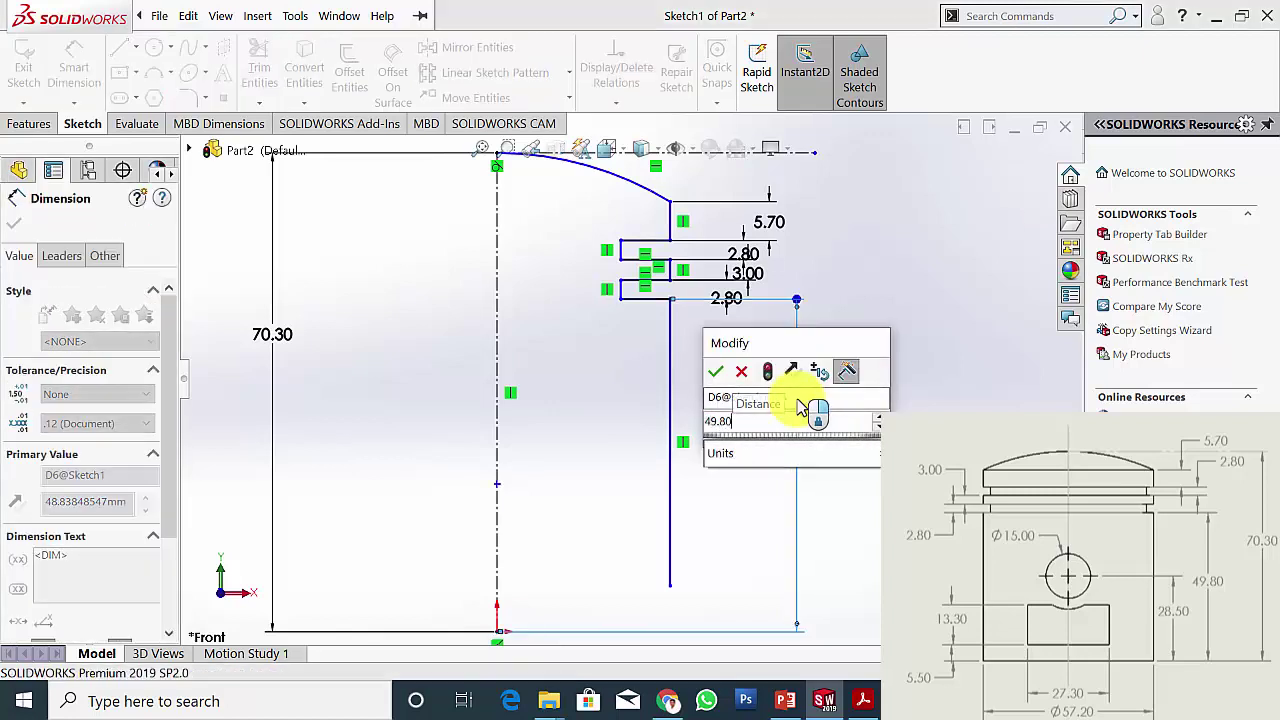
{"action": "key", "text": "Return"}
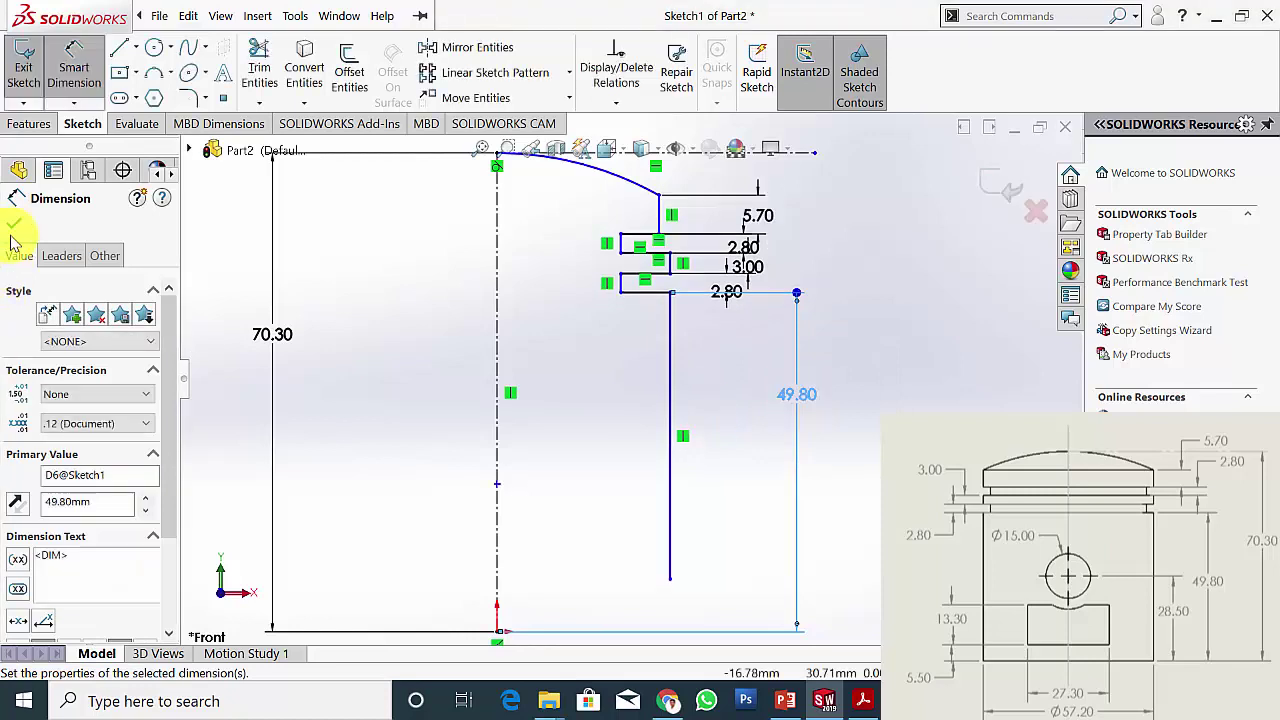
{"action": "left_click", "coordinate": [13, 230]}
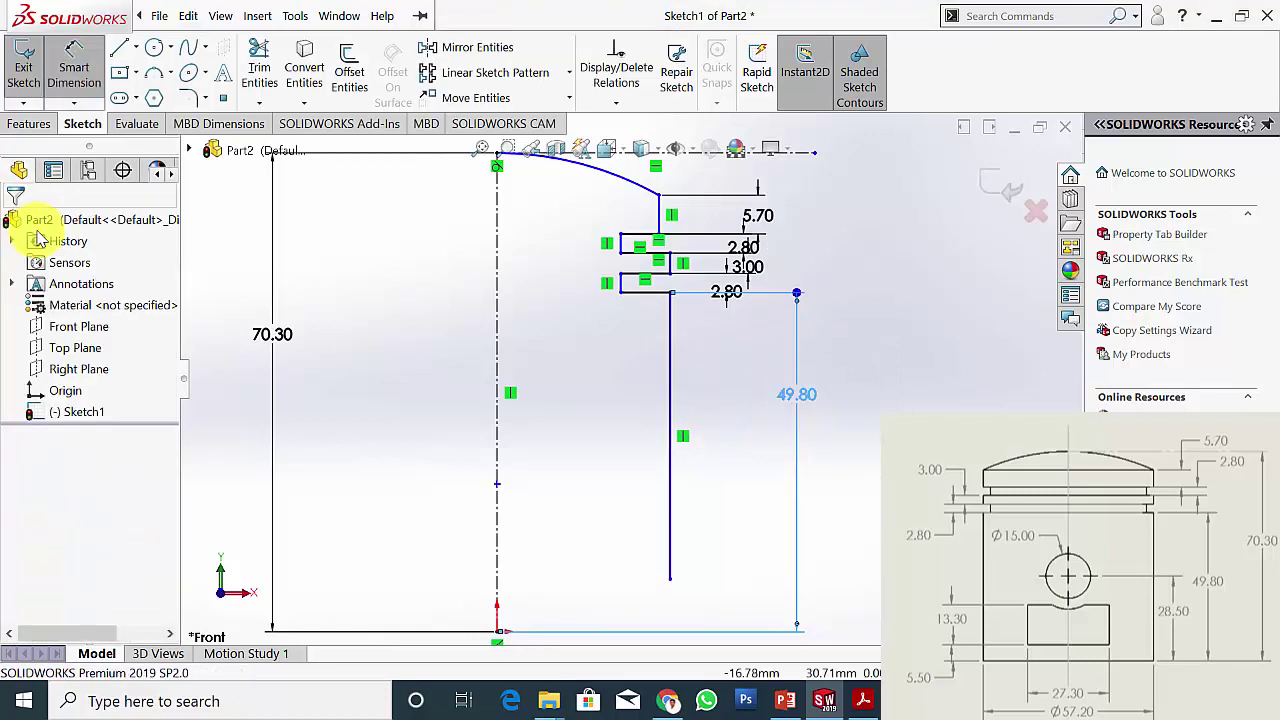
- Add a horizontal relation between the origin and the lower endpoint of the long outer skirt line
{"action": "left_click", "coordinate": [500, 633]}
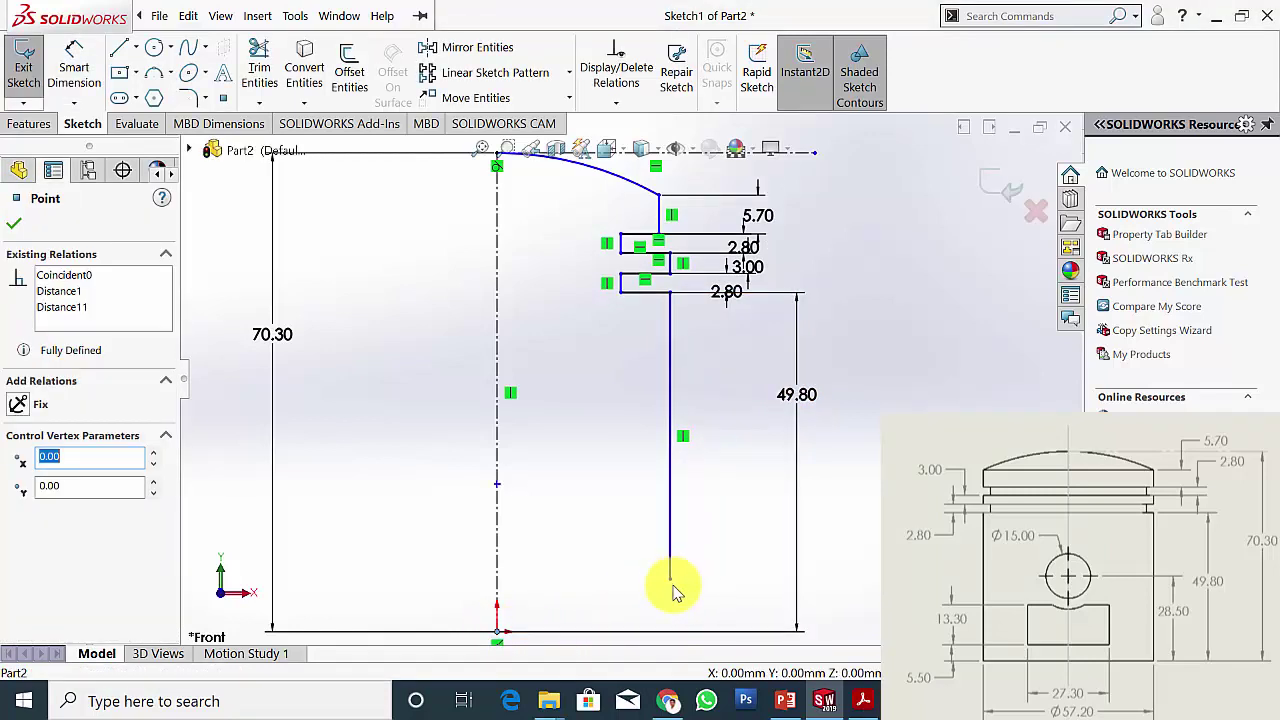
{"action": "left_click", "coordinate": [670, 580], "text": "ctrl"}
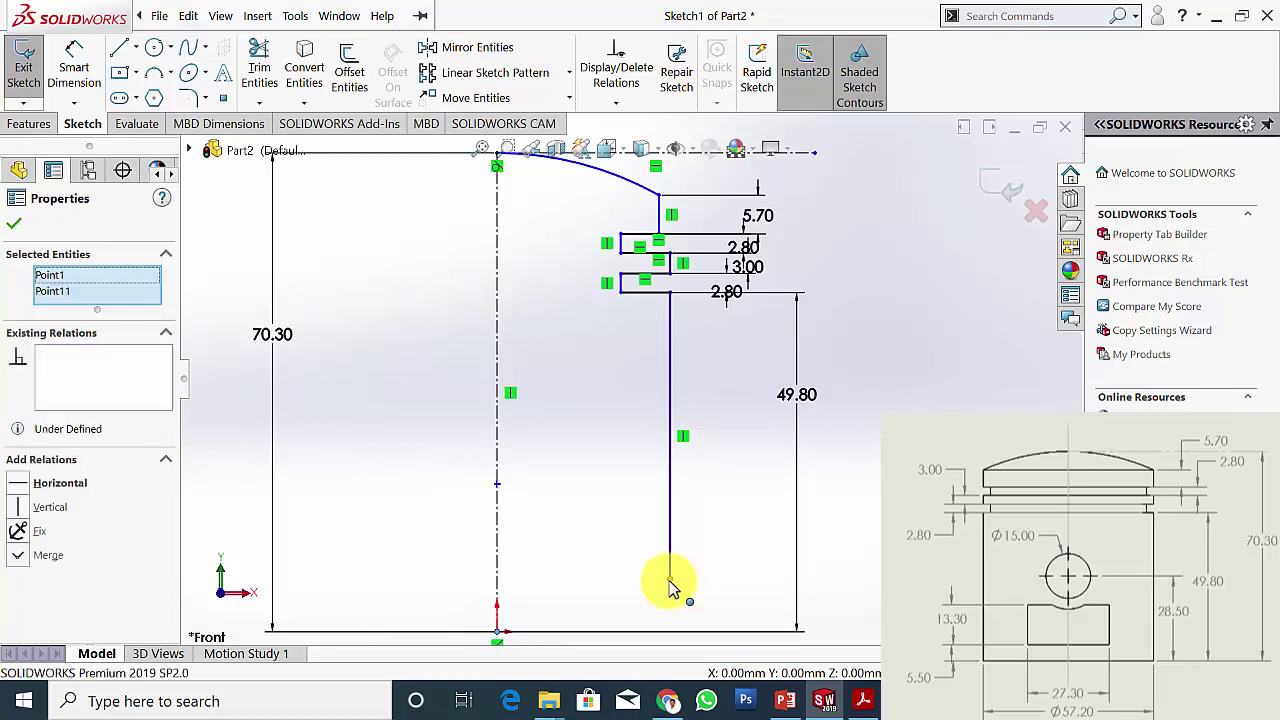
{"action": "left_click", "coordinate": [24, 484]}
{"action": "left_click", "coordinate": [14, 223]}
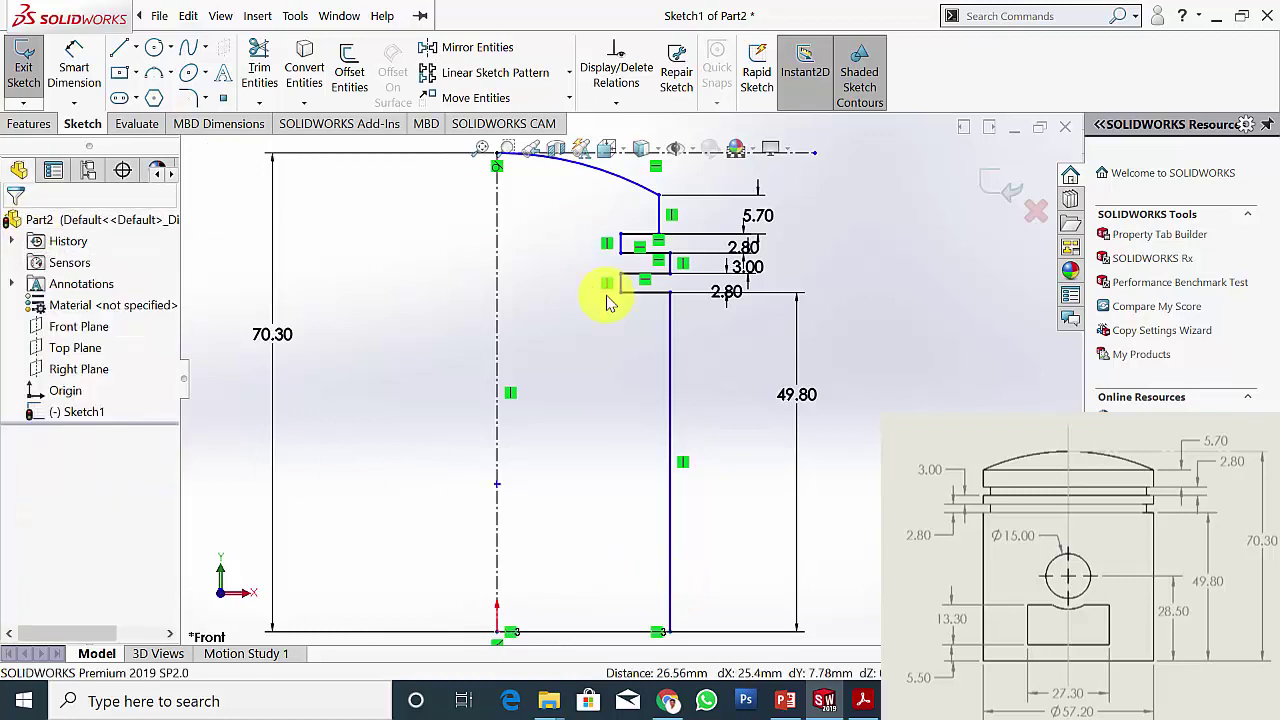
- Dimension the depth of the upper ring groove as 2.5 mm along its top edge
{"action": "right_click_drag", "start_coordinate": [591, 343], "coordinate": [620, 229]}
{"action": "left_click", "coordinate": [659, 215]}
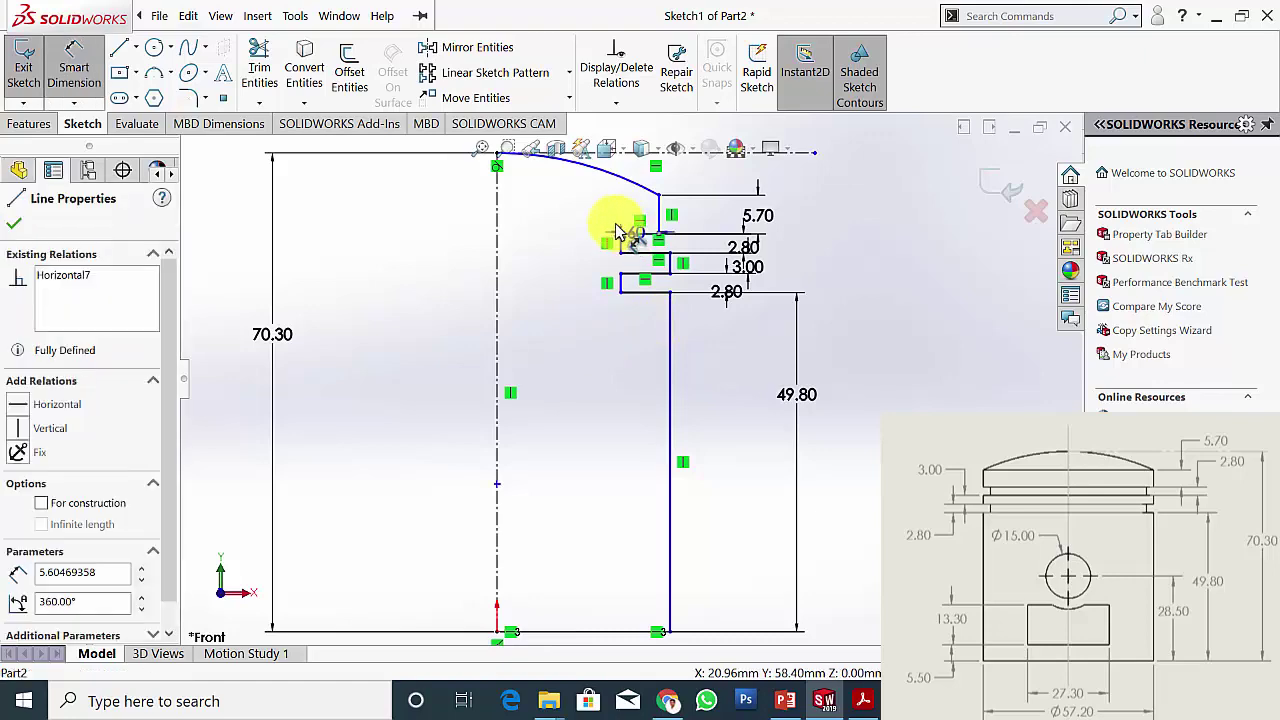
{"action": "left_click", "coordinate": [580, 210]}
{"action": "type", "text": "2.5"}
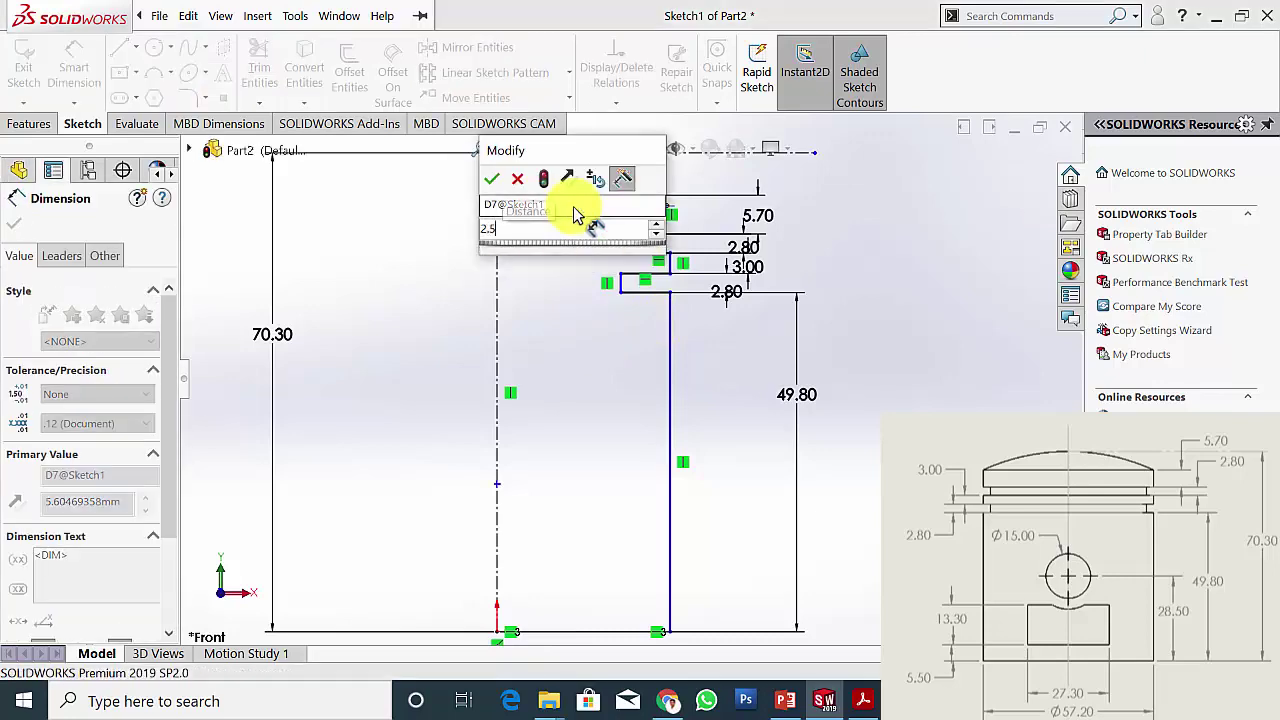
{"action": "key", "text": "Return"}
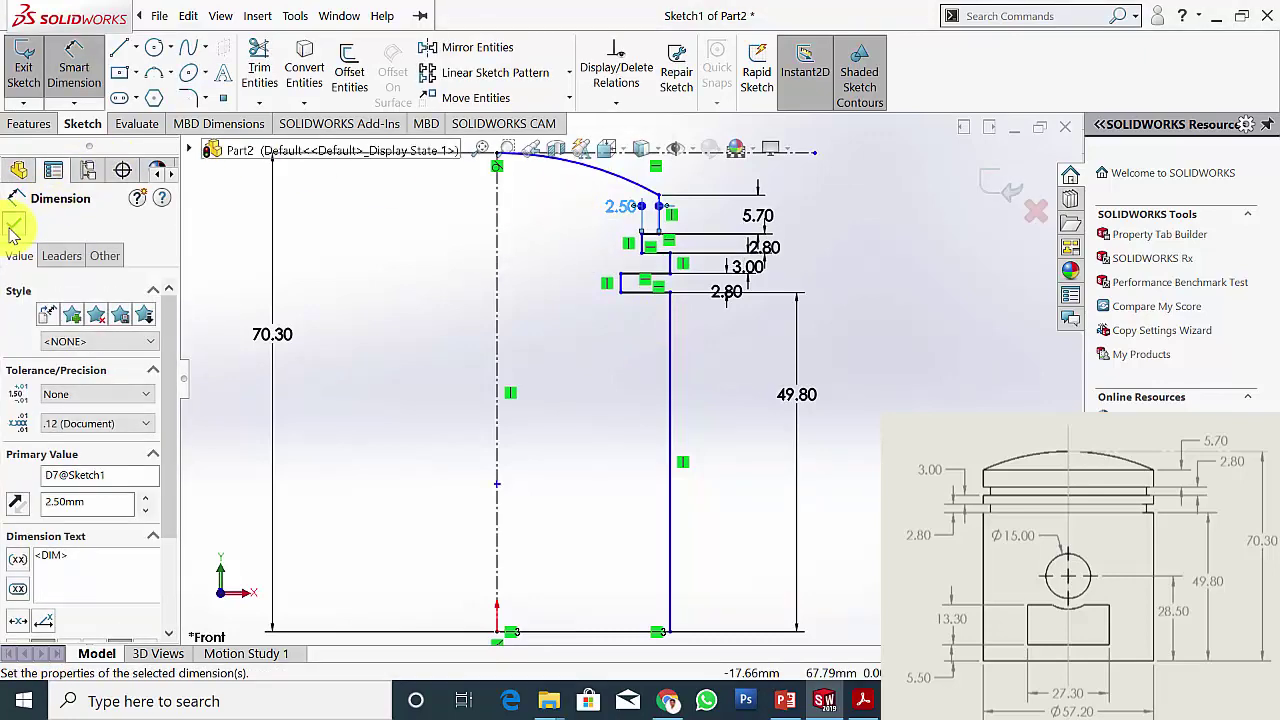
{"action": "left_click", "coordinate": [14, 223]}
- Dimension the horizontal distance from the vertical centerline to the outer skirt line as 57.20/2 mm
{"action": "scroll", "coordinate": [634, 314], "scroll_direction": "down", "scroll_amount": 2}
{"action": "scroll", "coordinate": [506, 345], "scroll_direction": "down", "scroll_amount": 2}
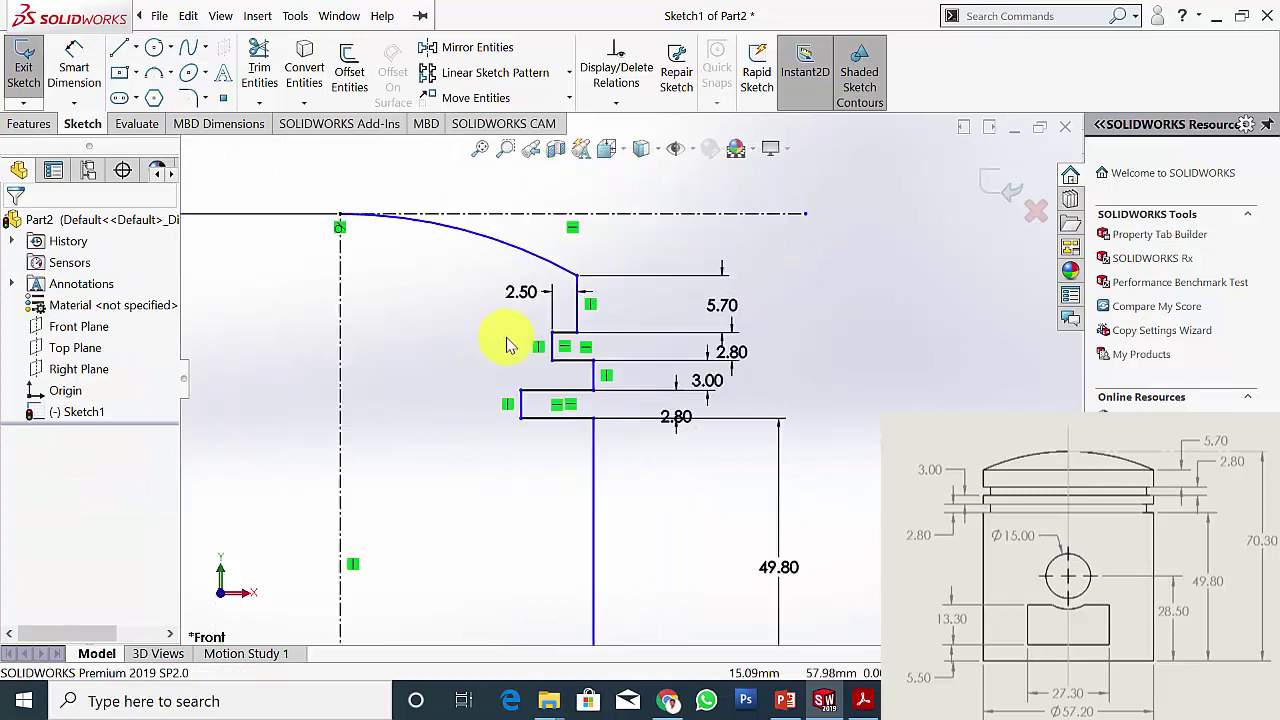
{"action": "scroll", "coordinate": [491, 486], "scroll_direction": "up", "scroll_amount": 2}
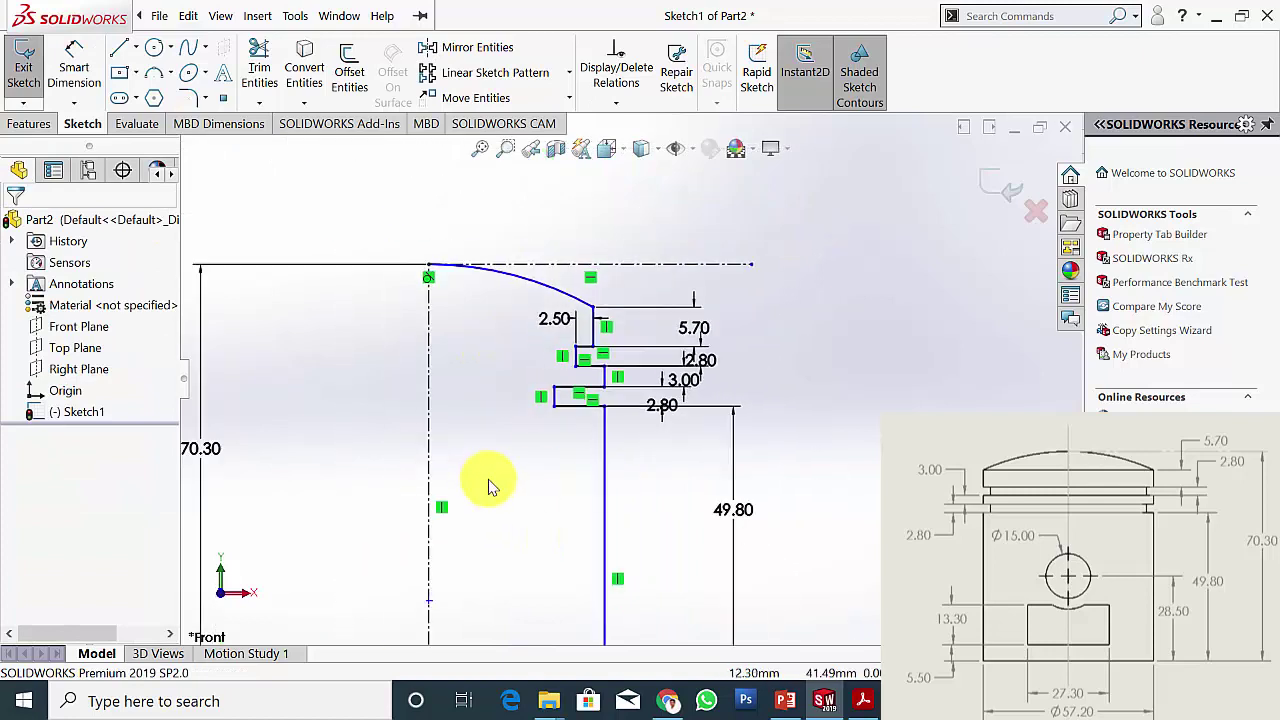
{"action": "left_click", "coordinate": [80, 72]}
{"action": "left_click", "coordinate": [432, 515]}
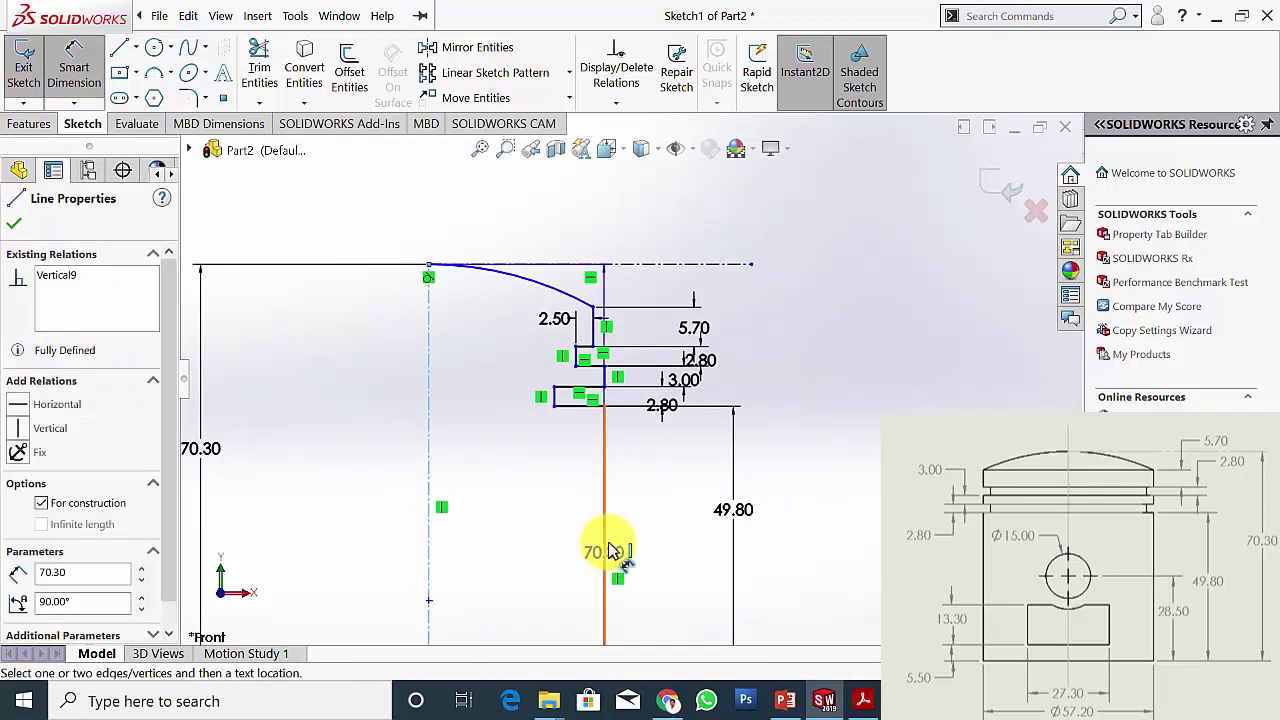
{"action": "left_click", "coordinate": [608, 537]}
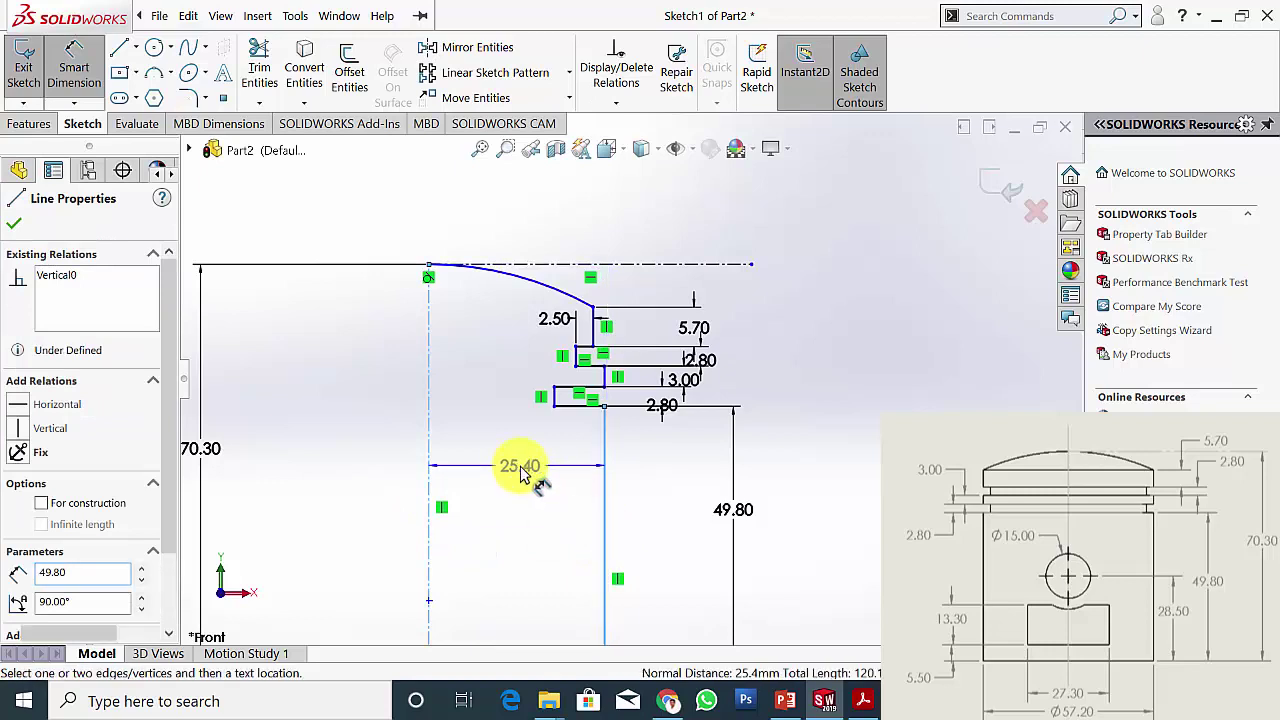
{"action": "left_click", "coordinate": [528, 472]}
{"action": "type", "text": "57.20/2"}
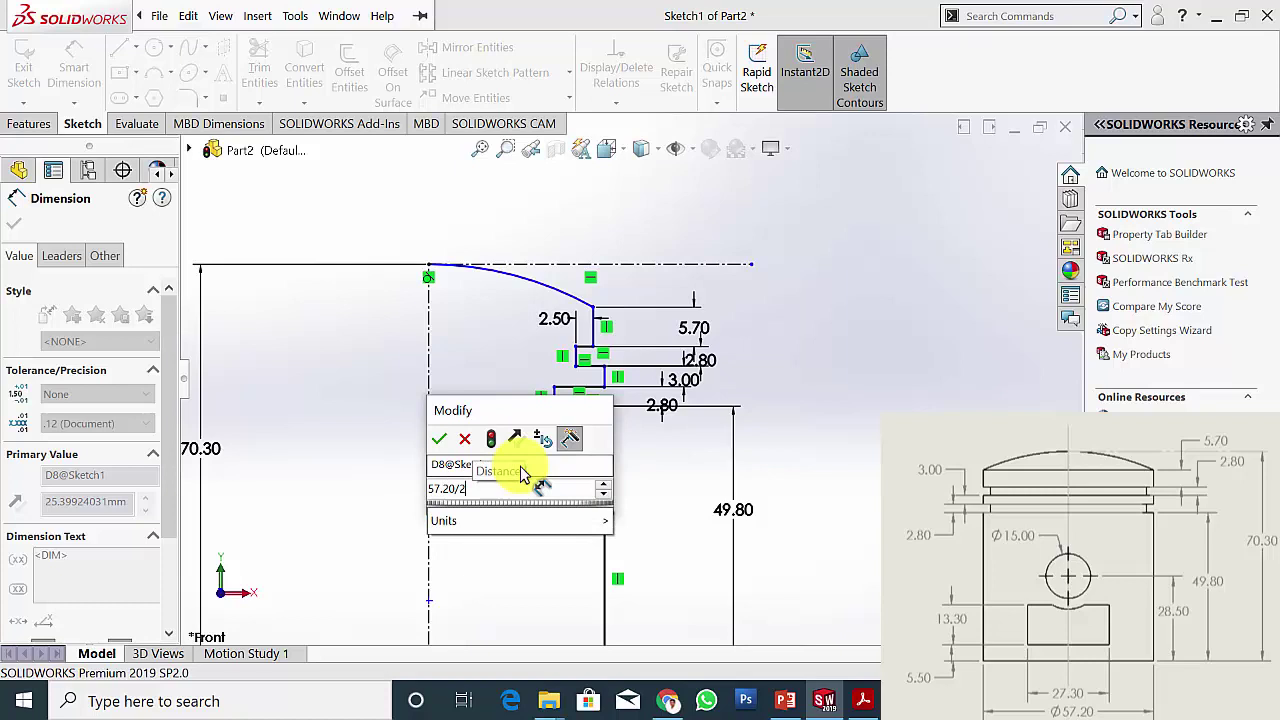
{"action": "key", "text": "Return"}
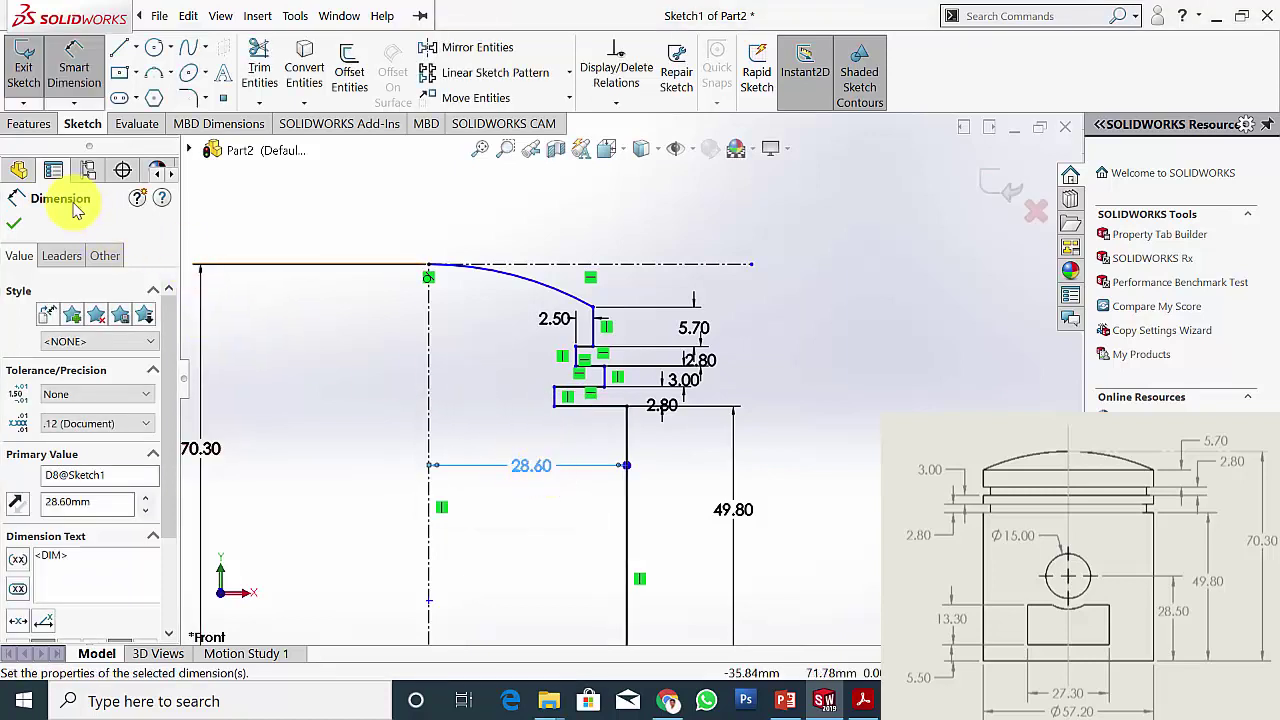
{"action": "left_click", "coordinate": [12, 228]}
- Make the outer skirt line, the edge between the grooves and the edge below the crown collinear
{"action": "scroll", "coordinate": [586, 366], "scroll_direction": "down", "scroll_amount": 3}
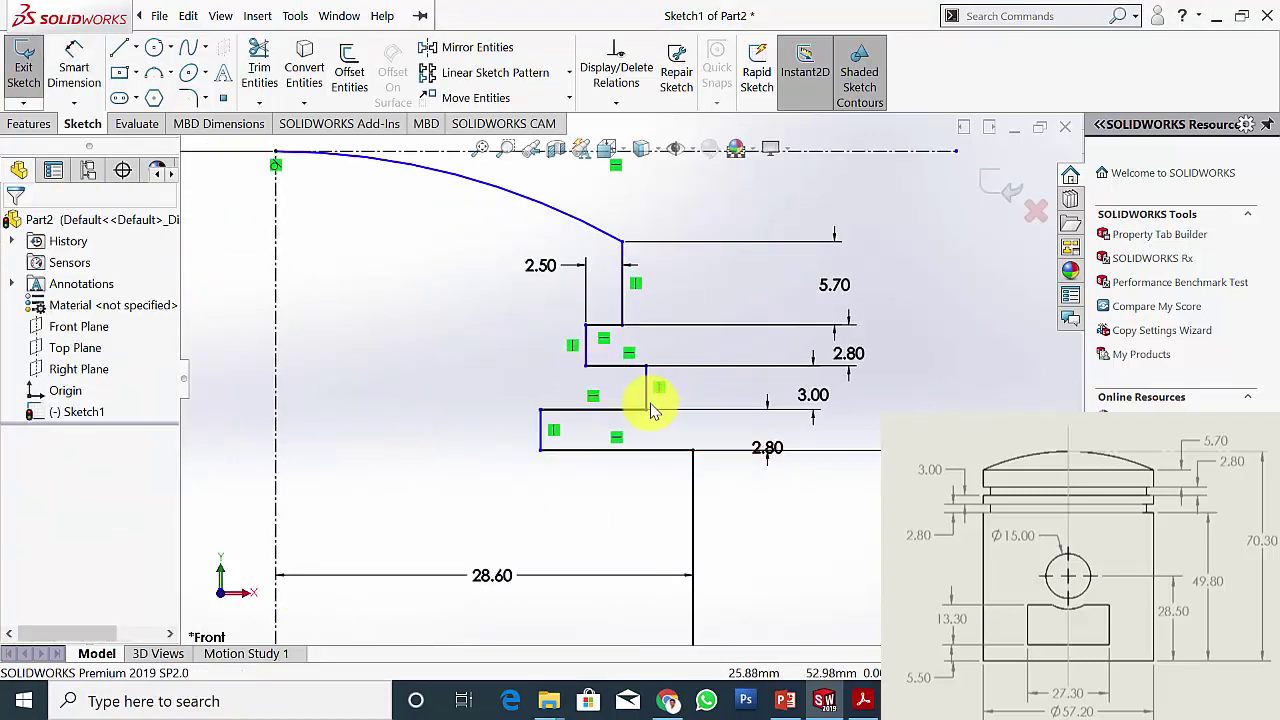
{"action": "left_click", "coordinate": [648, 402]}
{"action": "left_click", "coordinate": [692, 465], "text": "ctrl"}
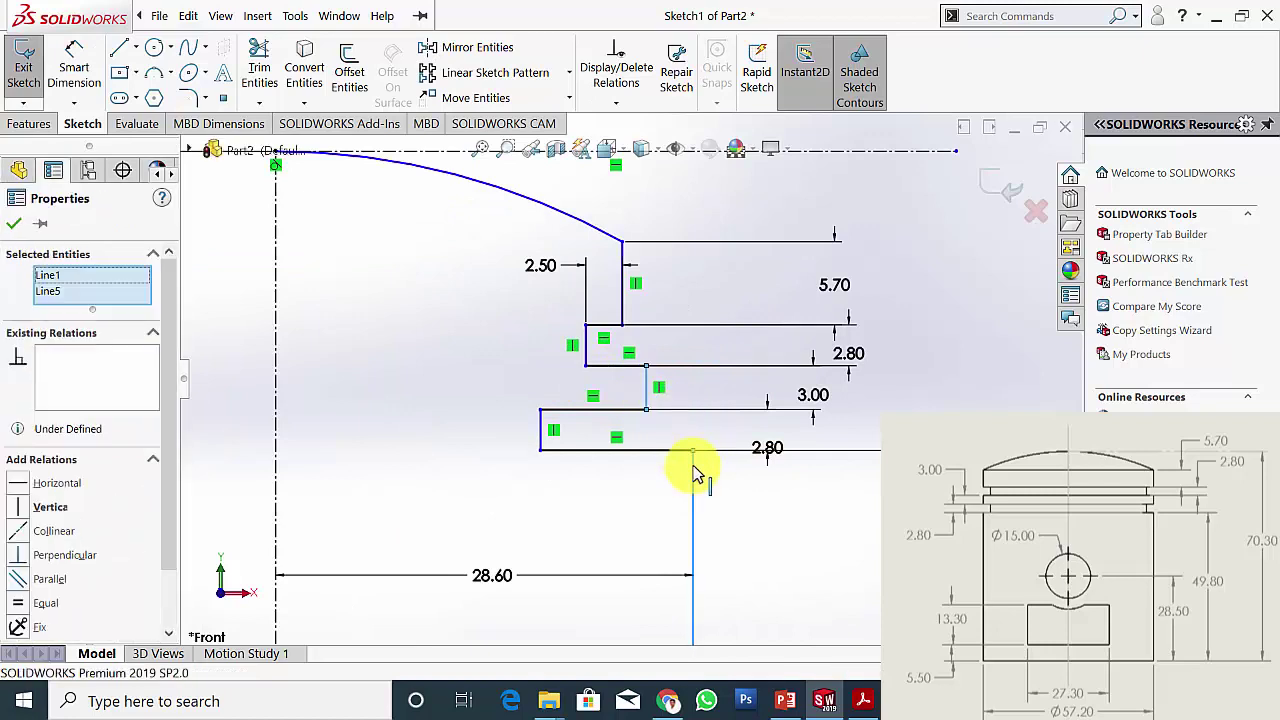
{"action": "left_click", "coordinate": [626, 290], "text": "ctrl"}
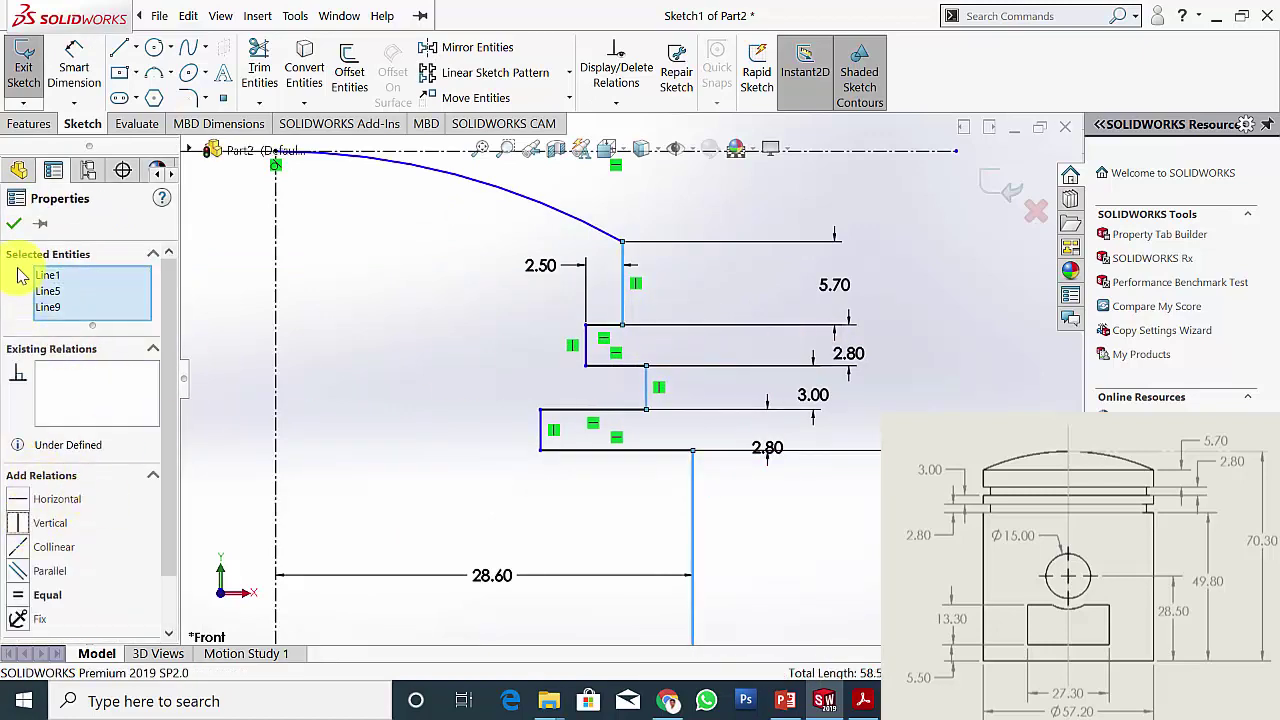
{"action": "left_click", "coordinate": [17, 549]}
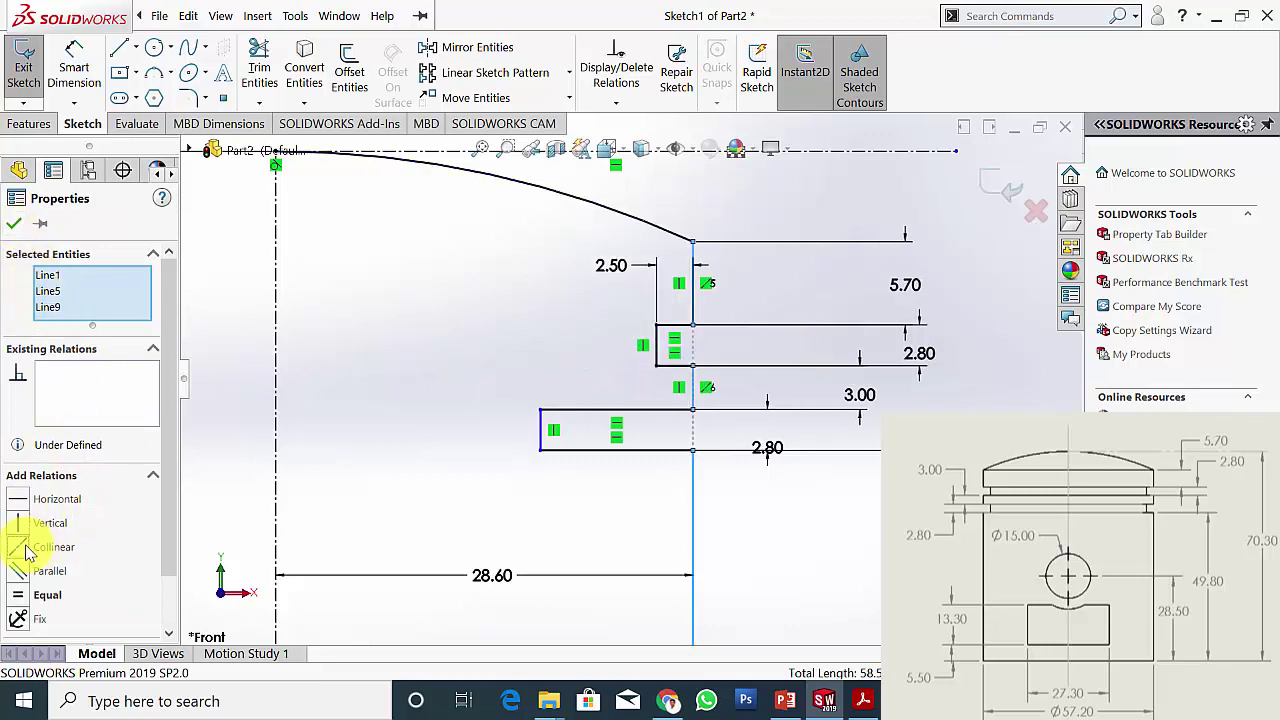
{"action": "left_click", "coordinate": [14, 225]}
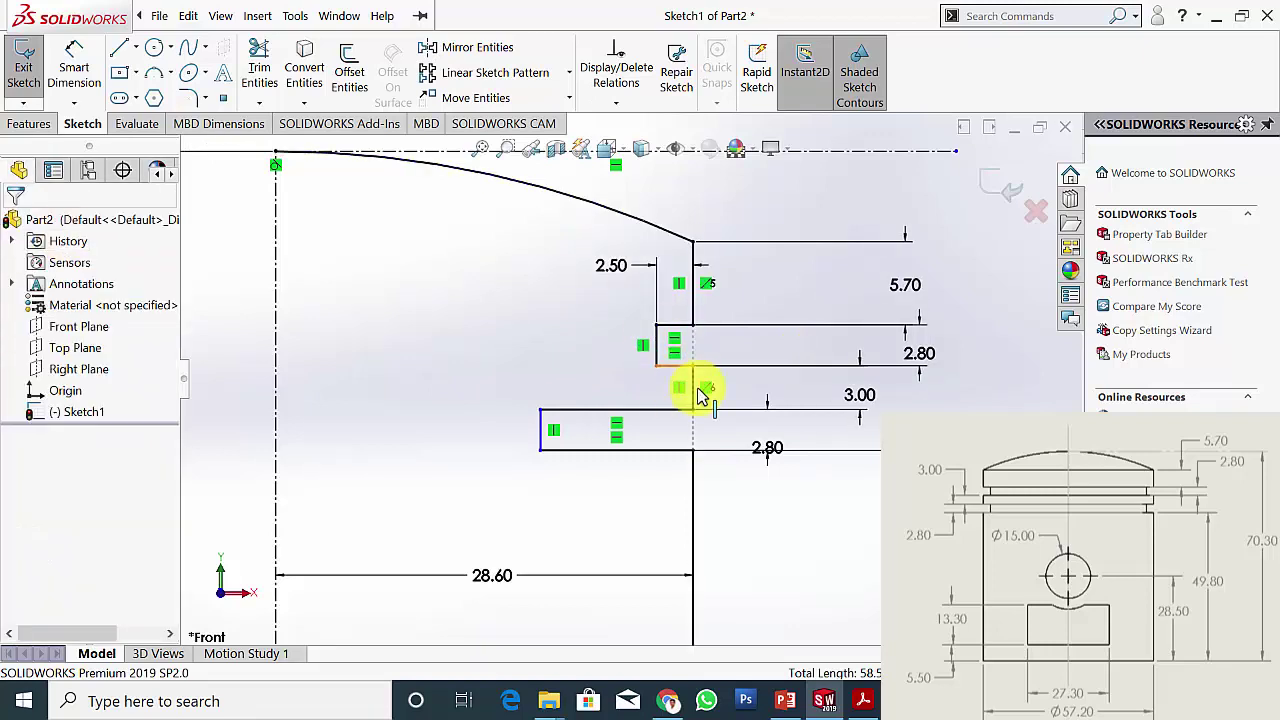
- Make the inner vertical edges of the two ring grooves collinear
{"action": "left_click", "coordinate": [659, 356]}
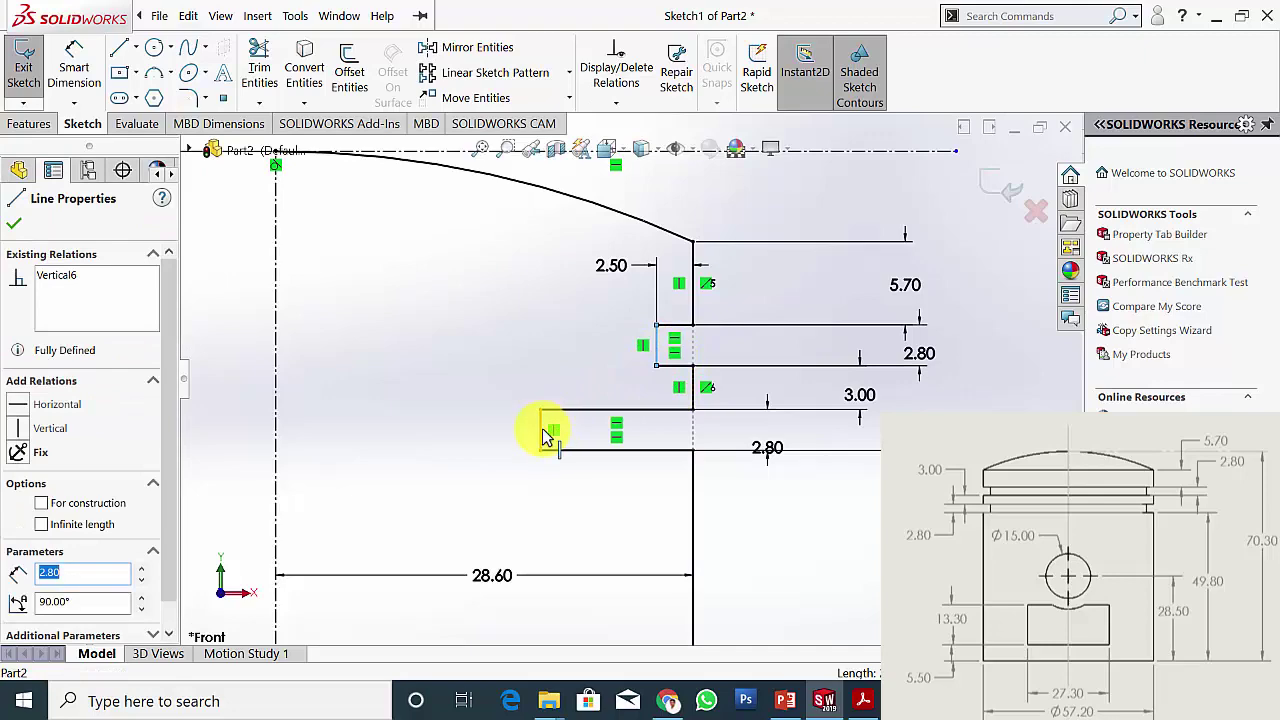
{"action": "left_click", "coordinate": [543, 432], "text": "ctrl"}
{"action": "left_click", "coordinate": [22, 531]}
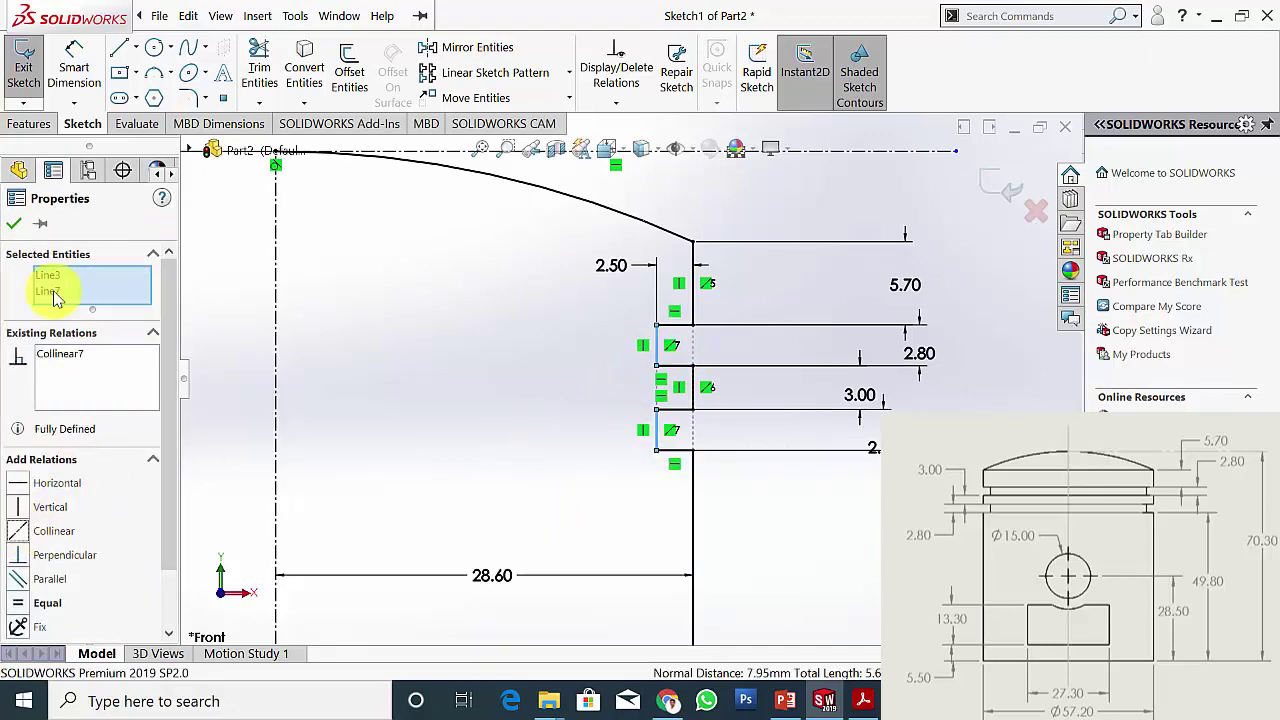
{"action": "left_click", "coordinate": [14, 223]}
- Offset the whole profile chain 3 mm inward from the crown arc to form the piston's inner wall
{"action": "scroll", "coordinate": [630, 445], "scroll_direction": "up", "scroll_amount": 3}
{"action": "scroll", "coordinate": [630, 445], "scroll_direction": "up", "scroll_amount": 2}
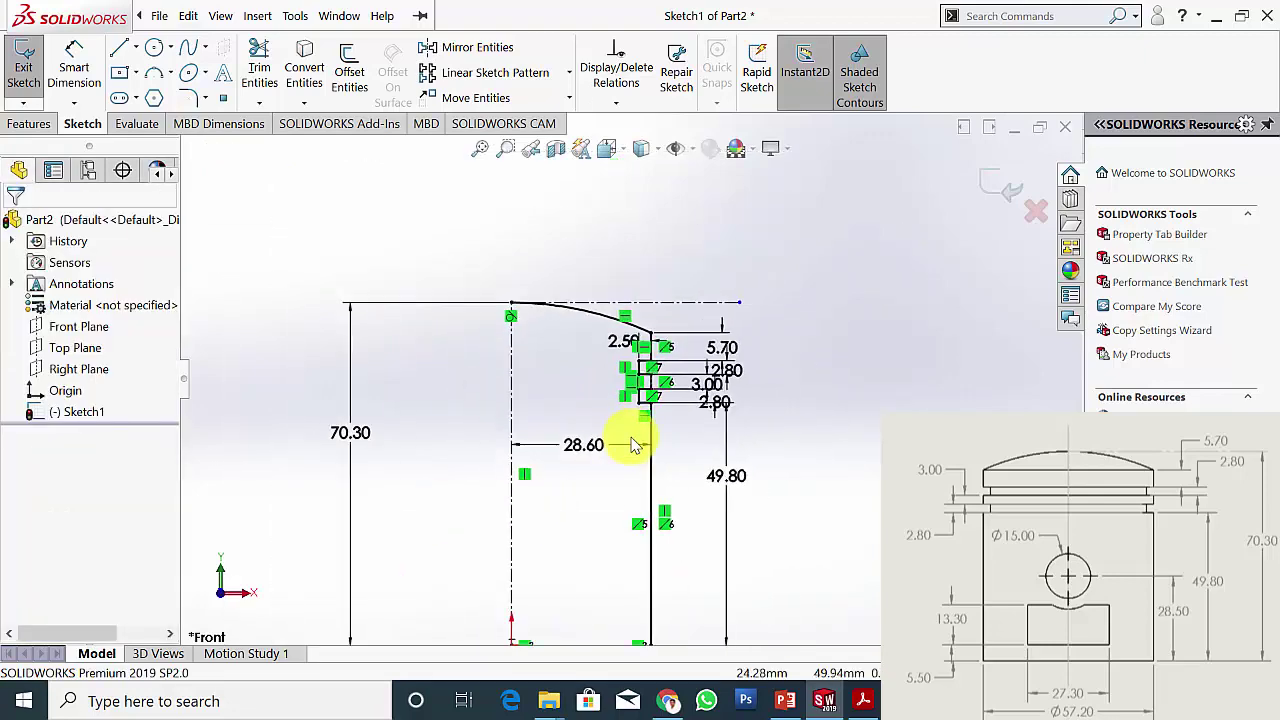
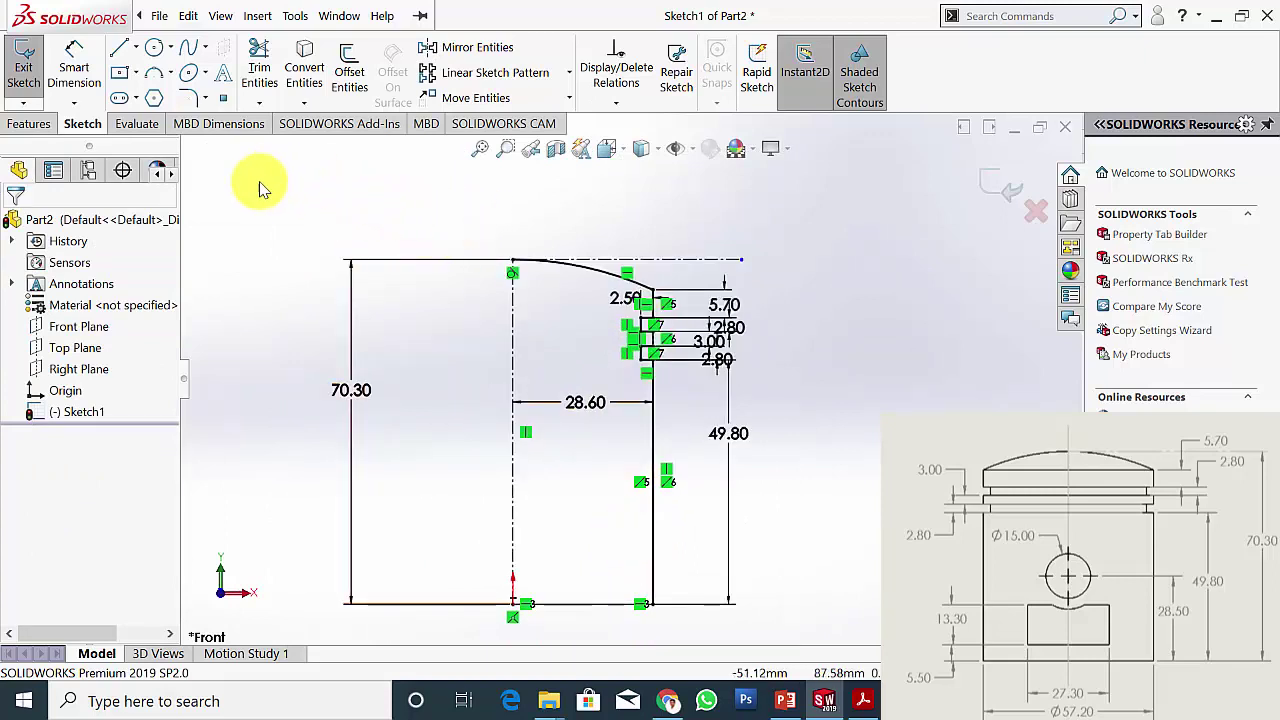
{"action": "key", "text": "f"}
{"action": "left_click", "coordinate": [355, 80]}
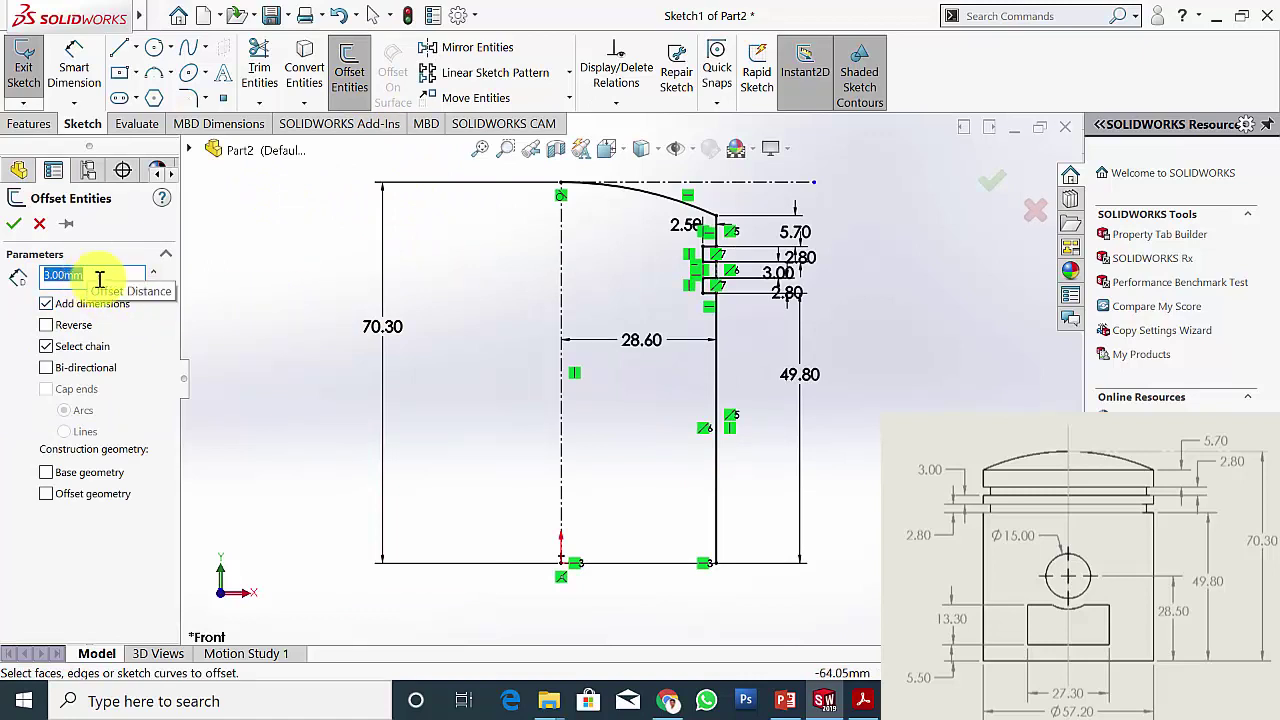
{"action": "left_click", "coordinate": [632, 195]}
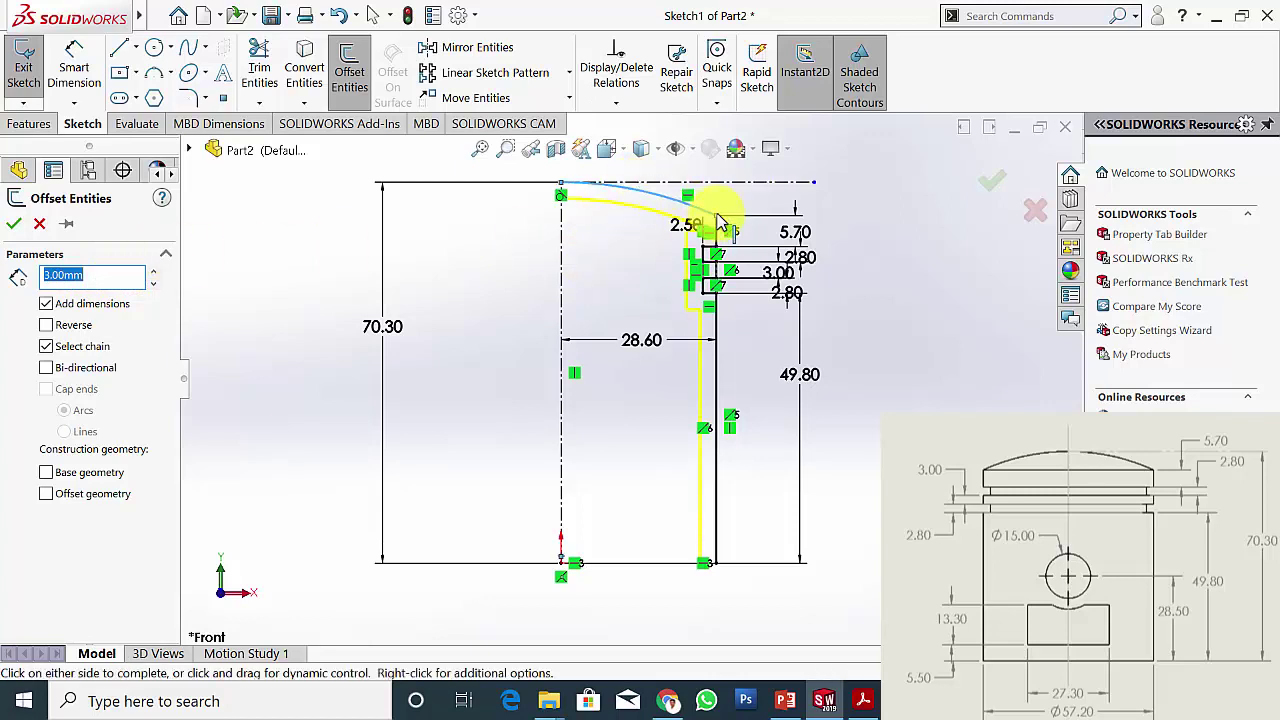
{"action": "left_click", "coordinate": [690, 325]}
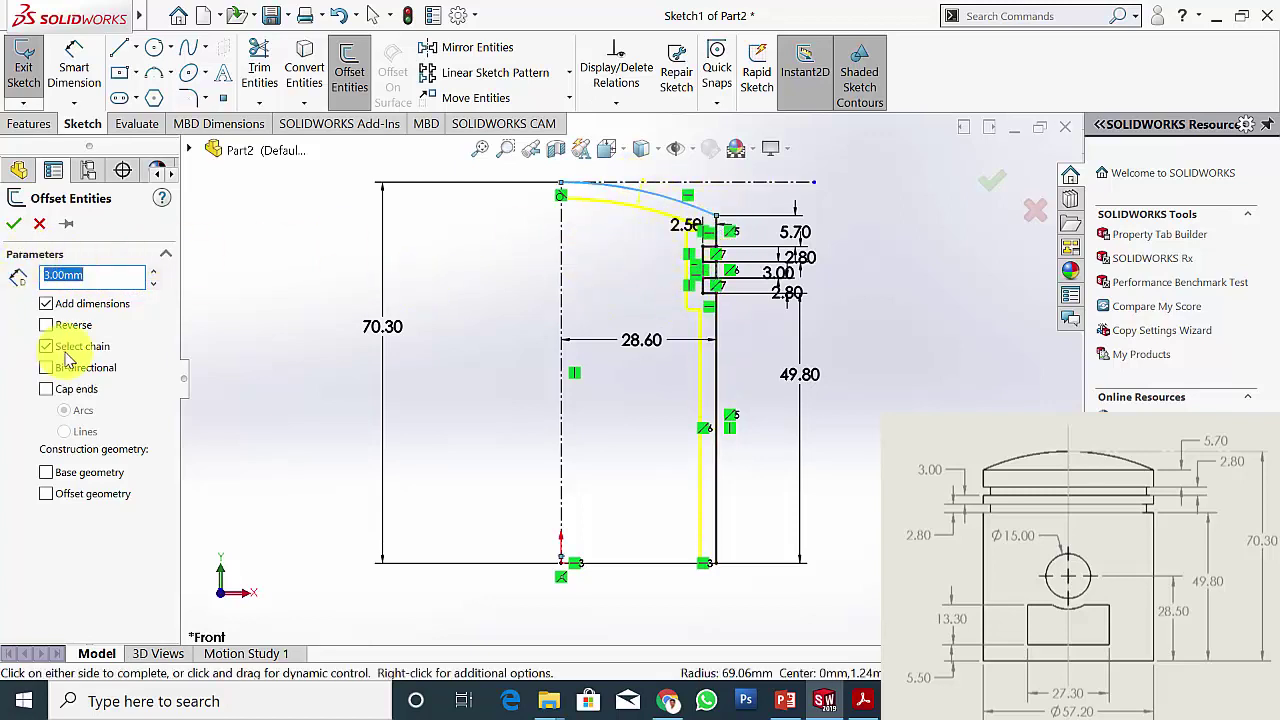
{"action": "left_click", "coordinate": [13, 224]}
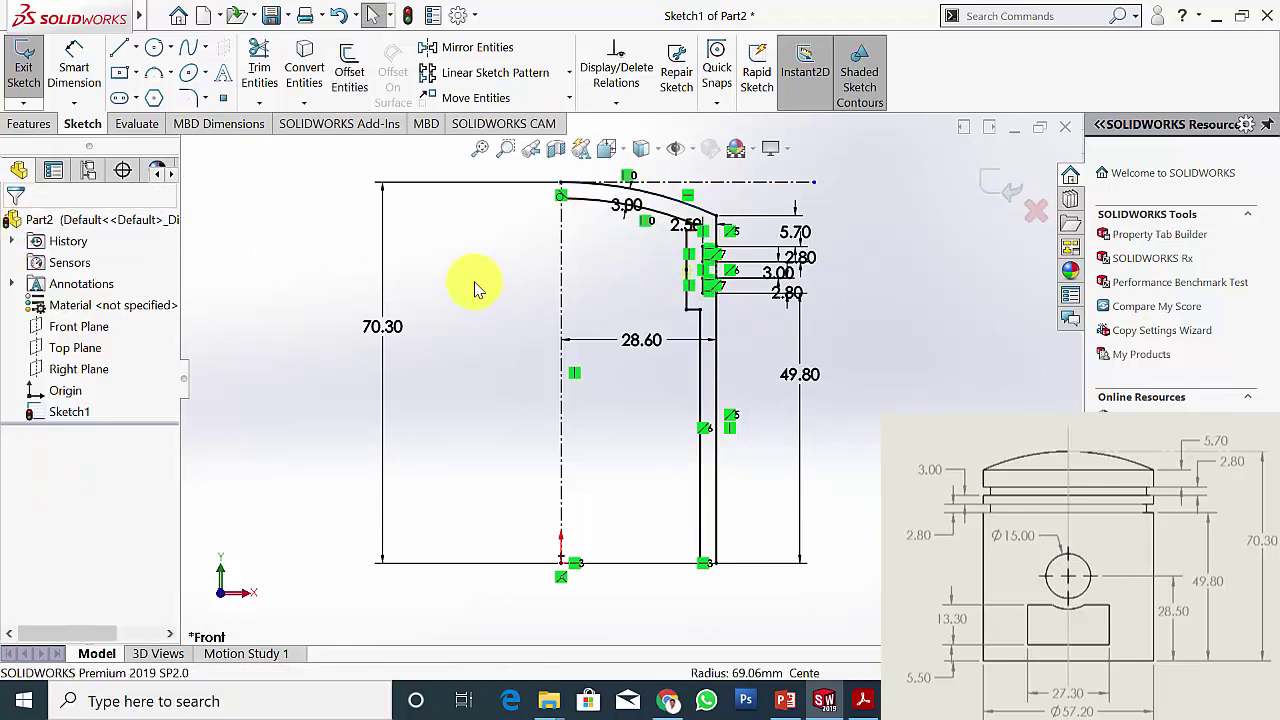
- Draw a horizontal line joining the lower ends of the inner and outer skirt walls
{"action": "scroll", "coordinate": [615, 207], "scroll_direction": "down", "scroll_amount": 5}
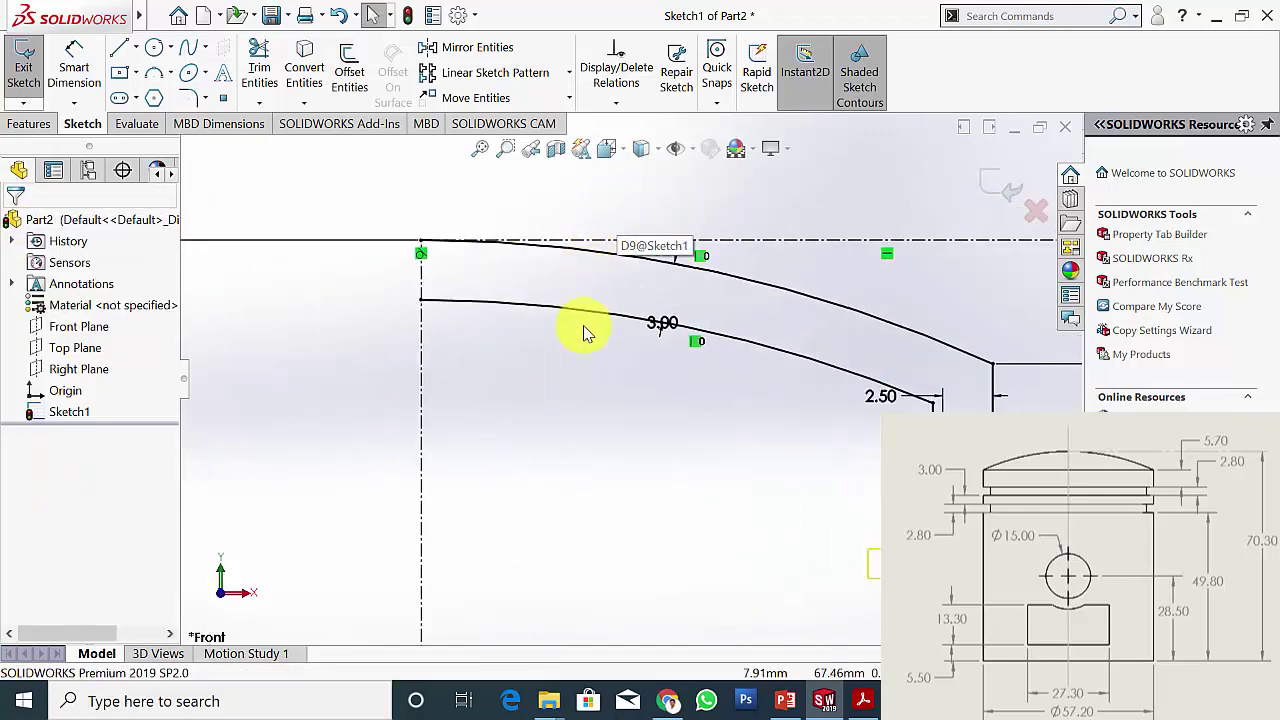
{"action": "scroll", "coordinate": [600, 345], "scroll_direction": "up", "scroll_amount": 6}
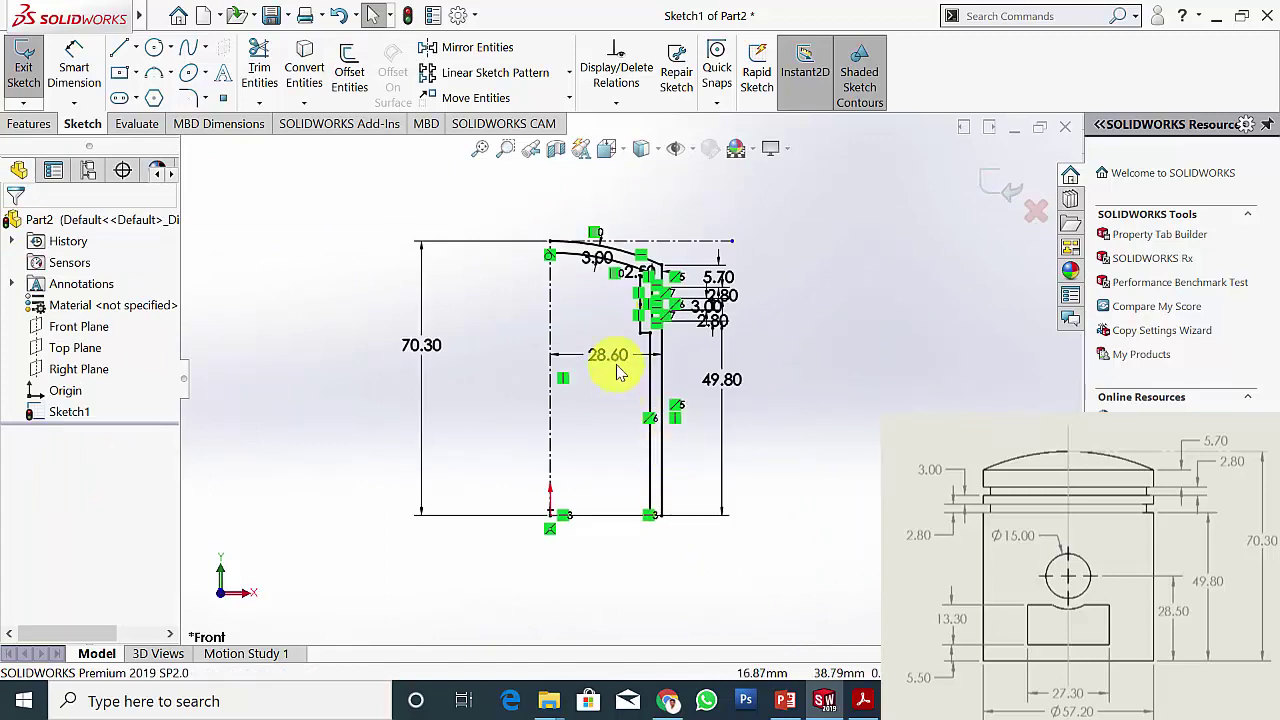
{"action": "scroll", "coordinate": [663, 532], "scroll_direction": "down", "scroll_amount": 4}
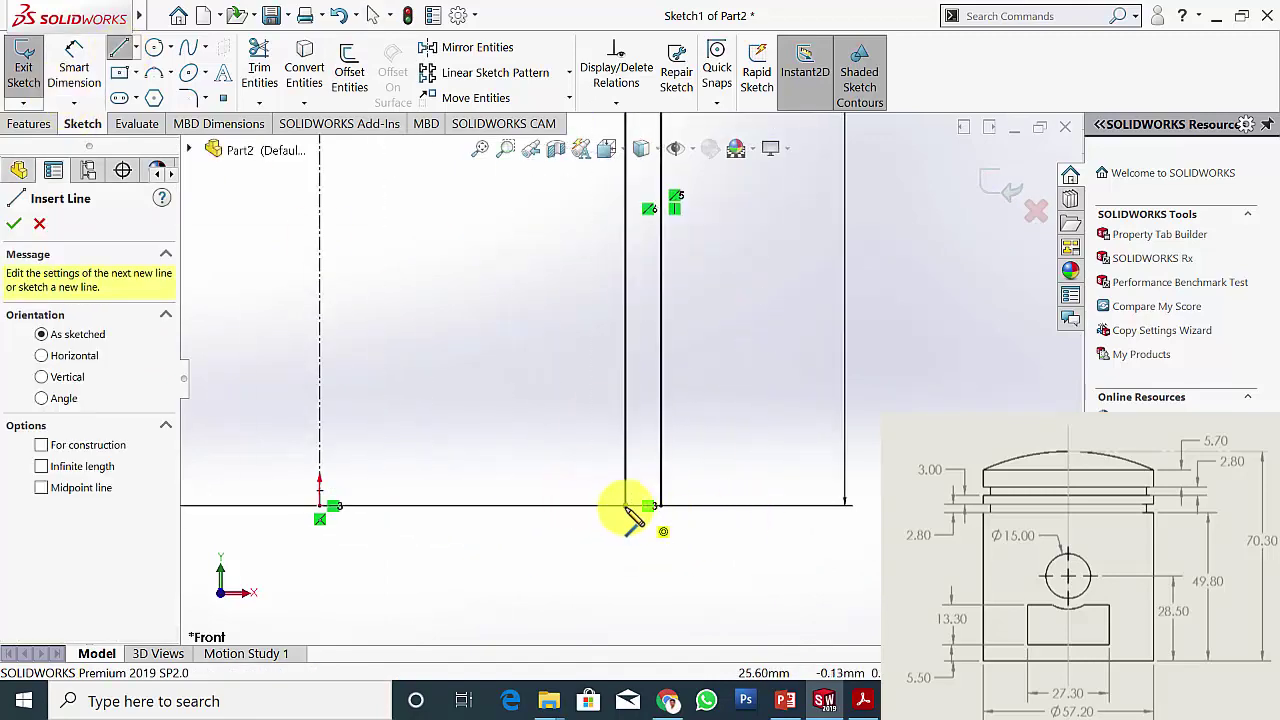
{"action": "left_click_drag", "start_coordinate": [626, 506], "coordinate": [661, 506]}
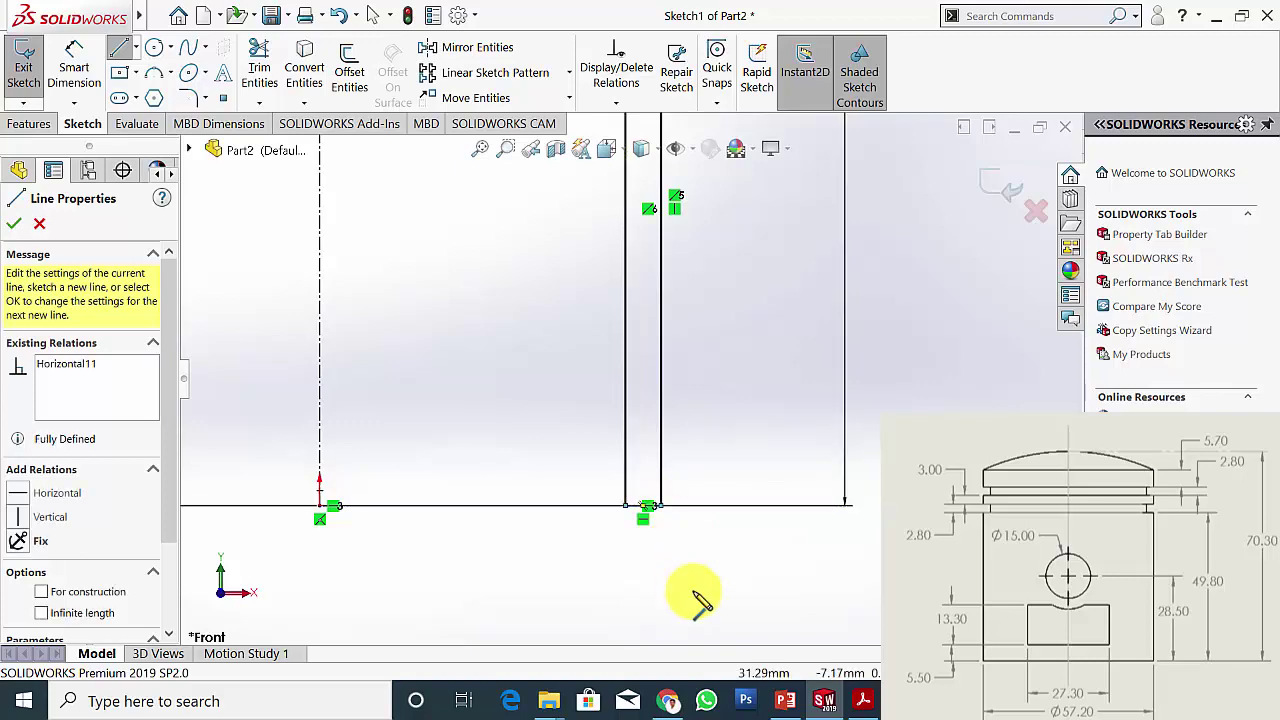
- Draw a vertical line on the centerline joining the inner ends of the outer and inner crown arcs to close the profile
{"action": "key", "text": "Escape"}
{"action": "scroll", "coordinate": [740, 408], "scroll_direction": "up", "scroll_amount": 5}
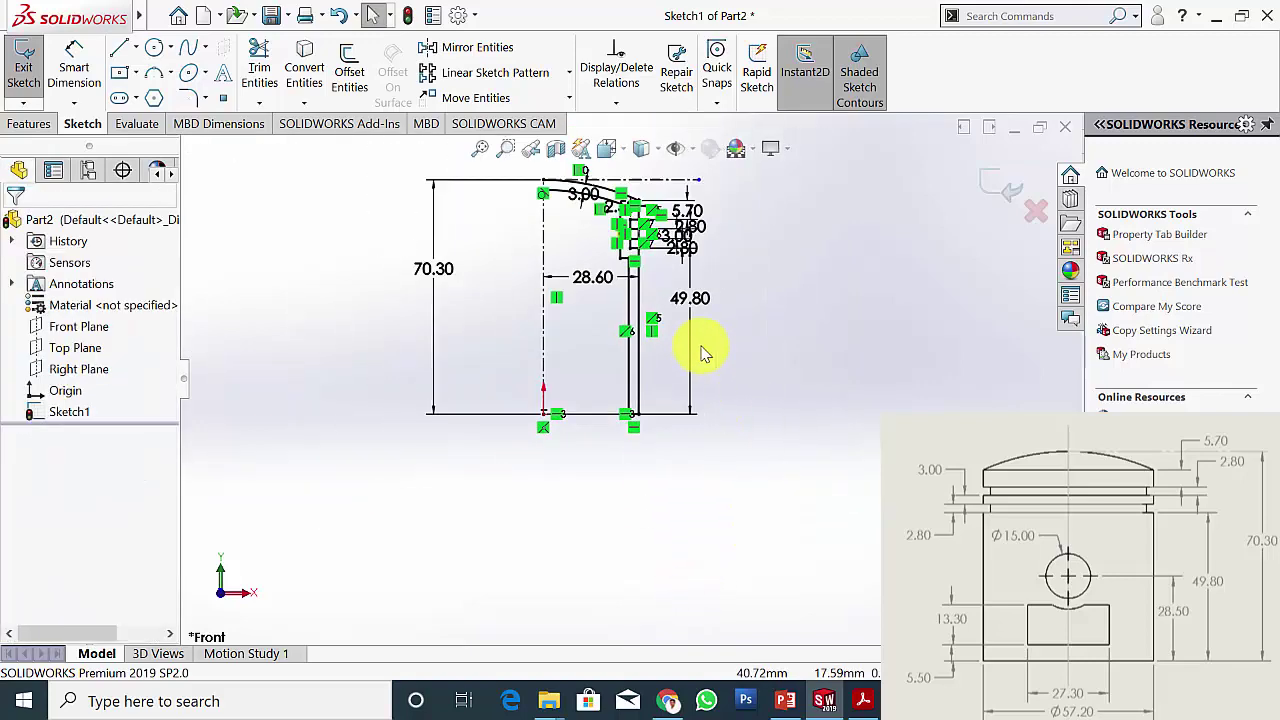
{"action": "scroll", "coordinate": [586, 300], "scroll_direction": "down", "scroll_amount": 2}
{"action": "scroll", "coordinate": [586, 348], "scroll_direction": "down", "scroll_amount": 4}
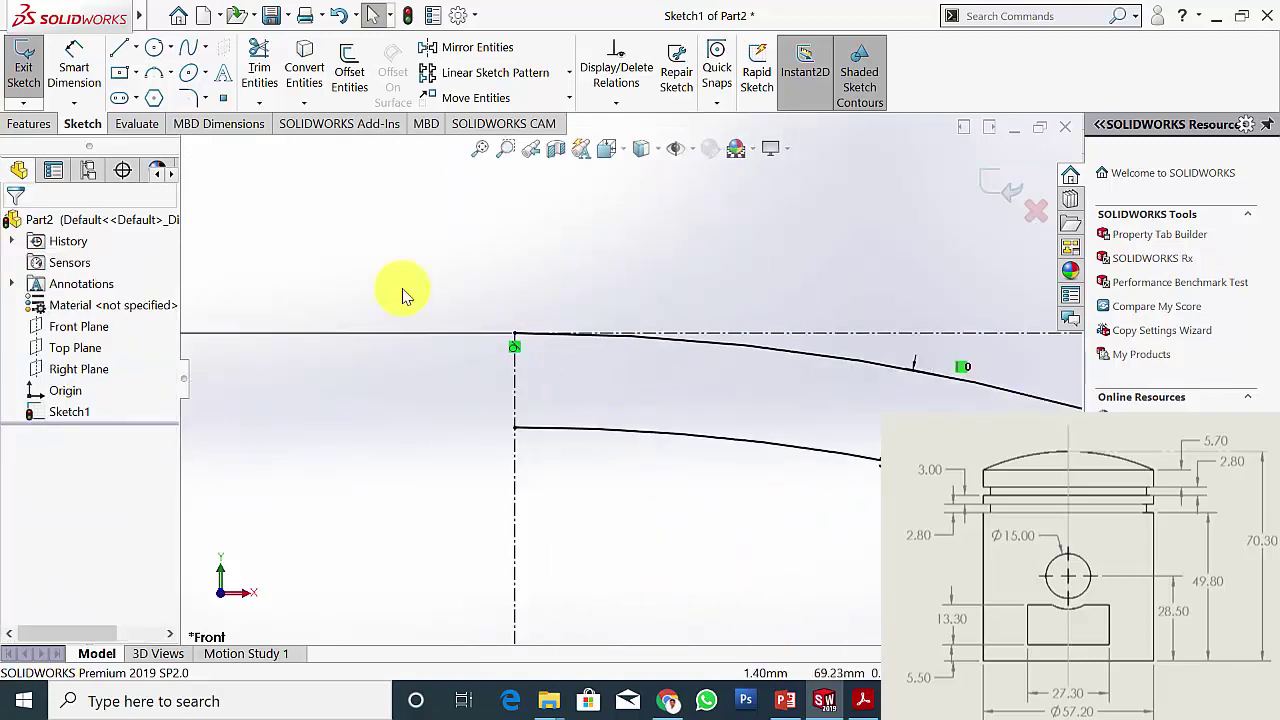
{"action": "left_click", "coordinate": [120, 52]}
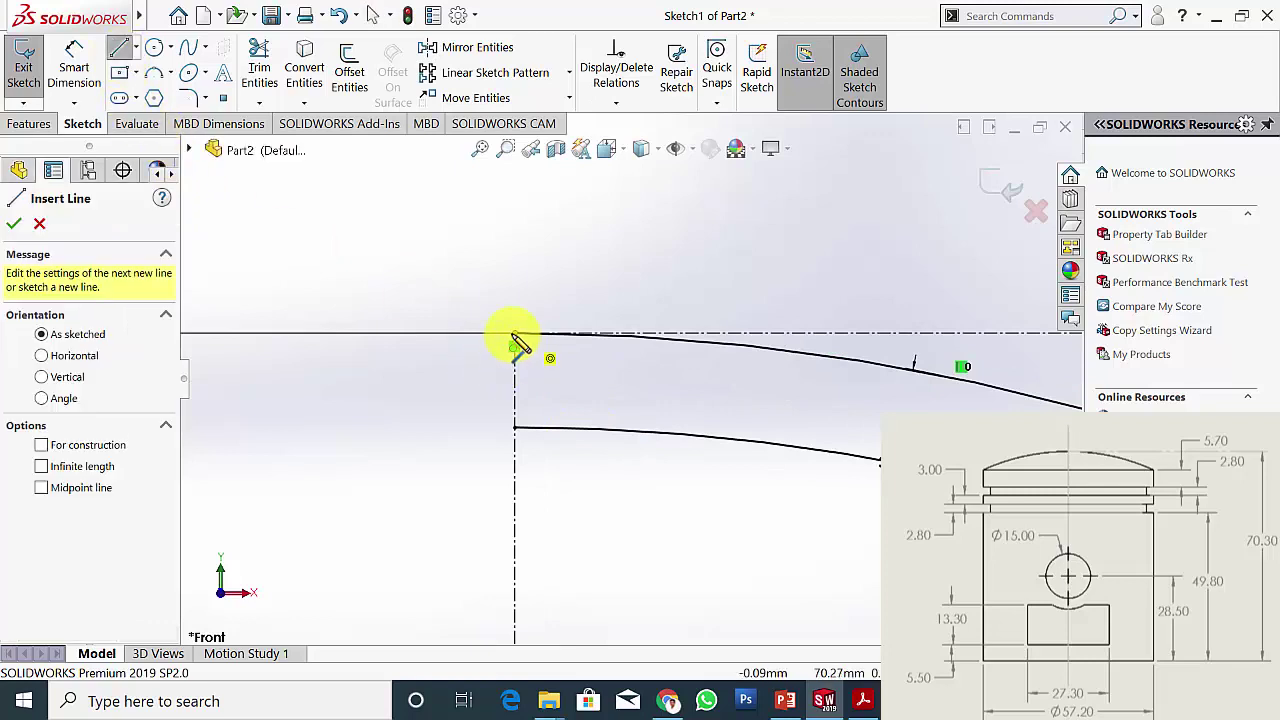
{"action": "left_click", "coordinate": [515, 335]}
{"action": "left_click", "coordinate": [515, 428]}
{"action": "key", "text": "Escape"}
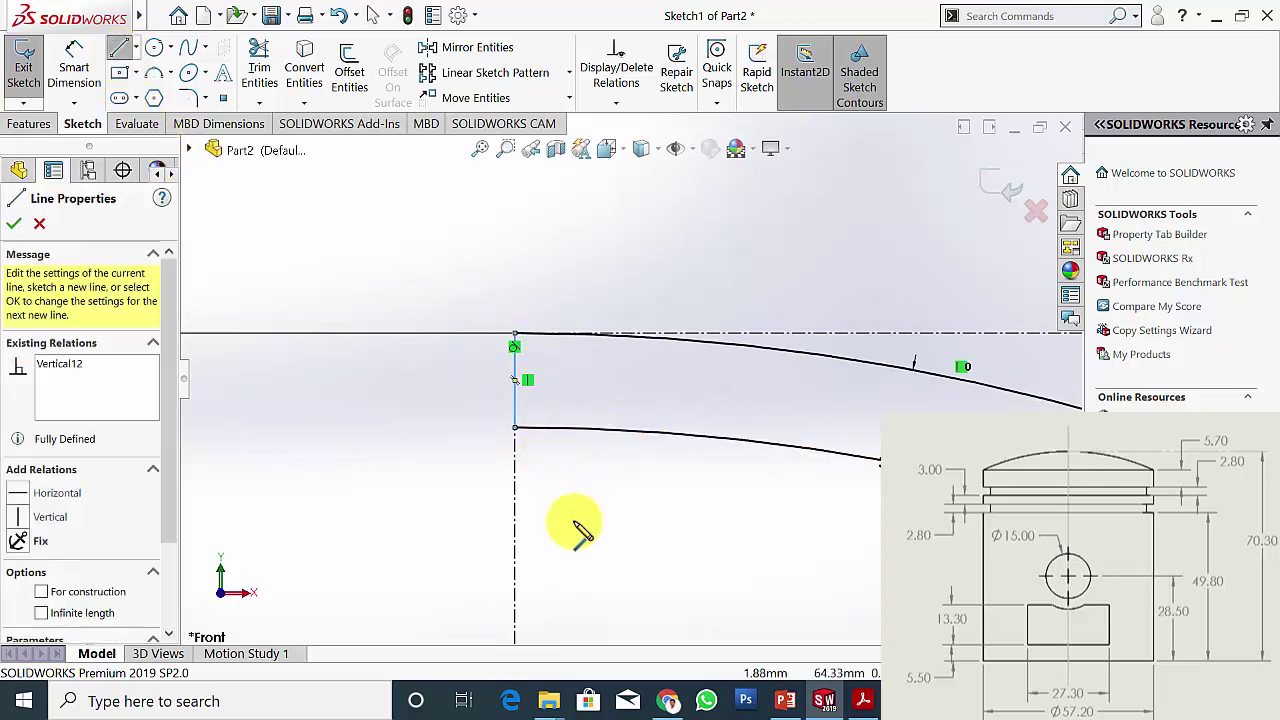
{"action": "key", "text": "Escape"}
{"action": "scroll", "coordinate": [948, 408], "scroll_direction": "up", "scroll_amount": 6}
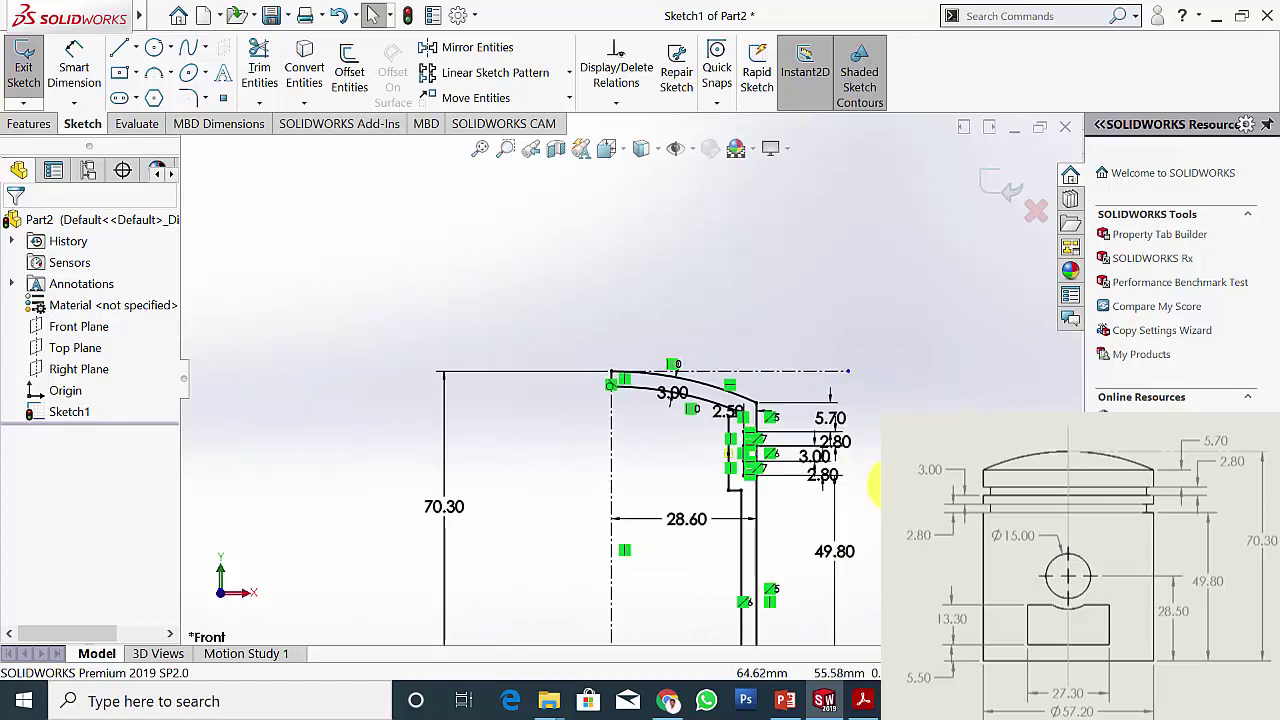
- Revolve the closed profile 360 degrees about the vertical centerline to create the hollow piston body
{"action": "scroll", "coordinate": [749, 543], "scroll_direction": "down", "scroll_amount": 3}
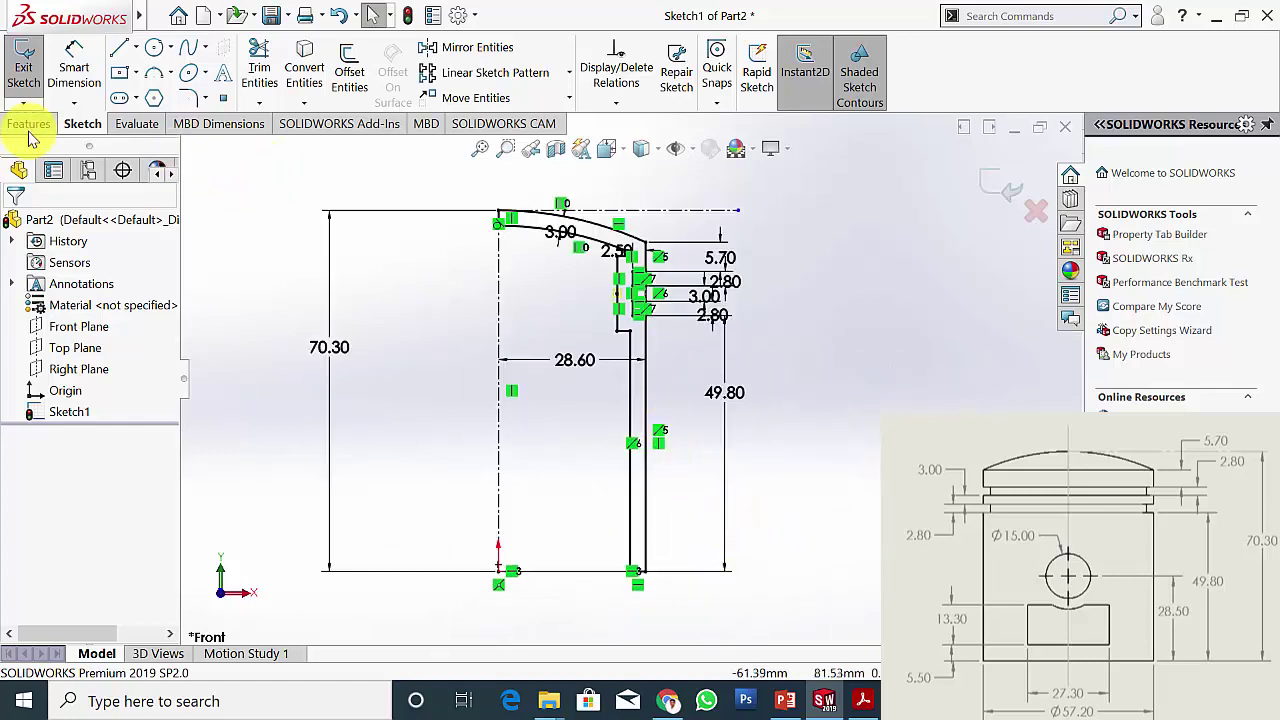
{"action": "left_click", "coordinate": [29, 124]}
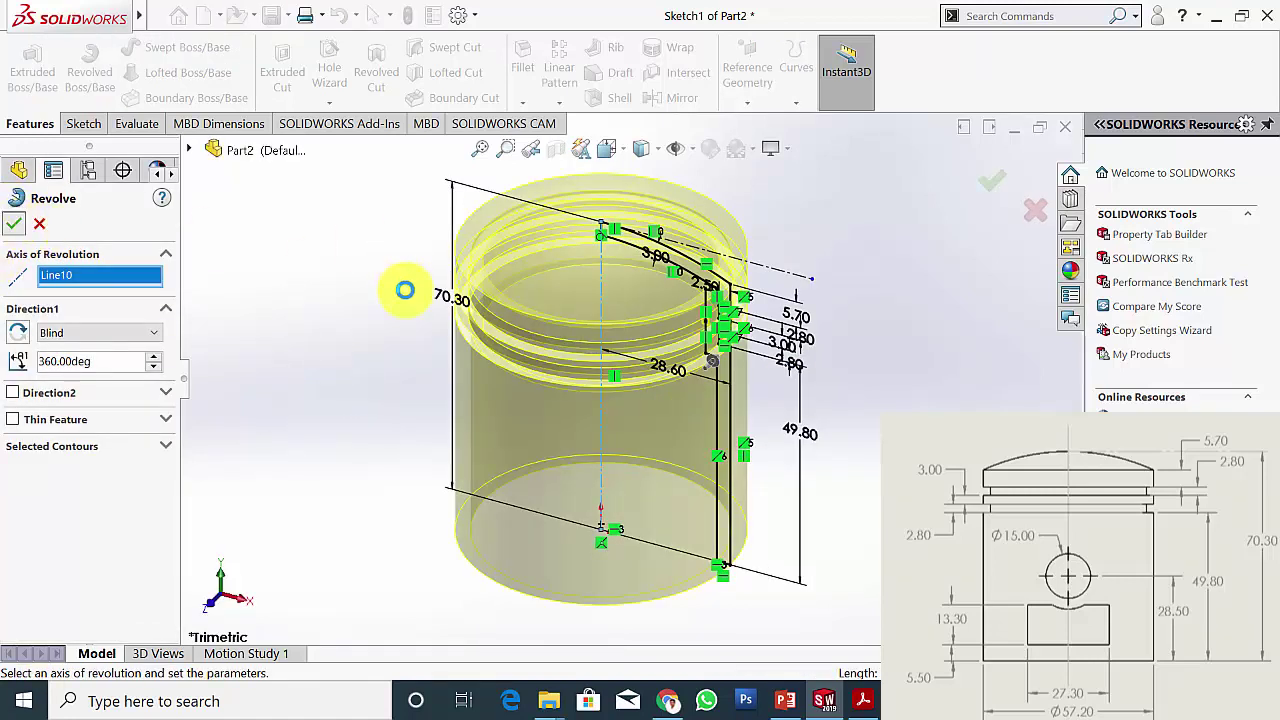
{"action": "right_click", "coordinate": [368, 400]}
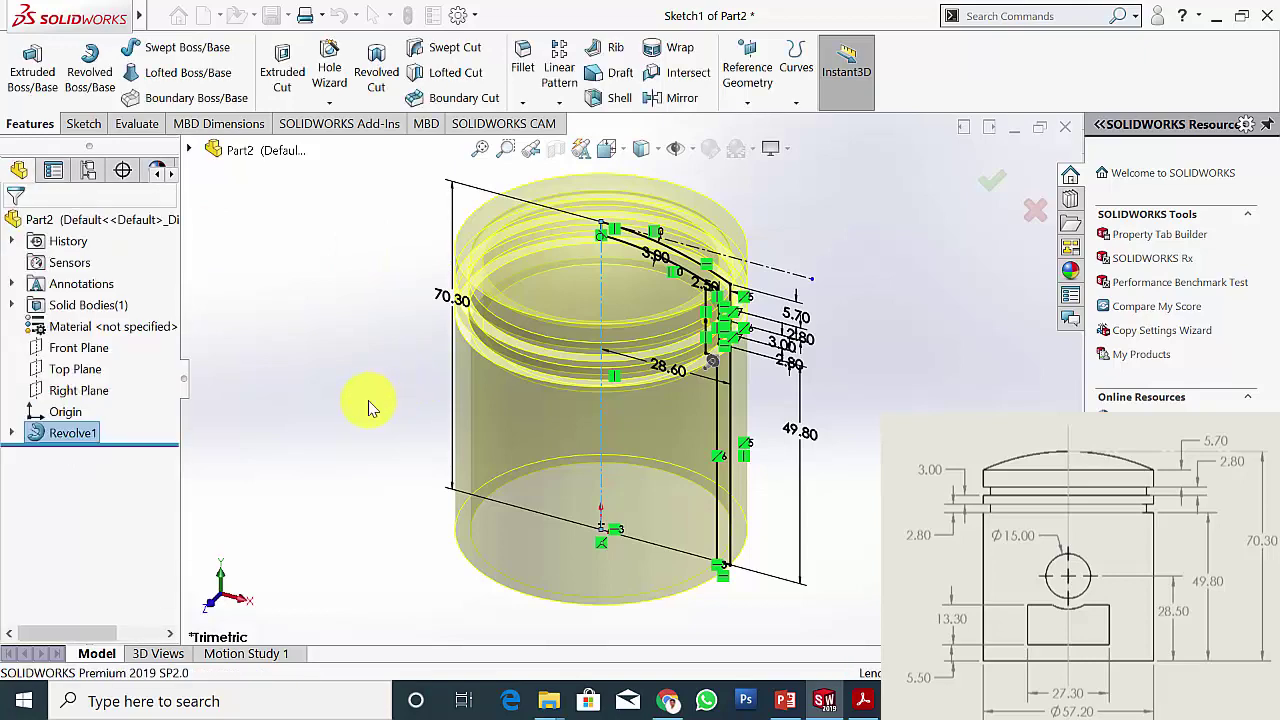
{"action": "middle_click_drag", "start_coordinate": [410, 520], "coordinate": [640, 530]}
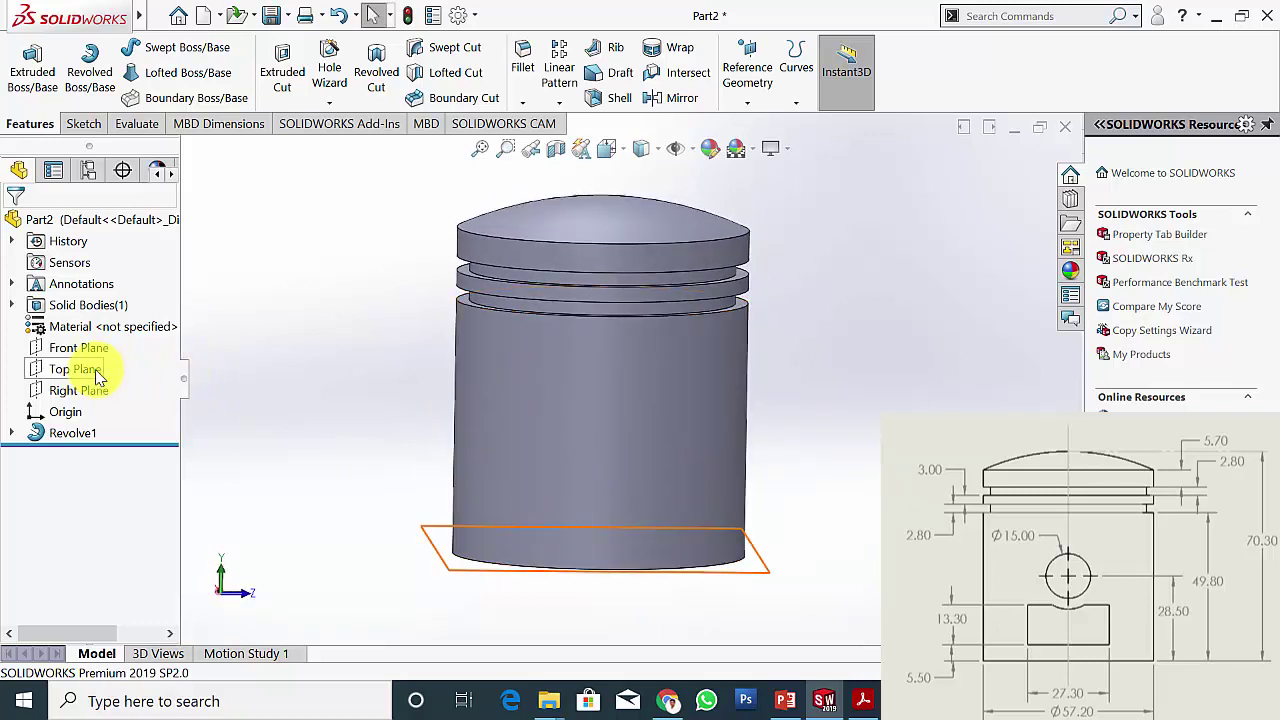
- Sketch a center rectangle about 23.4 by 10.6 mm on the Front plane, centered above the origin in the lower skirt
{"action": "left_click", "coordinate": [85, 352]}
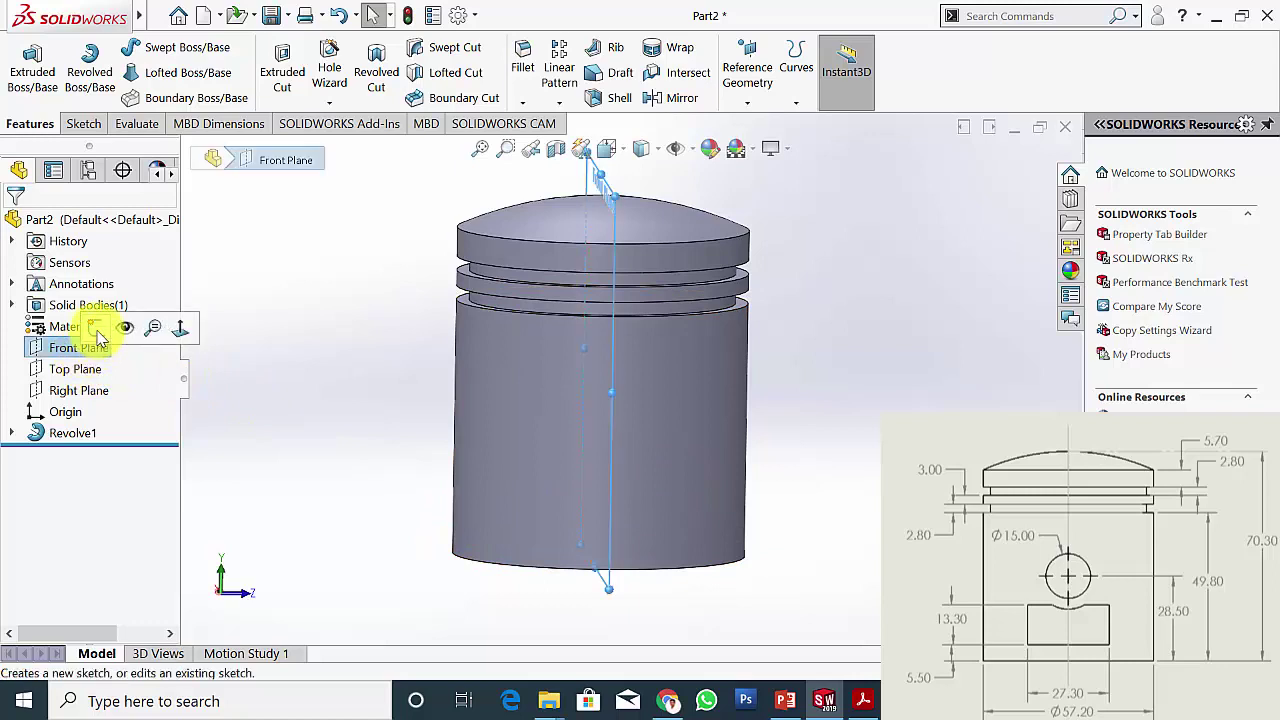
{"action": "left_click", "coordinate": [95, 331]}
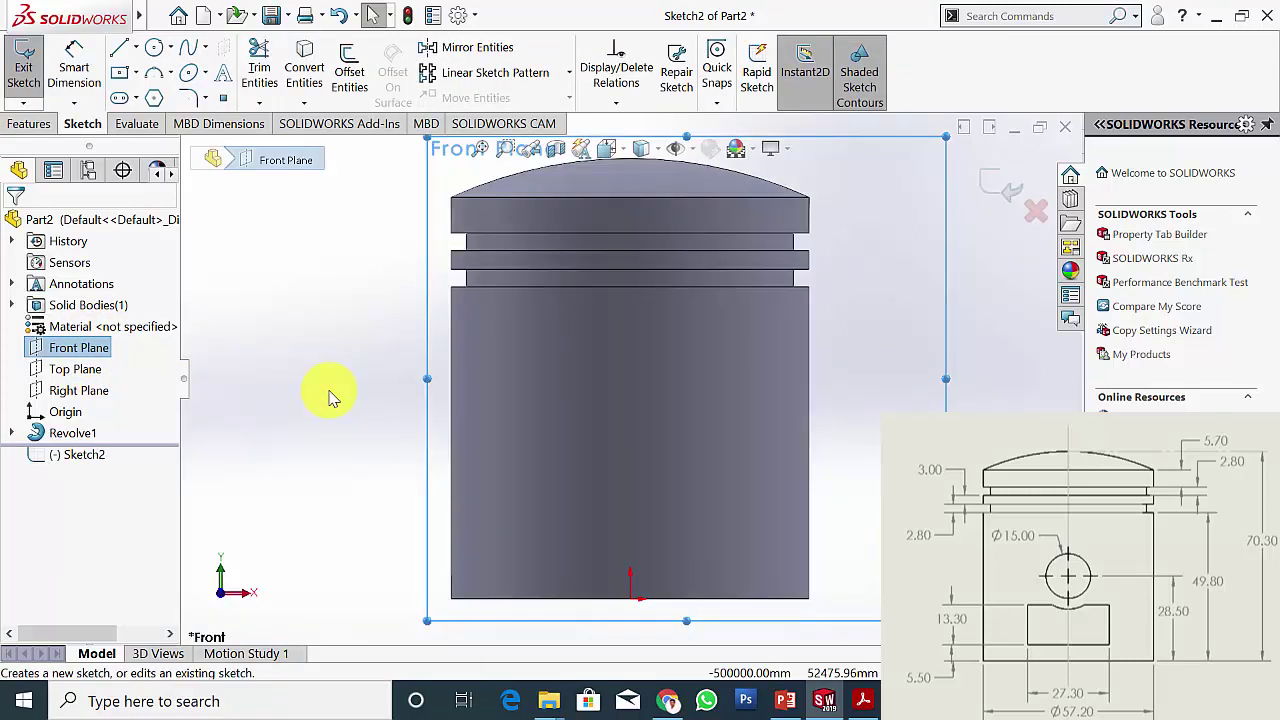
{"action": "left_click", "coordinate": [119, 72]}
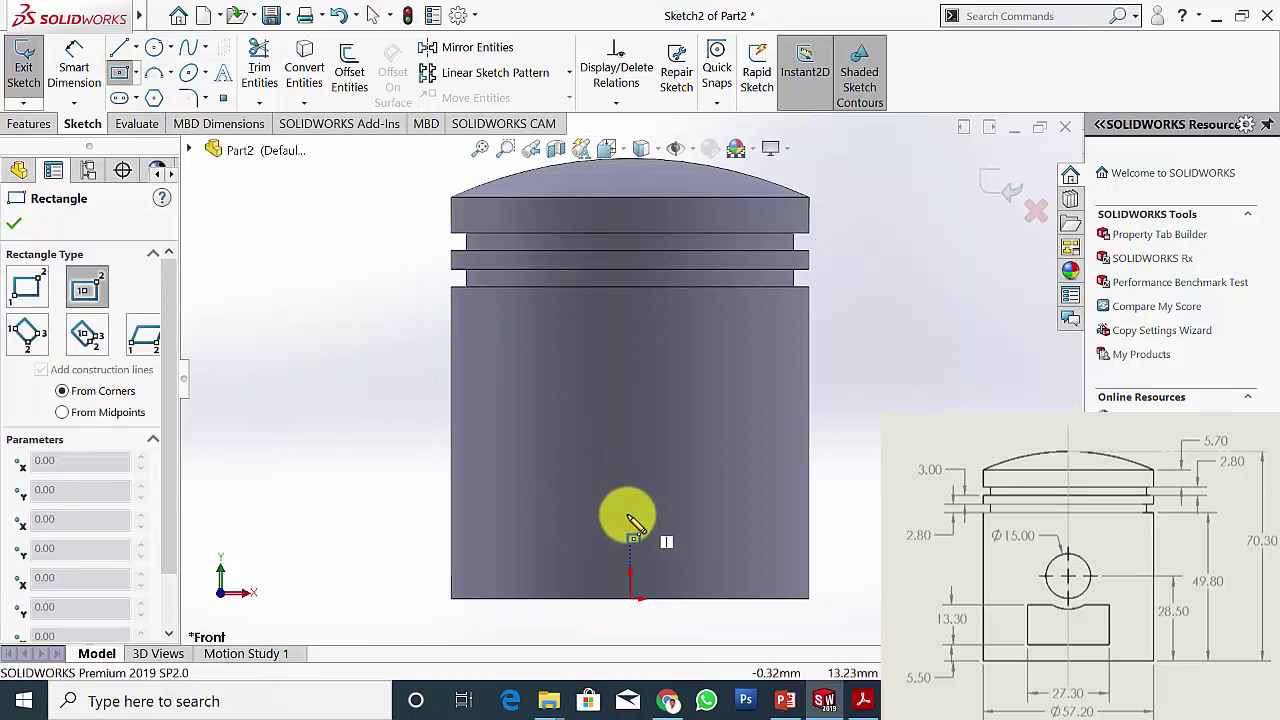
{"action": "left_click", "coordinate": [631, 511]}
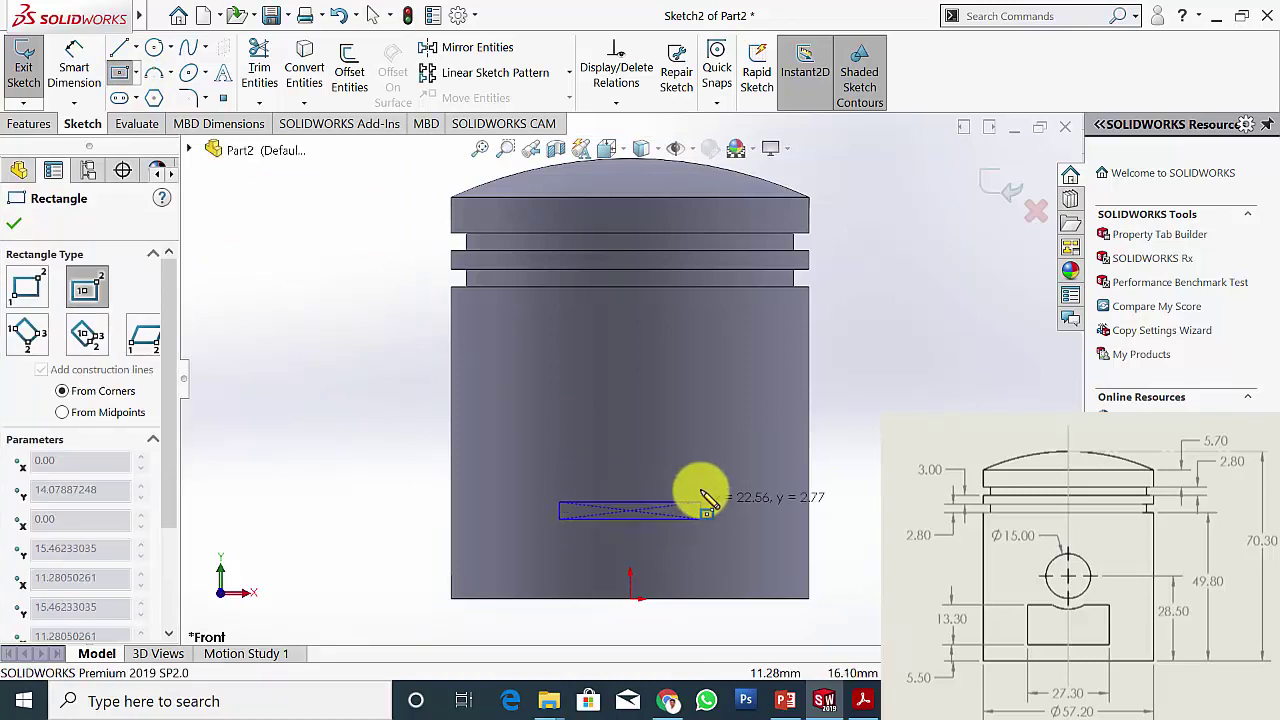
{"action": "left_click", "coordinate": [704, 479]}
{"action": "left_click", "coordinate": [14, 224]}
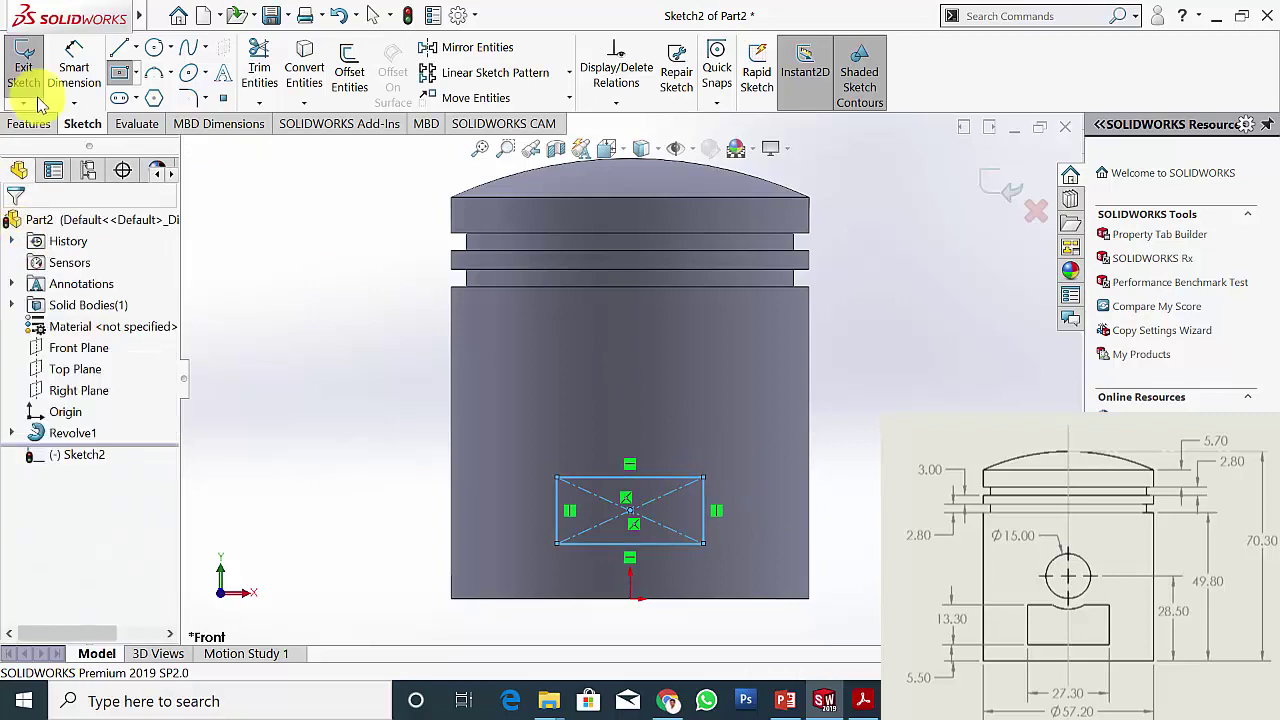
- Dimension the rectangle 27.30 mm wide and 13.30 mm high
{"action": "left_click", "coordinate": [60, 64]}
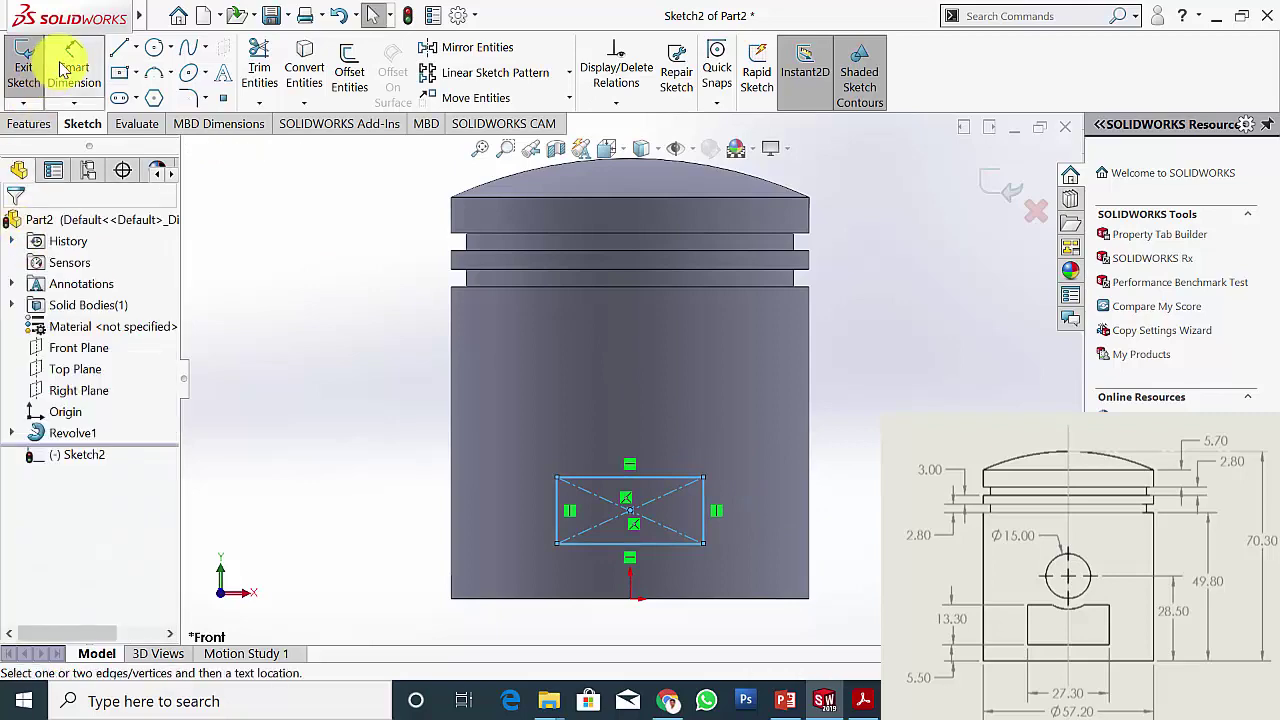
{"action": "left_click", "coordinate": [660, 545]}
{"action": "left_click", "coordinate": [664, 584]}
{"action": "type", "text": "27.30"}
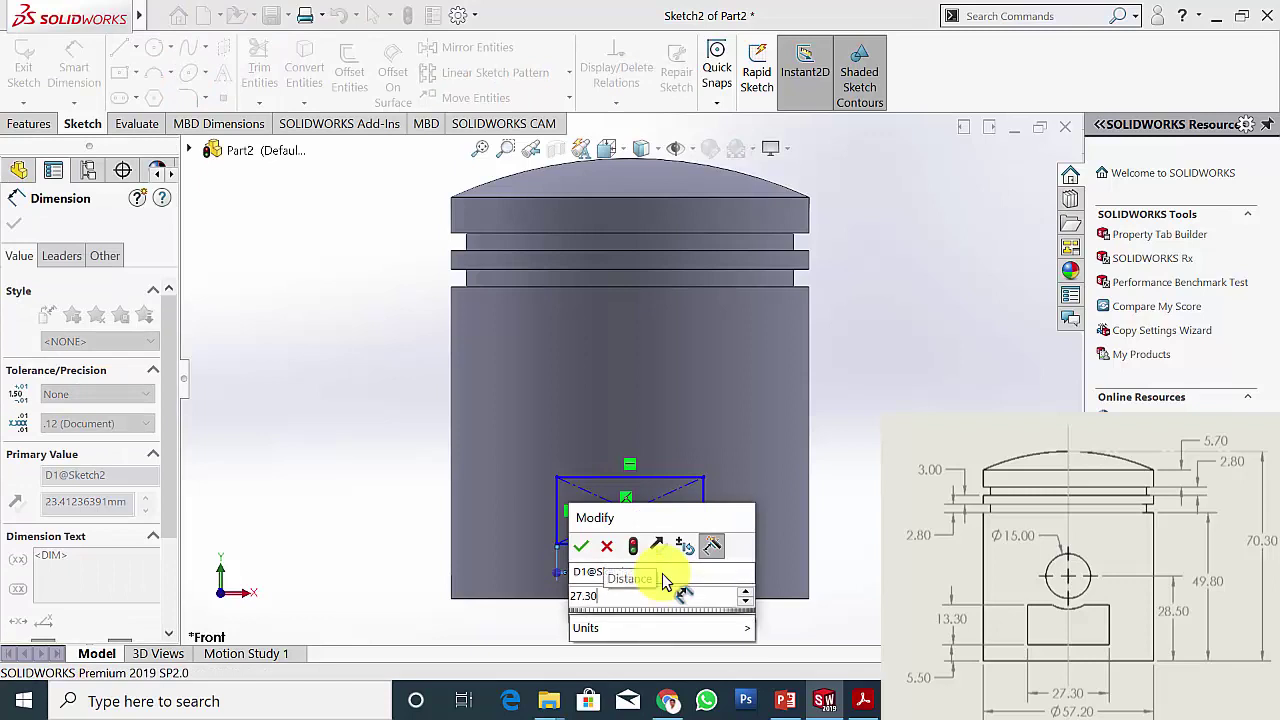
{"action": "key", "text": "Return"}
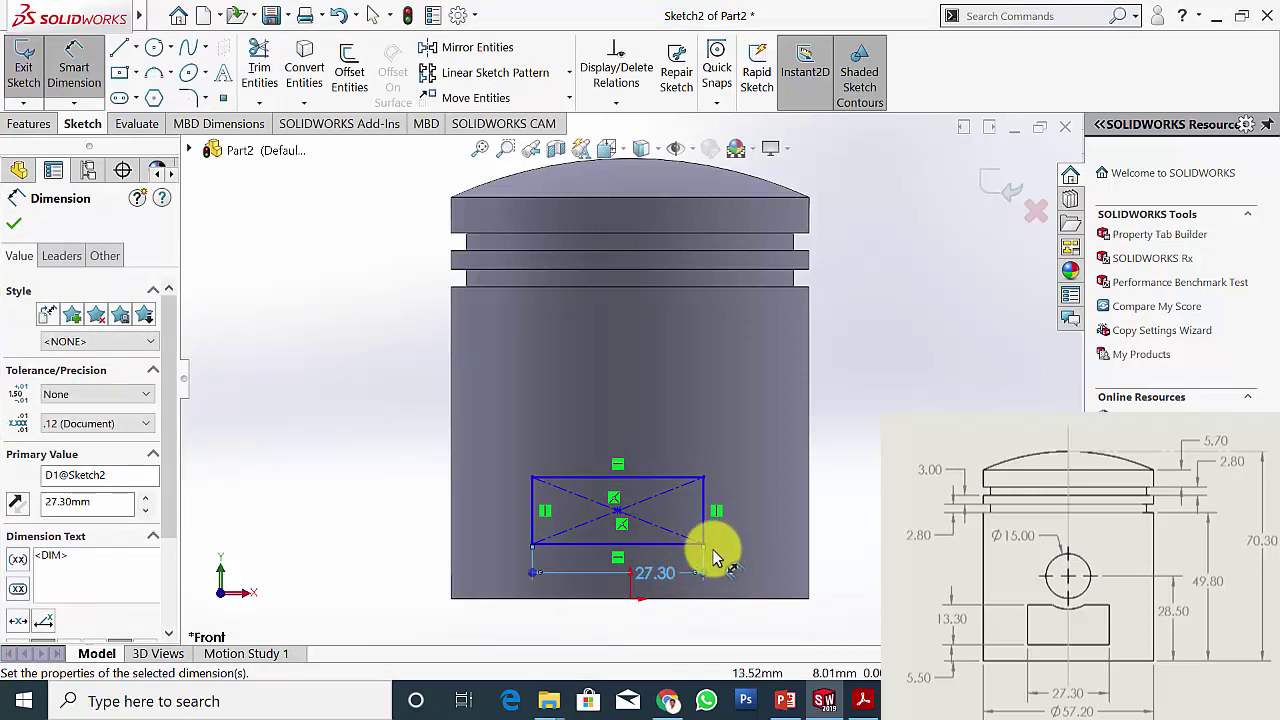
{"action": "left_click", "coordinate": [706, 515]}
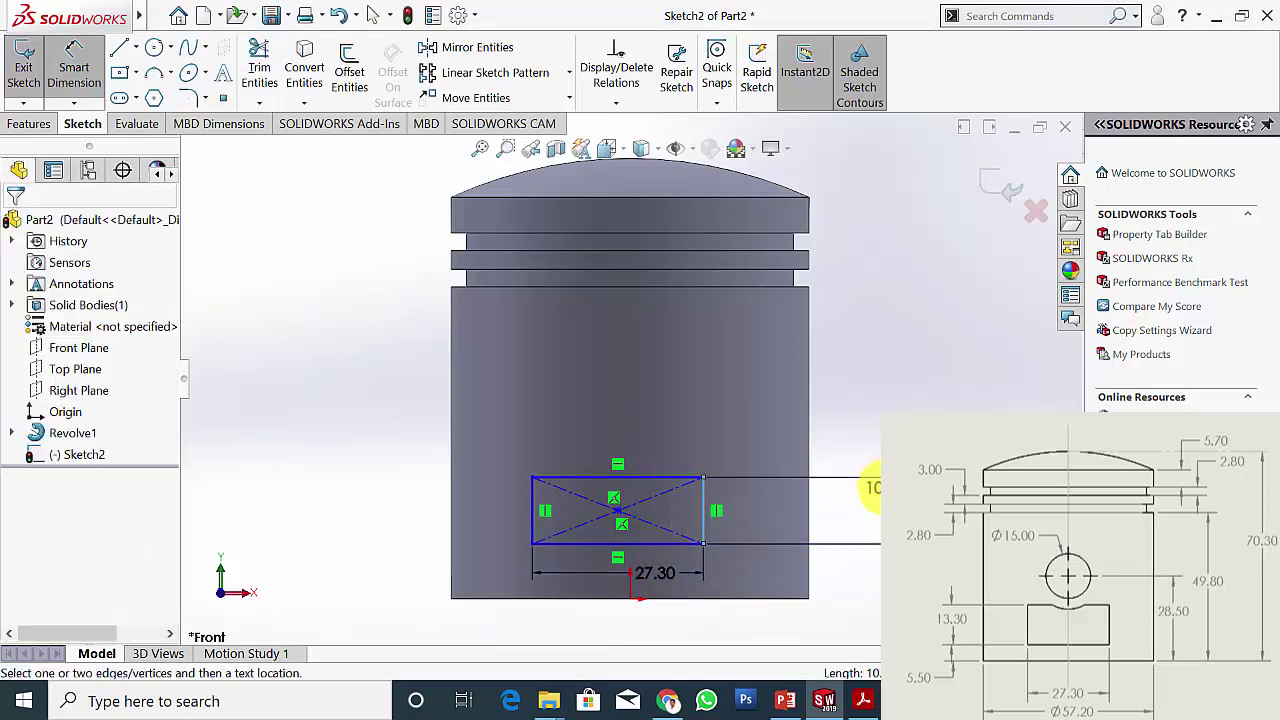
{"action": "left_click", "coordinate": [873, 487]}
{"action": "type", "text": "13"}
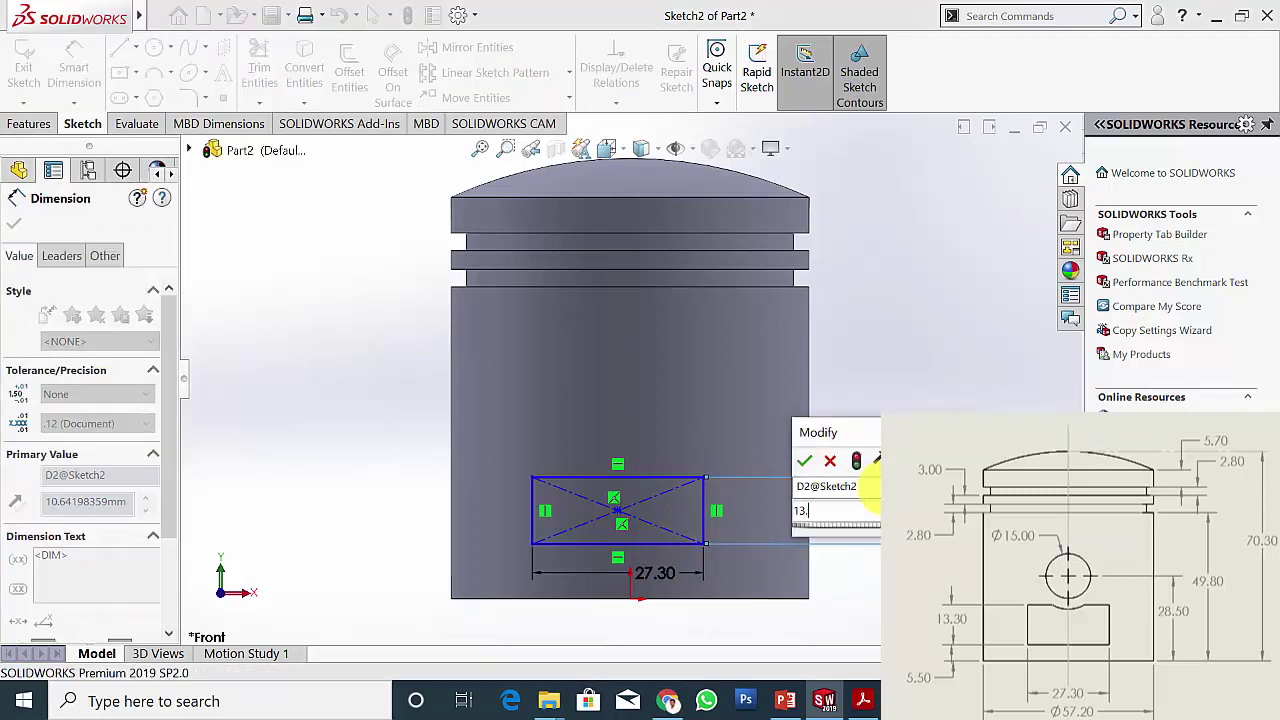
{"action": "type", "text": ".3"}
{"action": "key", "text": "Return"}
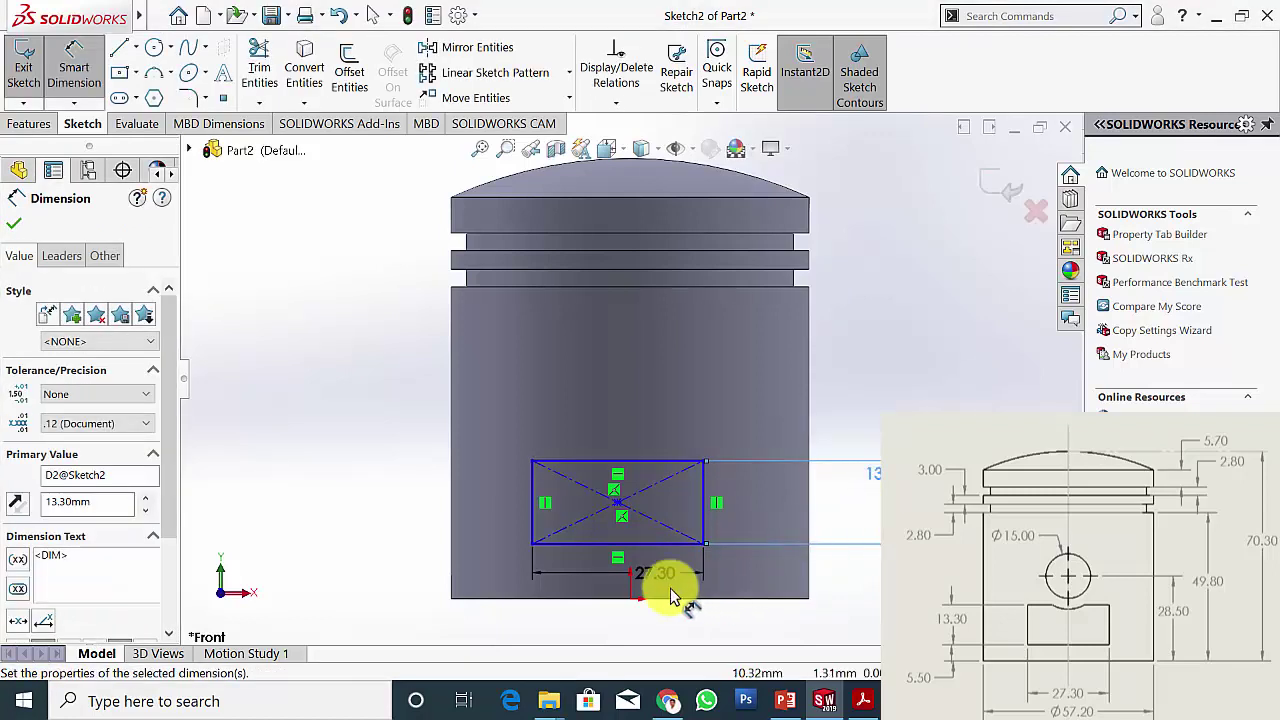
- Dimension the rectangle's lower edge 5.5 mm above the bottom edge of the piston skirt
{"action": "left_click", "coordinate": [603, 545]}
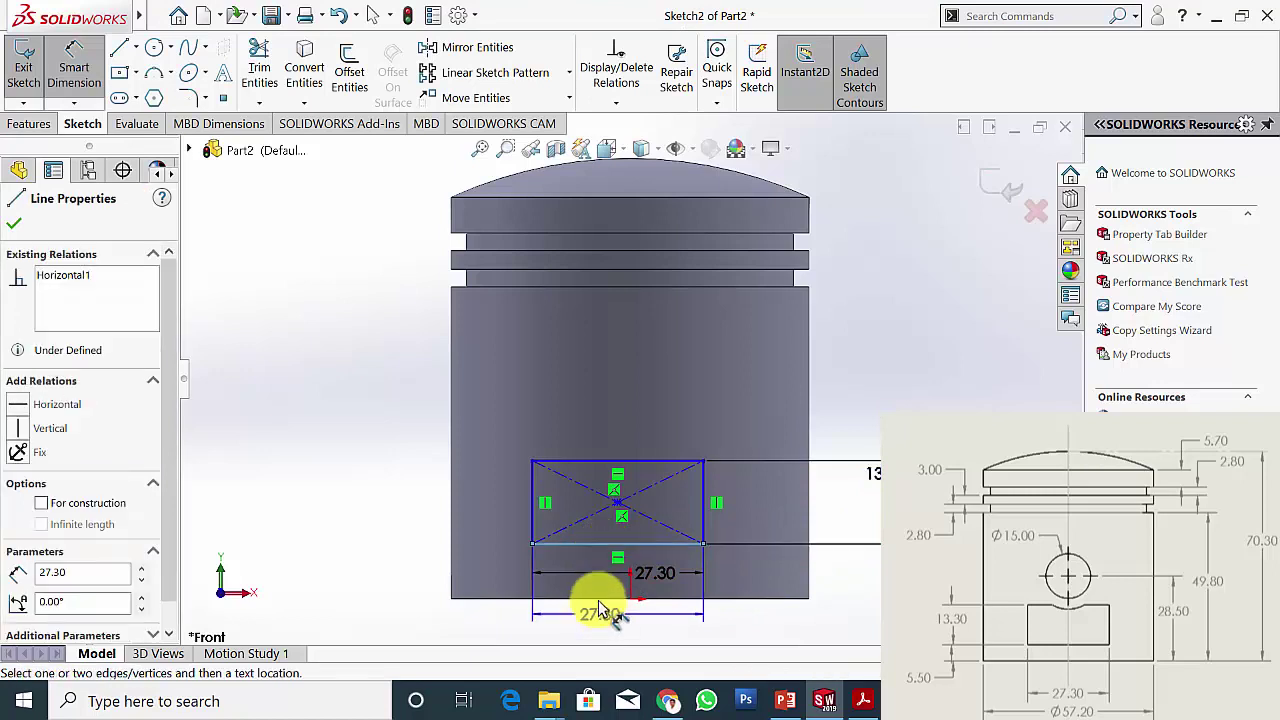
{"action": "left_click", "coordinate": [596, 600]}
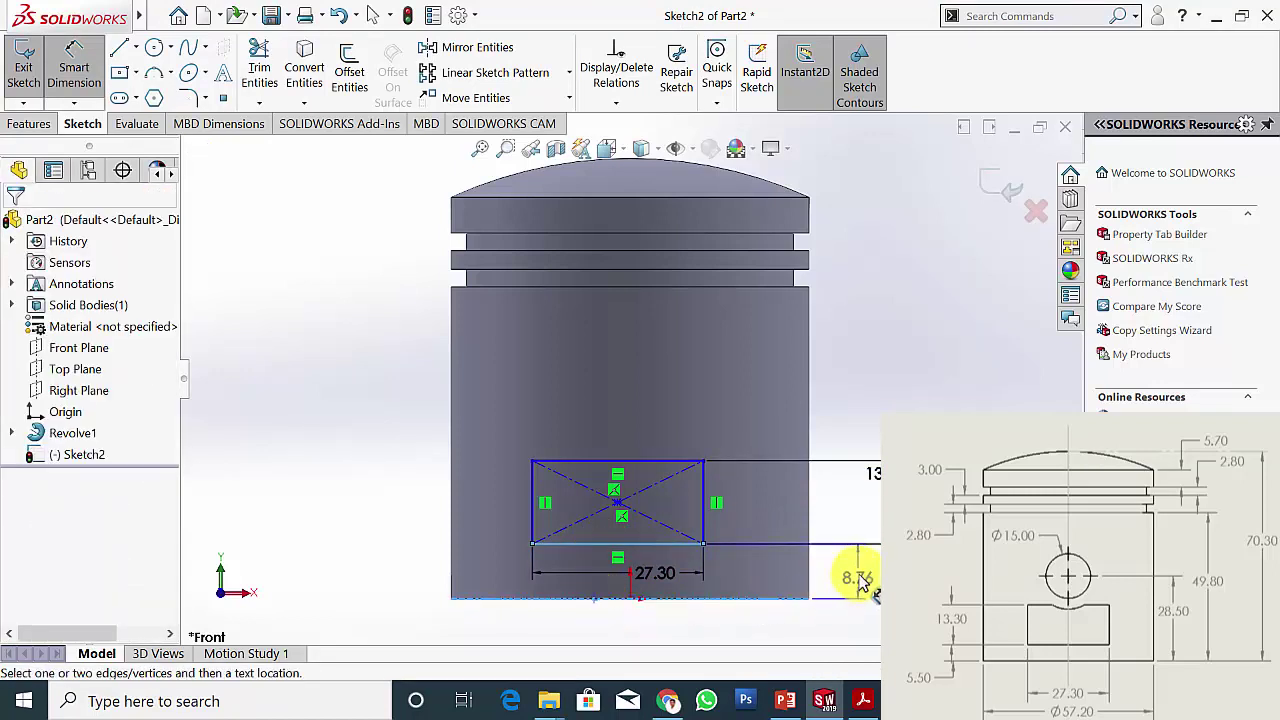
{"action": "left_click", "coordinate": [862, 585]}
{"action": "type", "text": "5.5"}
{"action": "key", "text": "Return"}
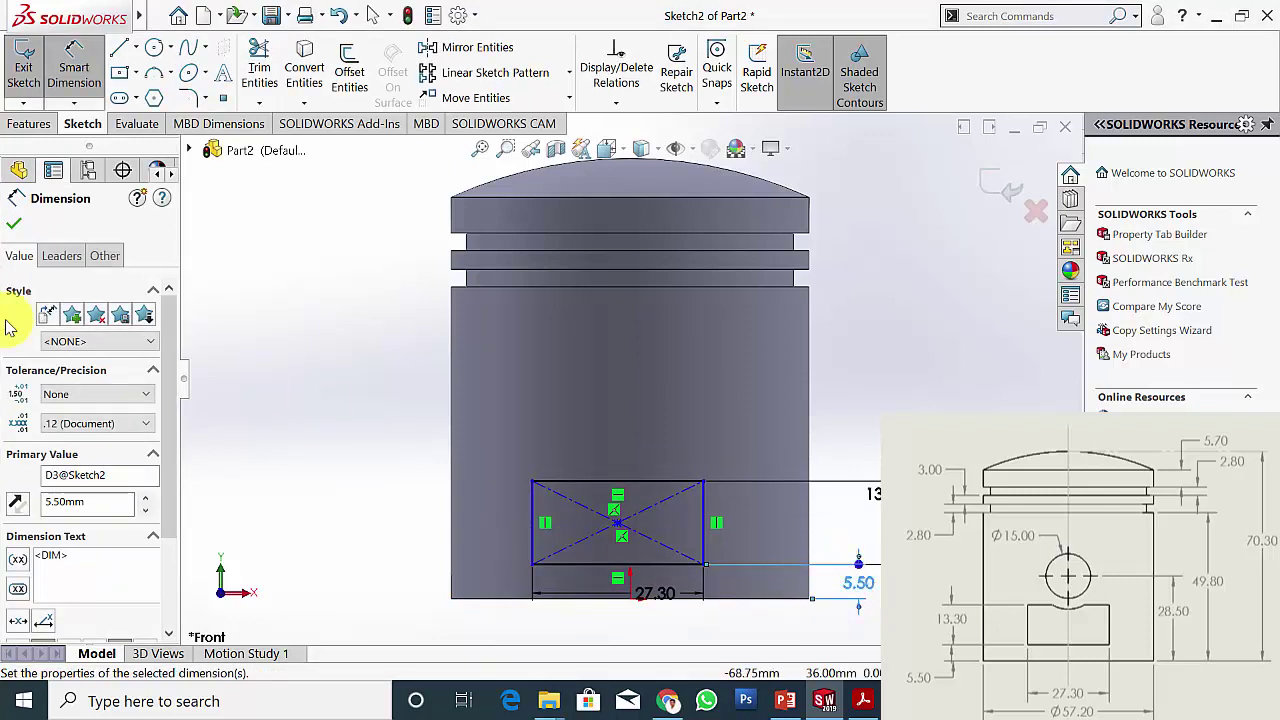
{"action": "left_click", "coordinate": [17, 223]}
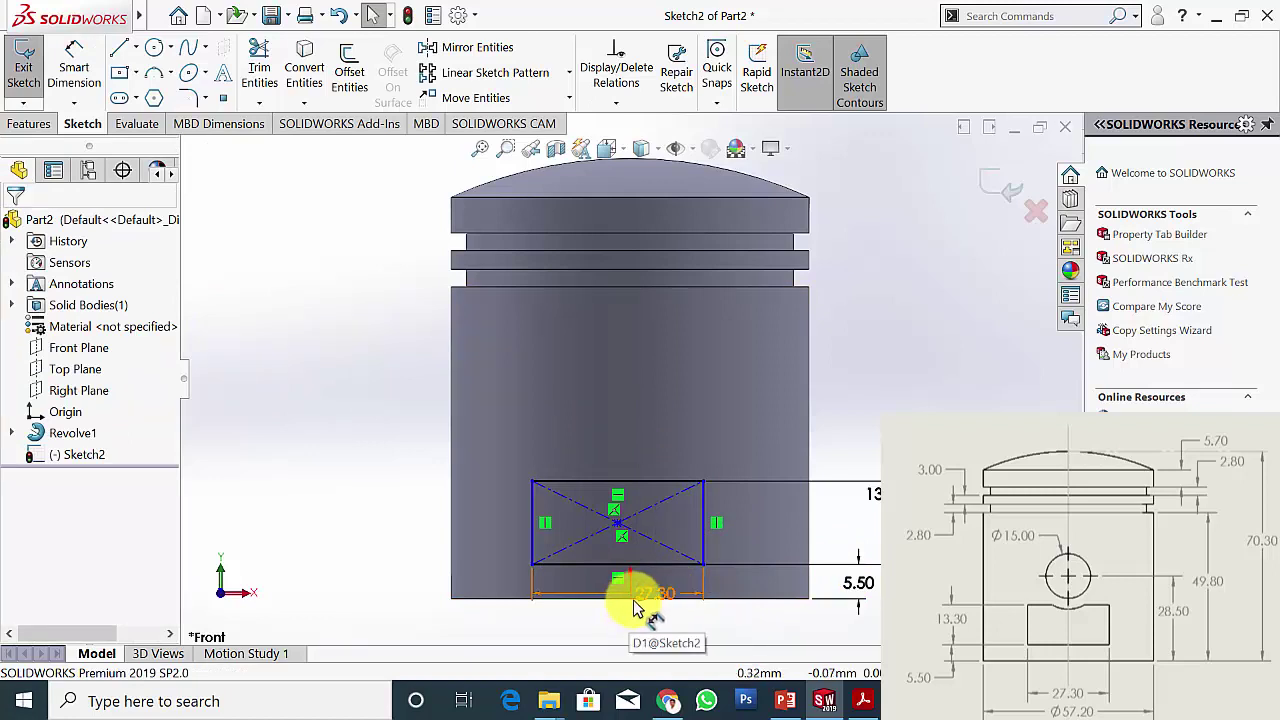
- Add a Vertical relation between the rectangle's center point and the origin
{"action": "left_click", "coordinate": [622, 537]}
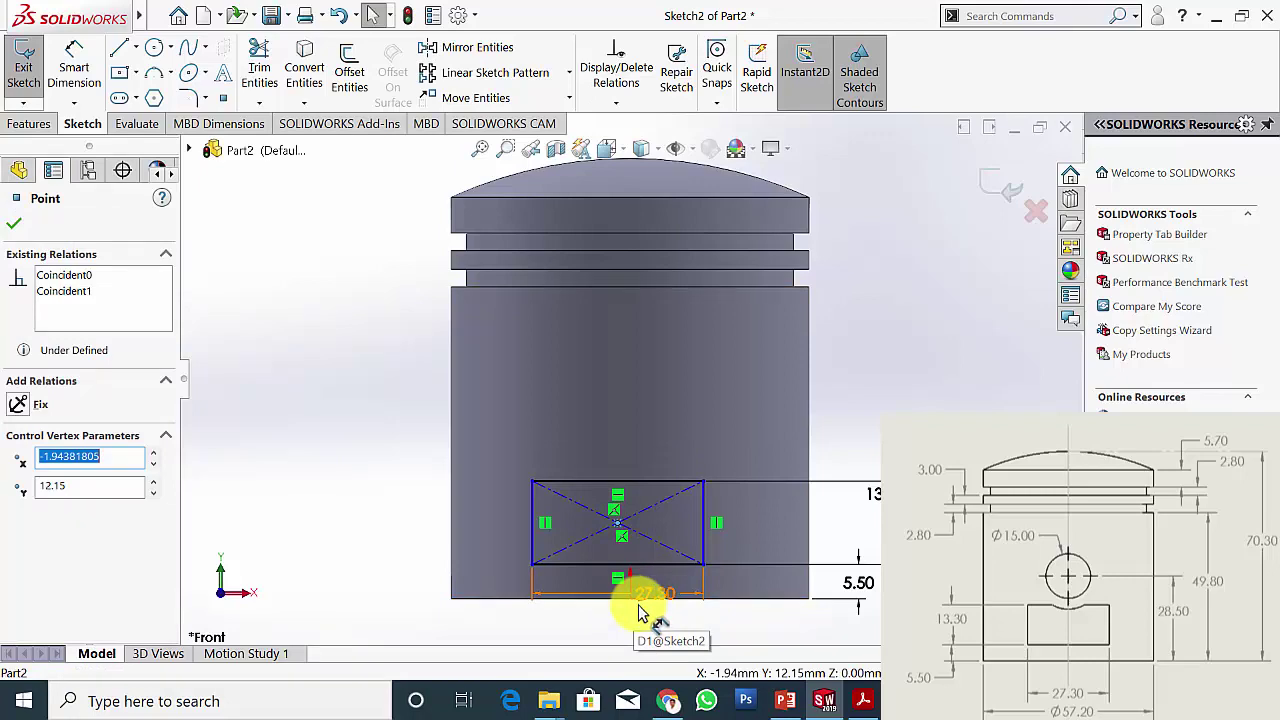
{"action": "scroll", "coordinate": [640, 612], "scroll_direction": "down", "scroll_amount": 5}
{"action": "key", "text": "Escape"}
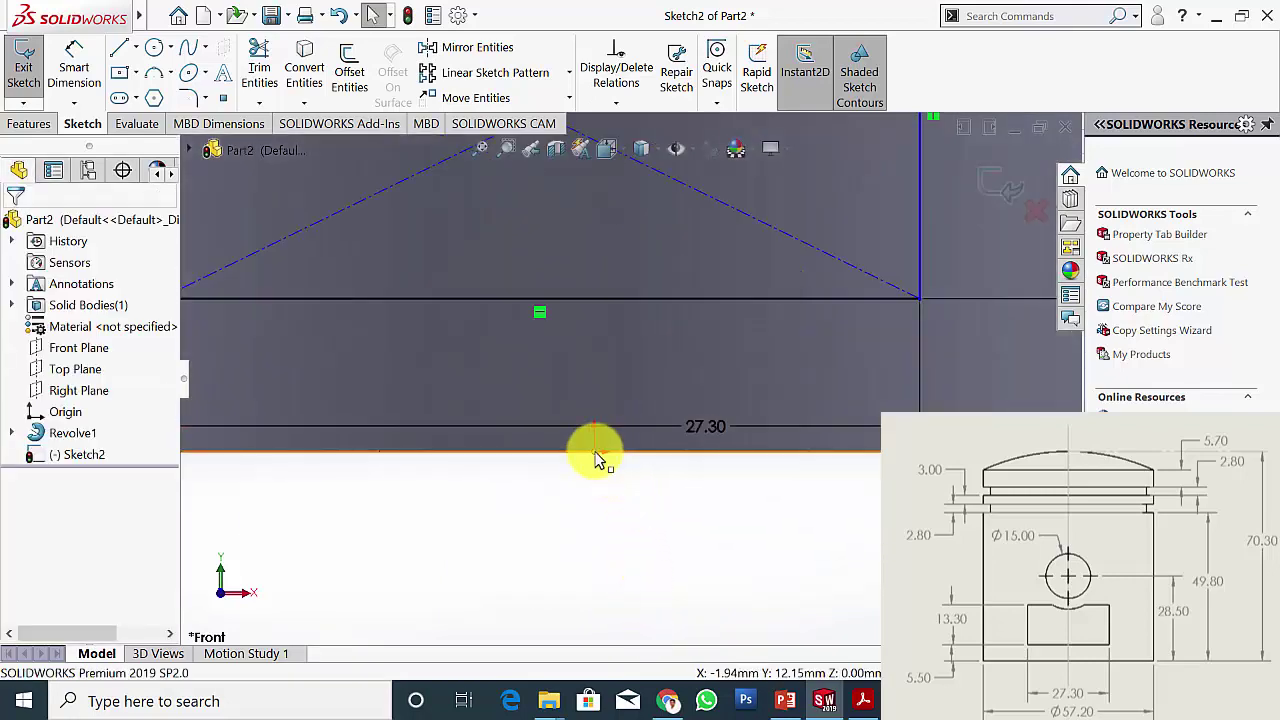
{"action": "left_click", "coordinate": [594, 452], "text": "ctrl"}
{"action": "left_click", "coordinate": [22, 512]}
{"action": "scroll", "coordinate": [486, 486], "scroll_direction": "up", "scroll_amount": 3}
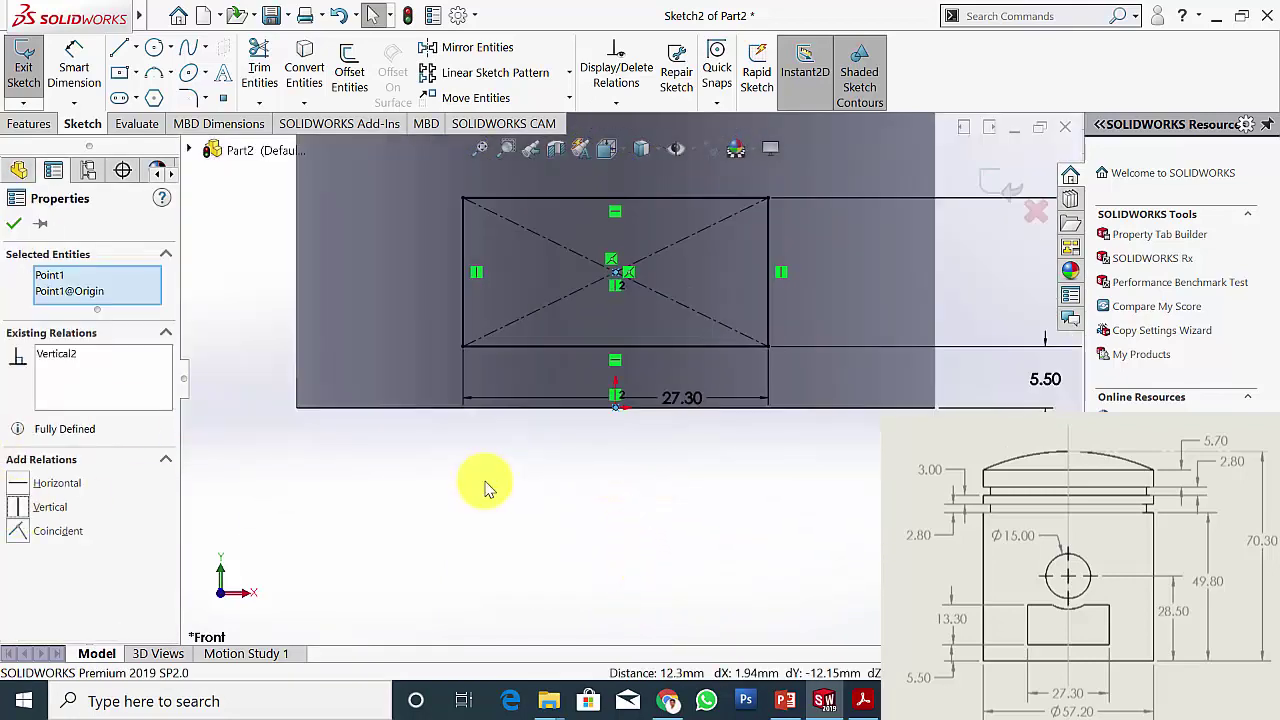
{"action": "left_click", "coordinate": [14, 227]}
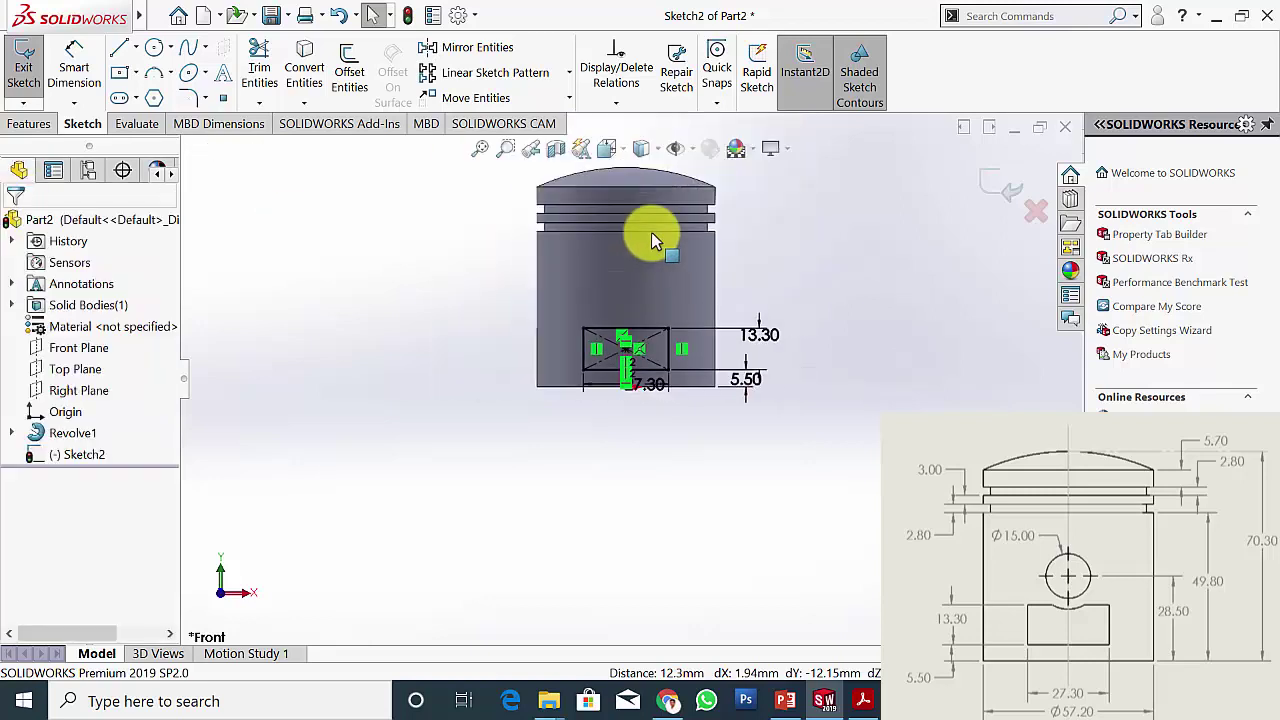
- Cut the rectangle through both sides of the piston skirt with an Extruded Cut using the Mid Plane end condition
{"action": "scroll", "coordinate": [651, 238], "scroll_direction": "down", "scroll_amount": 2}
{"action": "left_click", "coordinate": [30, 123]}
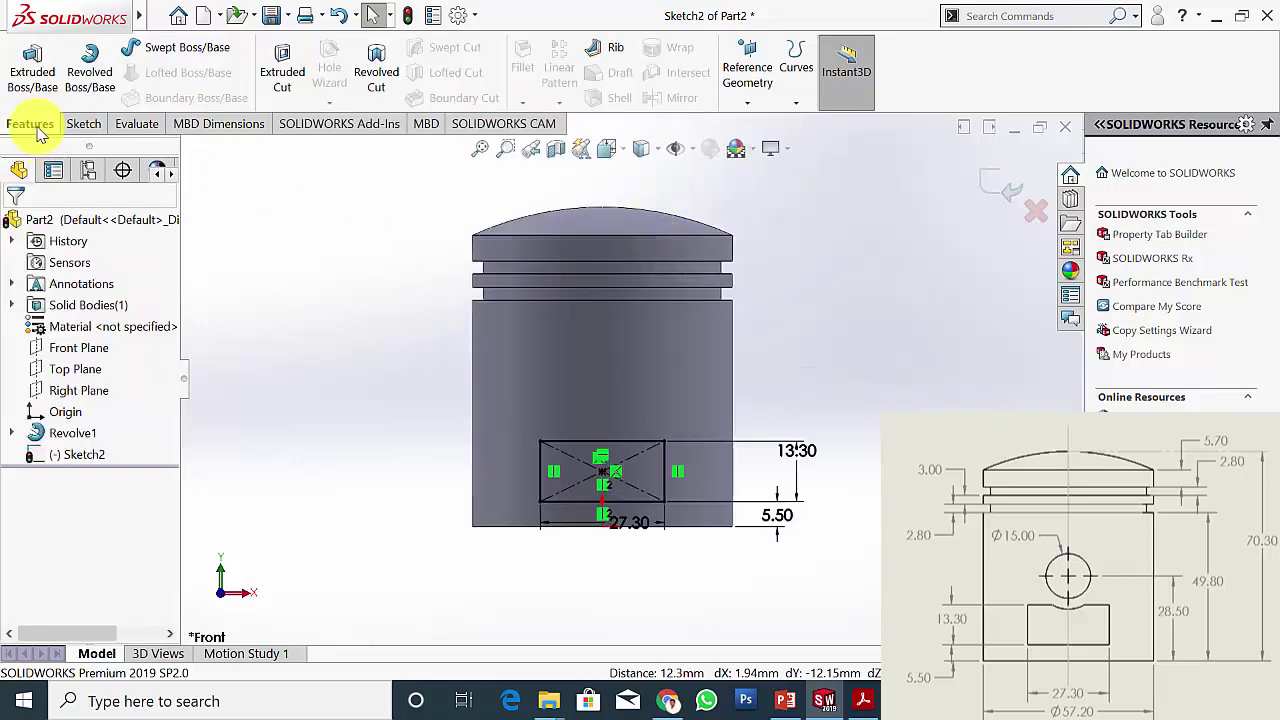
{"action": "left_click", "coordinate": [282, 70]}
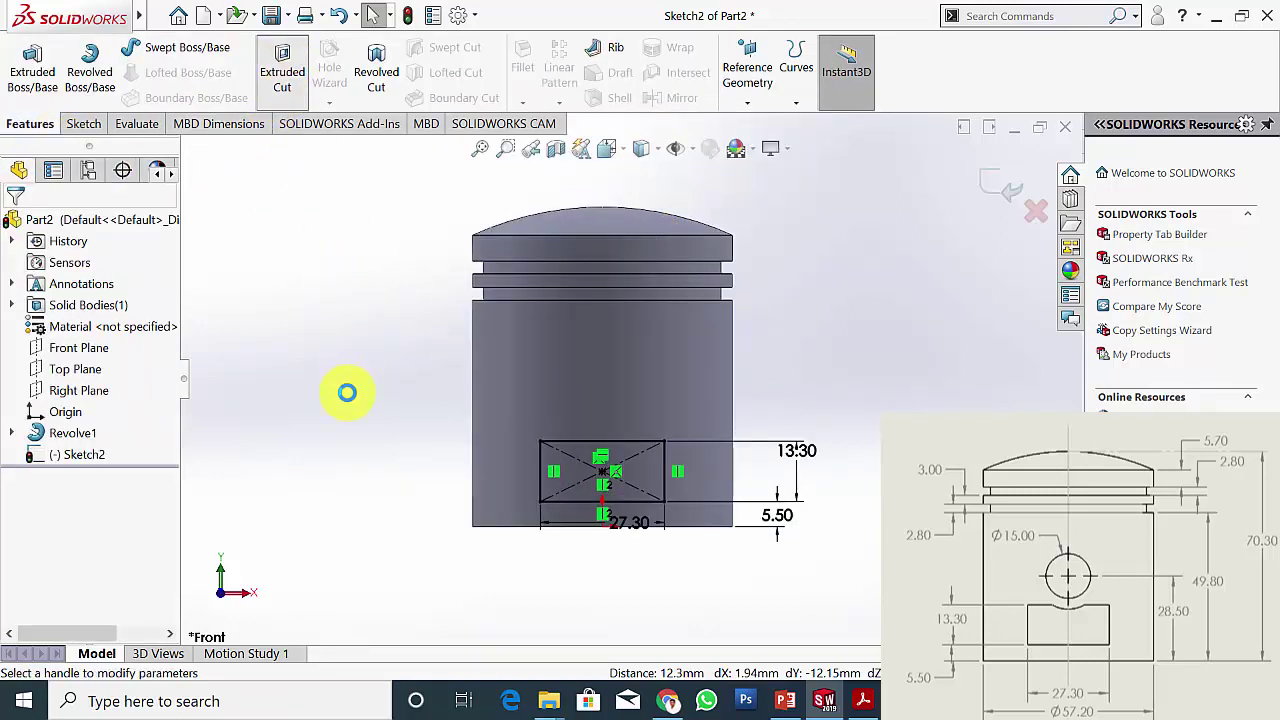
{"action": "mouse_move", "coordinate": [371, 443]}
{"action": "middle_mouse_down"}
{"action": "mouse_move", "coordinate": [535, 450]}
{"action": "mouse_move", "coordinate": [497, 429]}
{"action": "middle_mouse_up"}
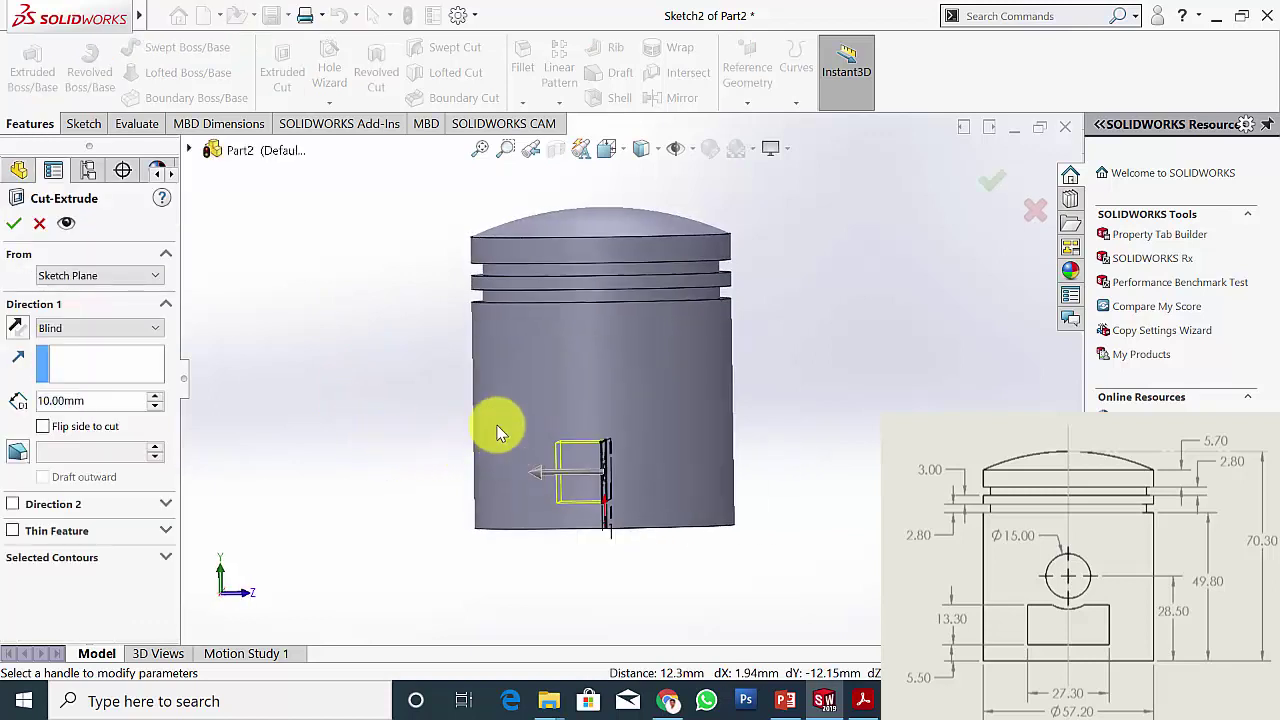
{"action": "left_click", "coordinate": [128, 330]}
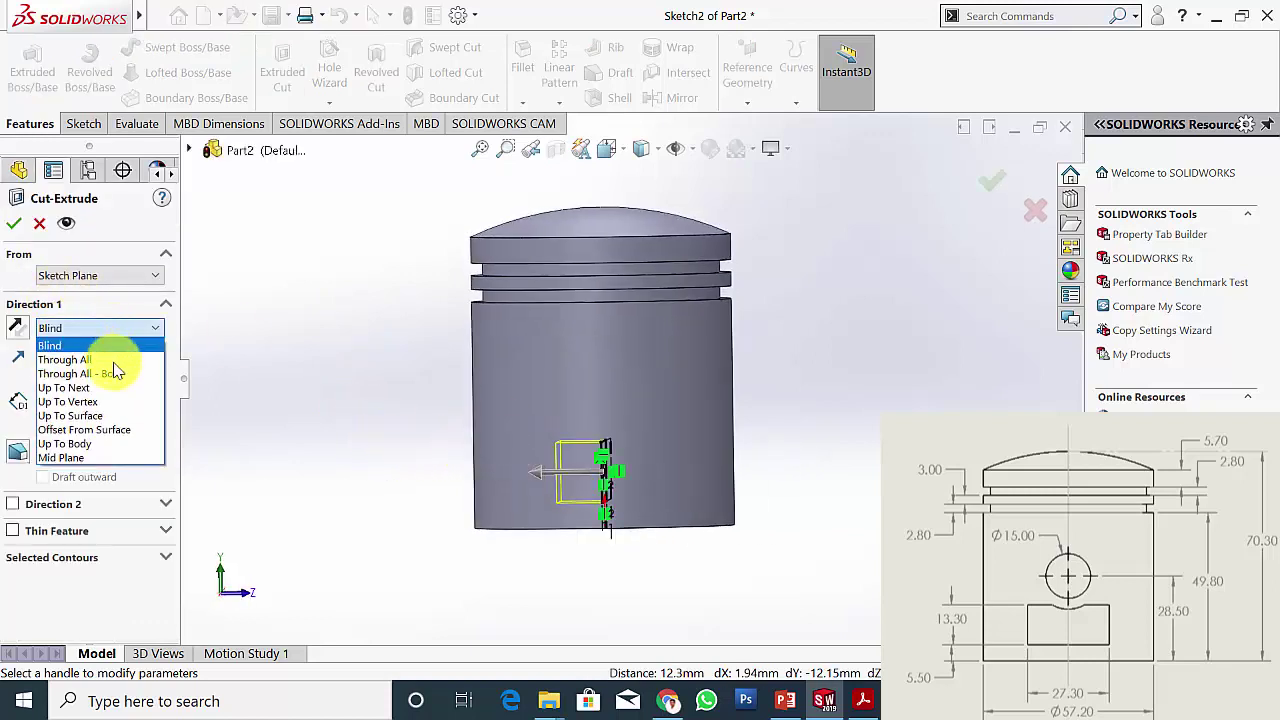
{"action": "left_click", "coordinate": [100, 457]}
{"action": "left_click_drag", "start_coordinate": [535, 478], "coordinate": [398, 471]}
{"action": "left_click", "coordinate": [14, 236]}
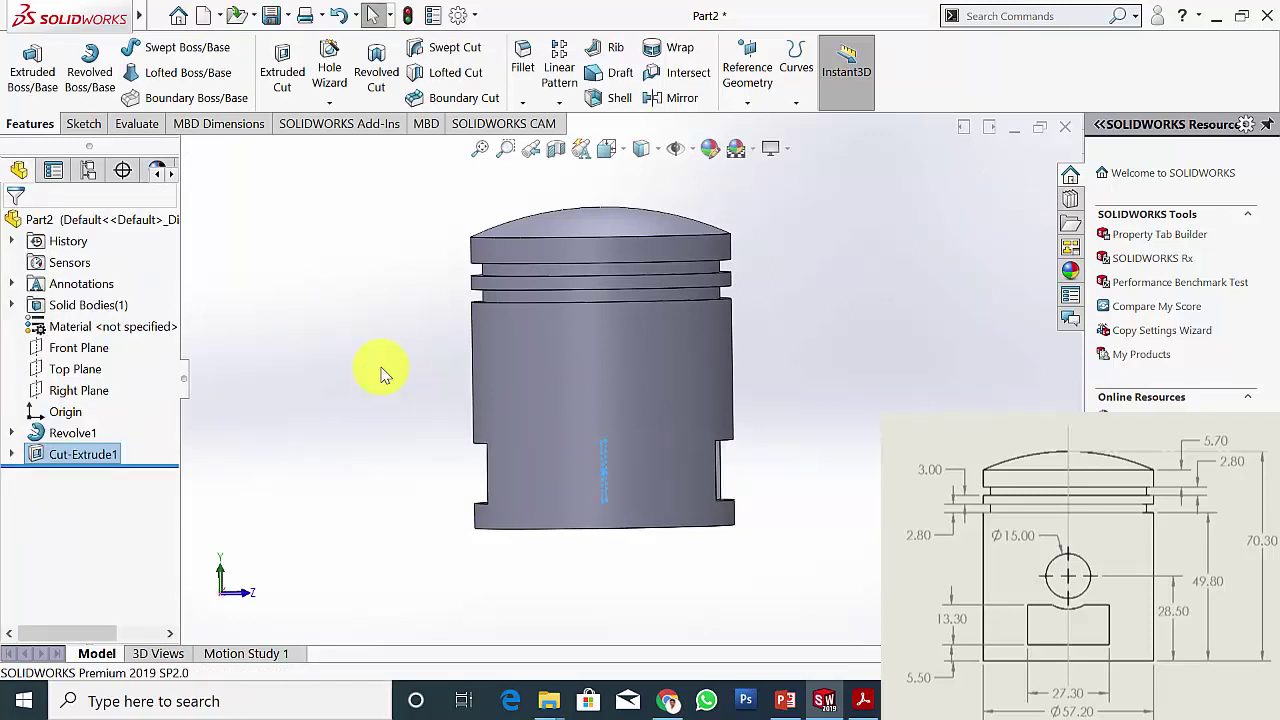
- Sketch a circle about 16.5 mm in diameter on the Front Plane, centred above the rectangular skirt window
{"action": "middle_click_drag", "start_coordinate": [817, 506], "coordinate": [723, 434]}
{"action": "key", "text": "ctrl+1"}
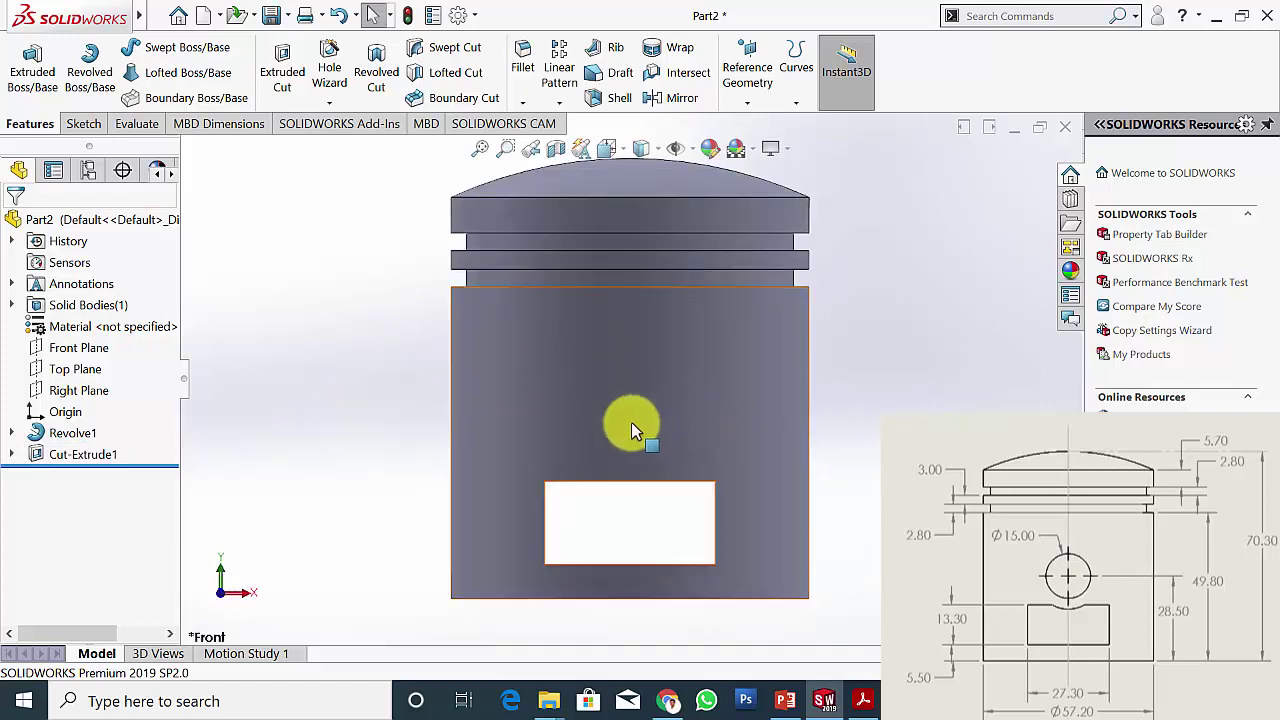
{"action": "left_click", "coordinate": [72, 350]}
{"action": "left_click", "coordinate": [78, 328]}
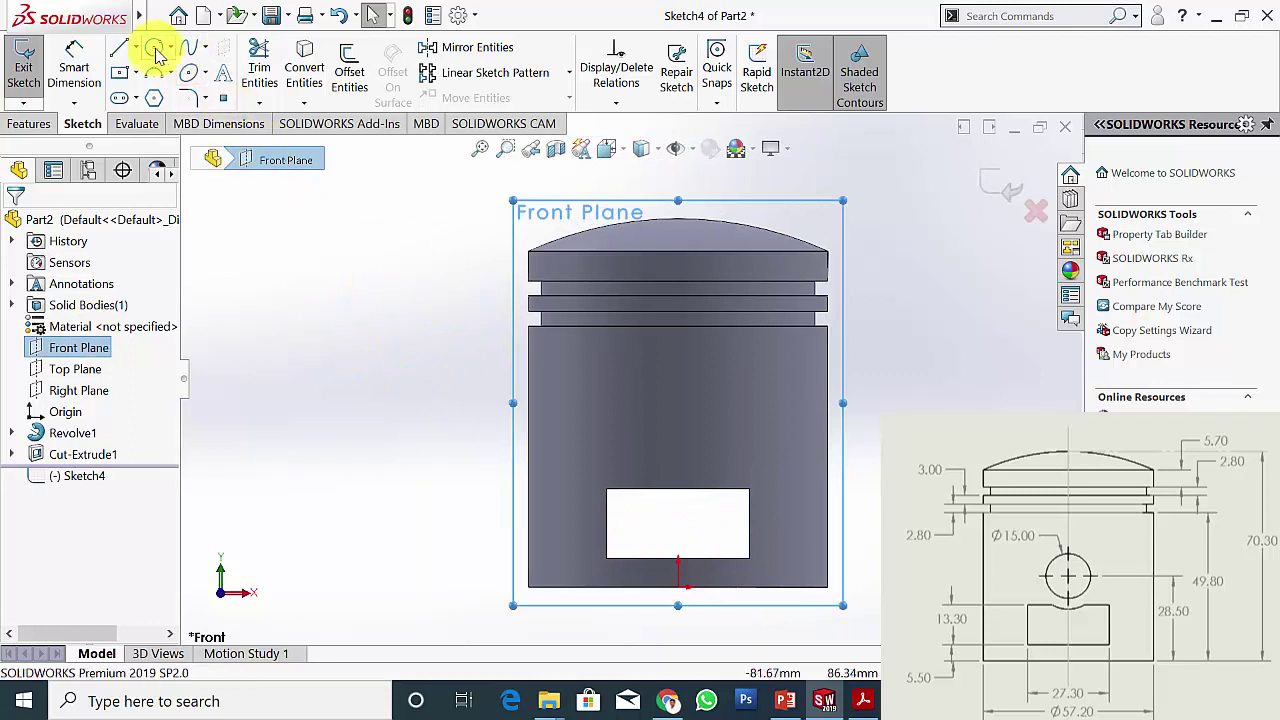
{"action": "key", "text": "c"}
{"action": "left_click", "coordinate": [679, 426]}
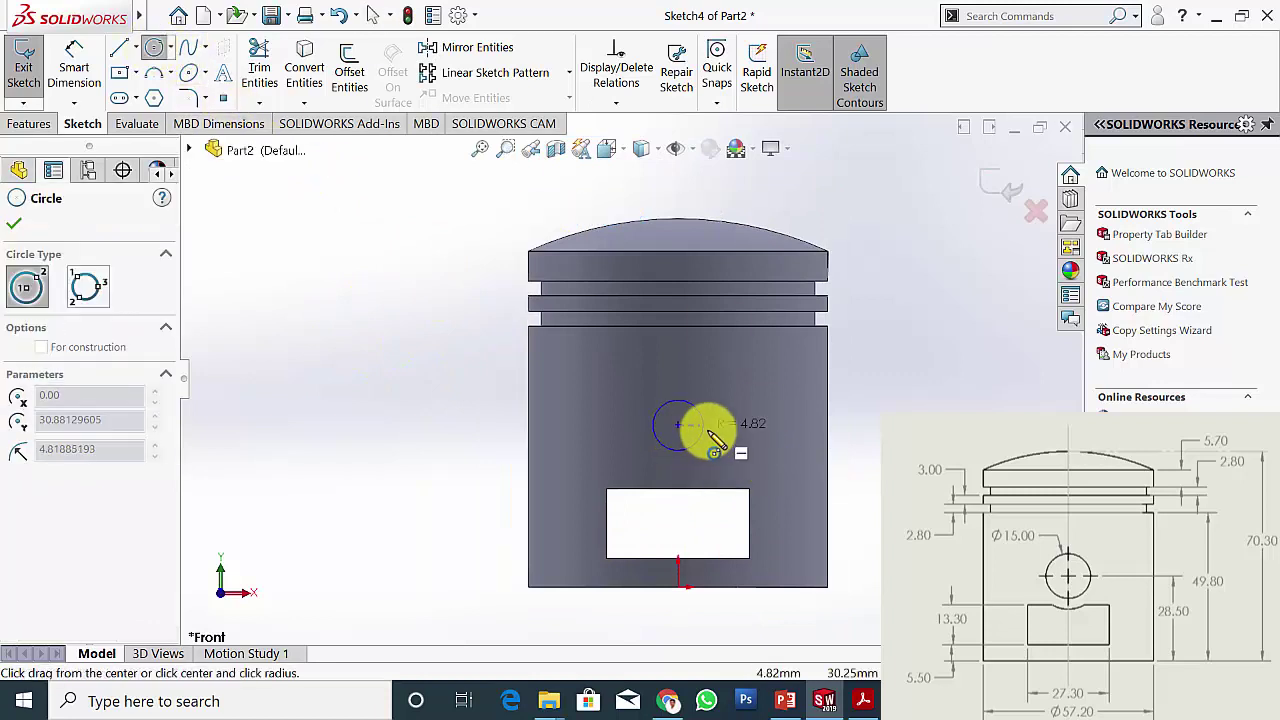
{"action": "left_click", "coordinate": [720, 437]}
{"action": "left_click", "coordinate": [17, 226]}
- Dimension the circle's diameter as 22.2 mm
{"action": "left_click", "coordinate": [66, 52]}
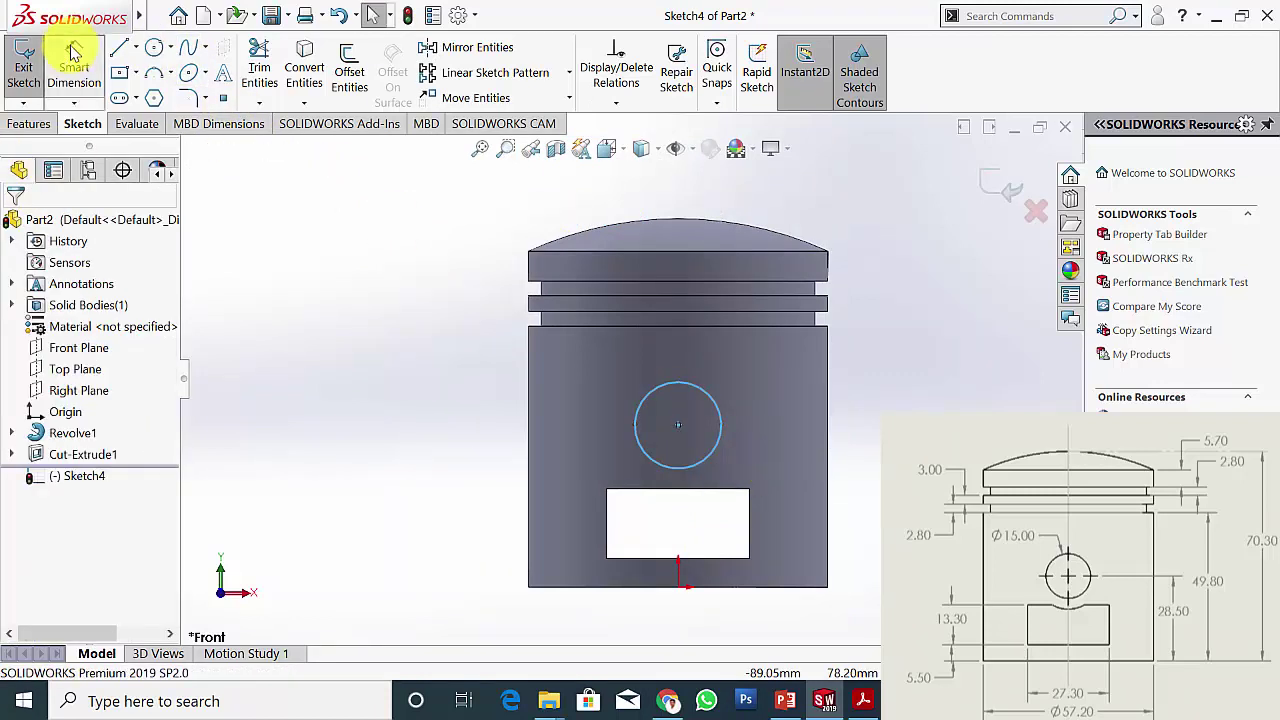
{"action": "left_click", "coordinate": [709, 399]}
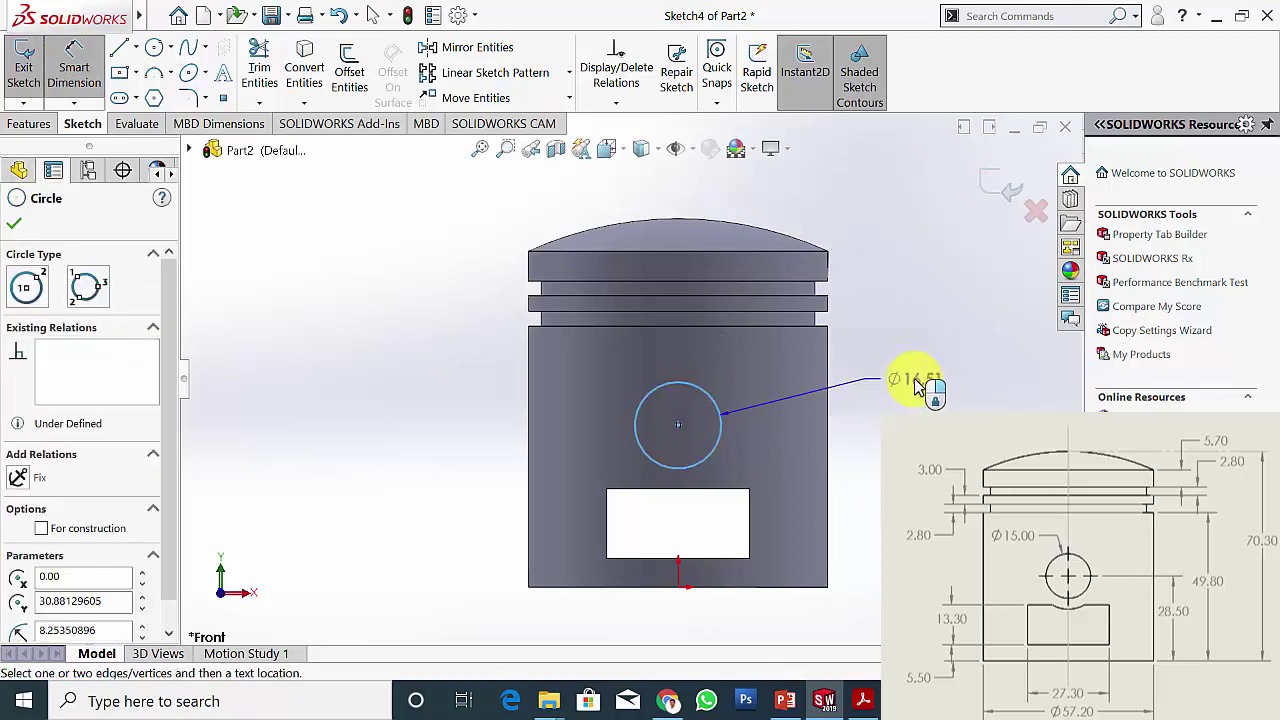
{"action": "left_click", "coordinate": [918, 377]}
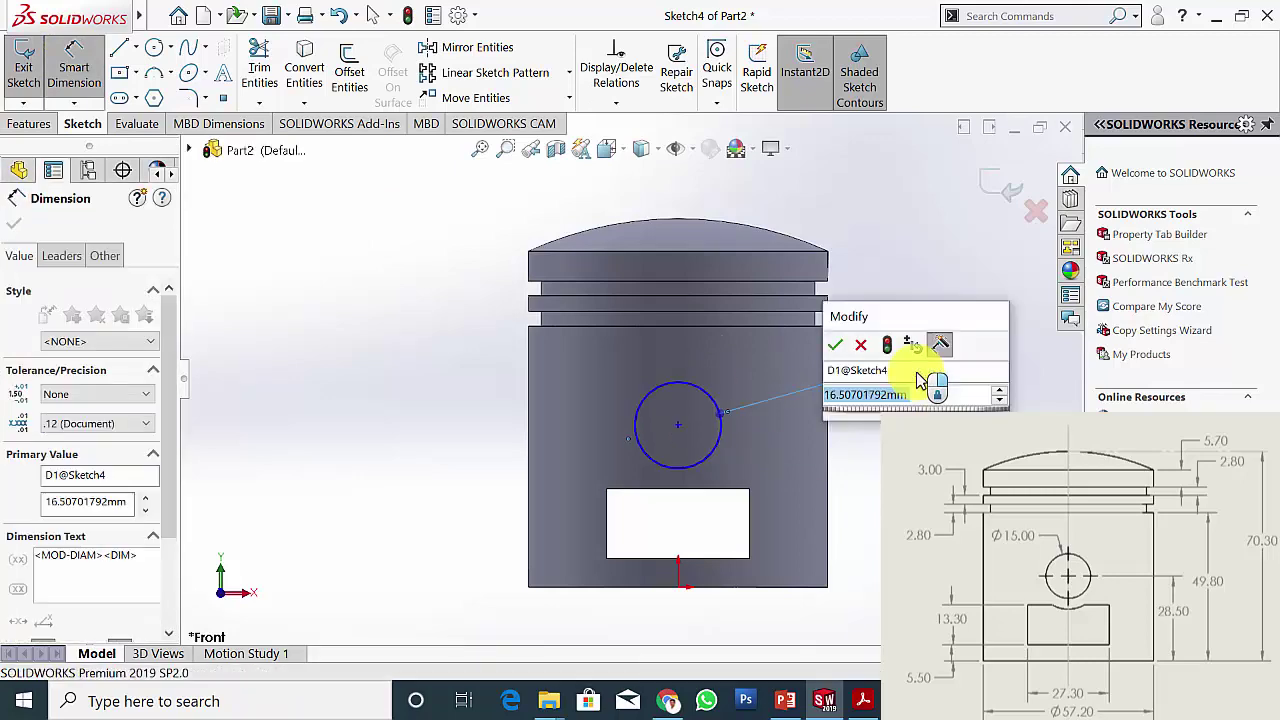
{"action": "type", "text": "22.2"}
{"action": "key", "text": "Return"}
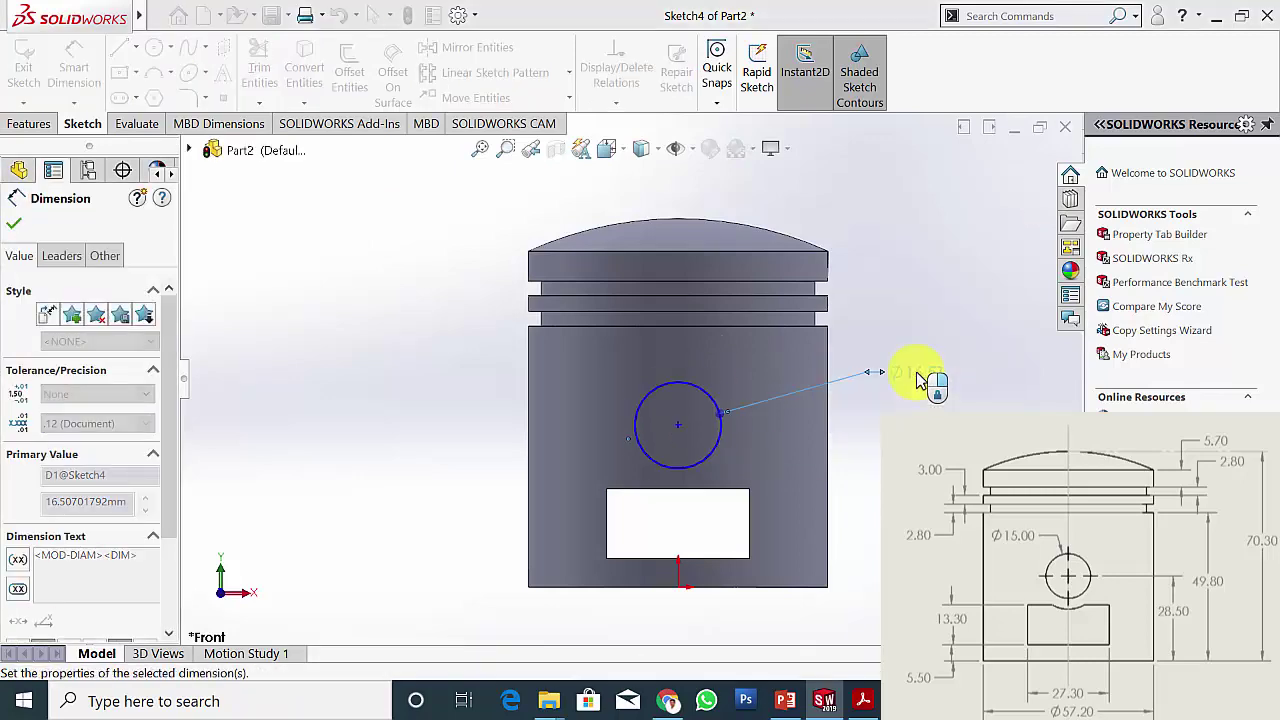
{"action": "left_click", "coordinate": [20, 227]}
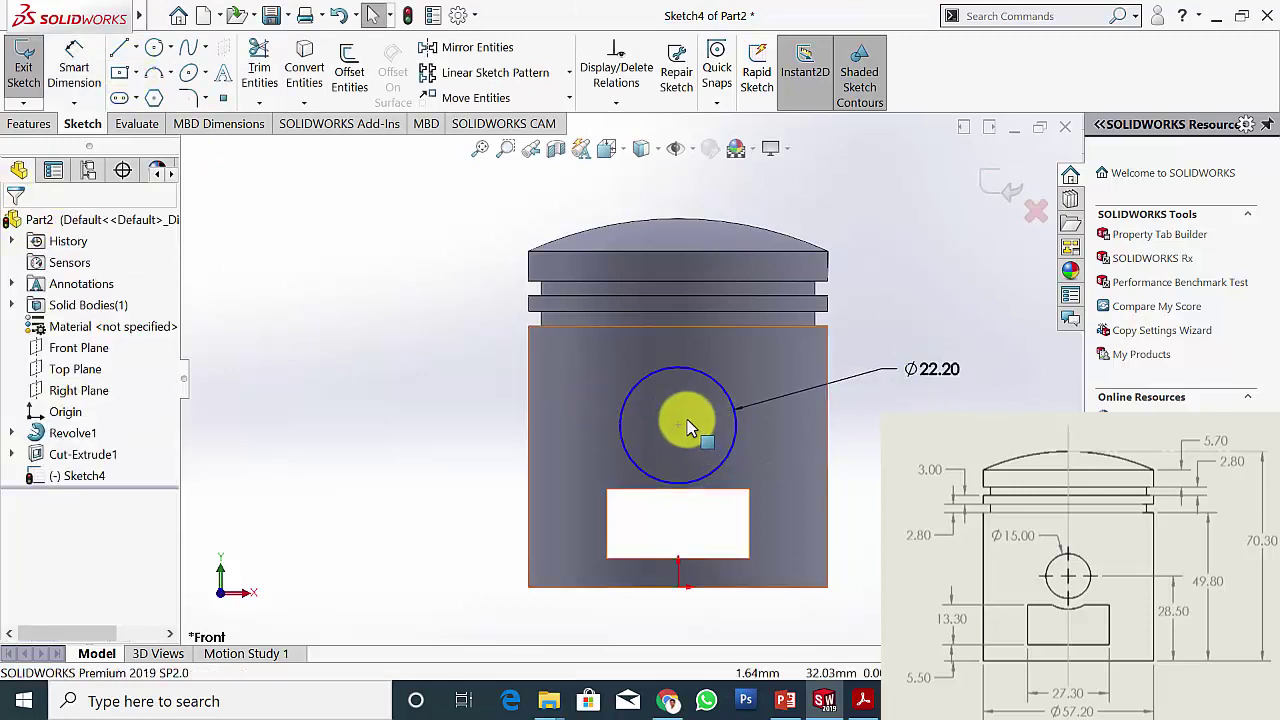
- Dimension the circle's center 28.5 mm above the bottom edge of the piston skirt
{"action": "left_click", "coordinate": [75, 70]}
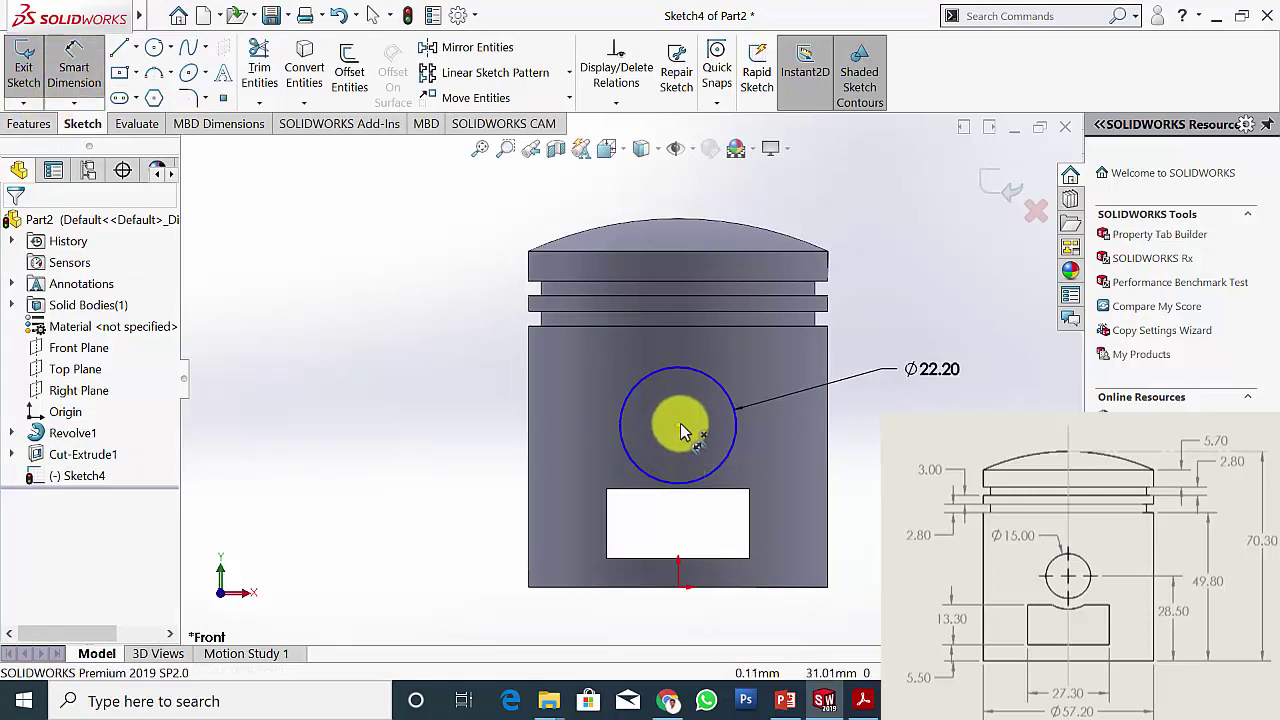
{"action": "left_click", "coordinate": [678, 425]}
{"action": "left_click", "coordinate": [752, 586]}
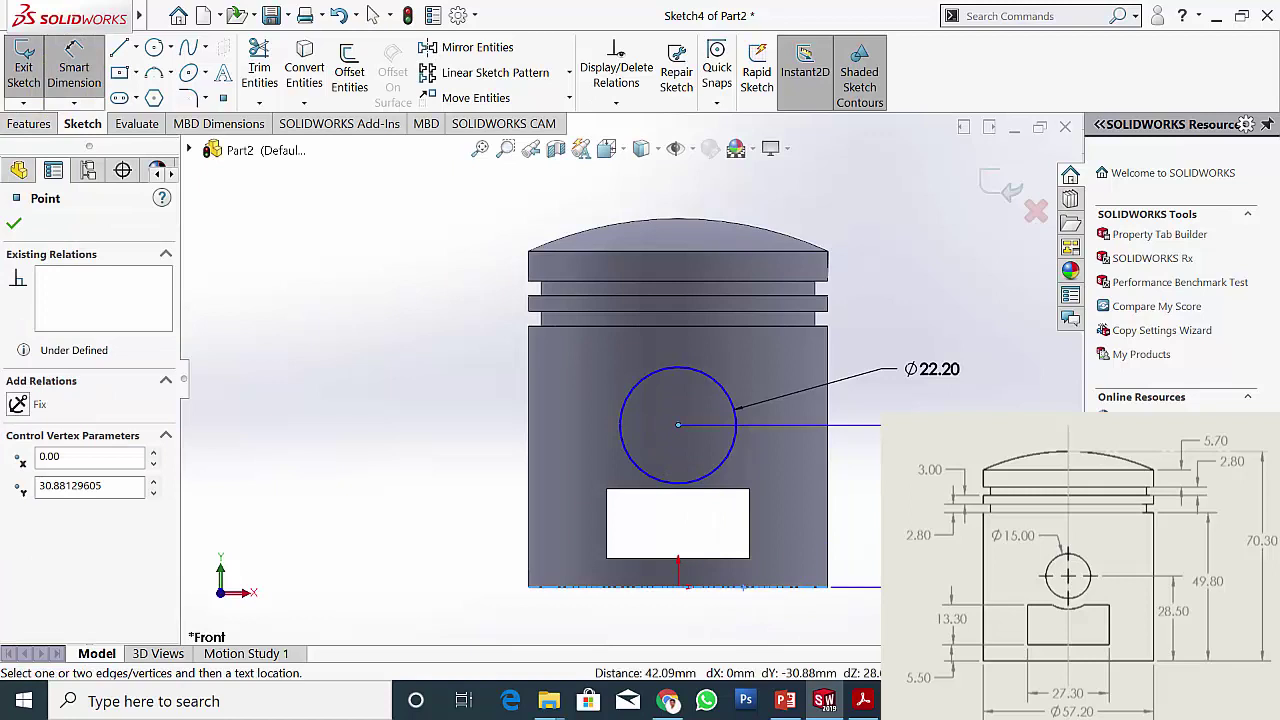
{"action": "left_click", "coordinate": [870, 470]}
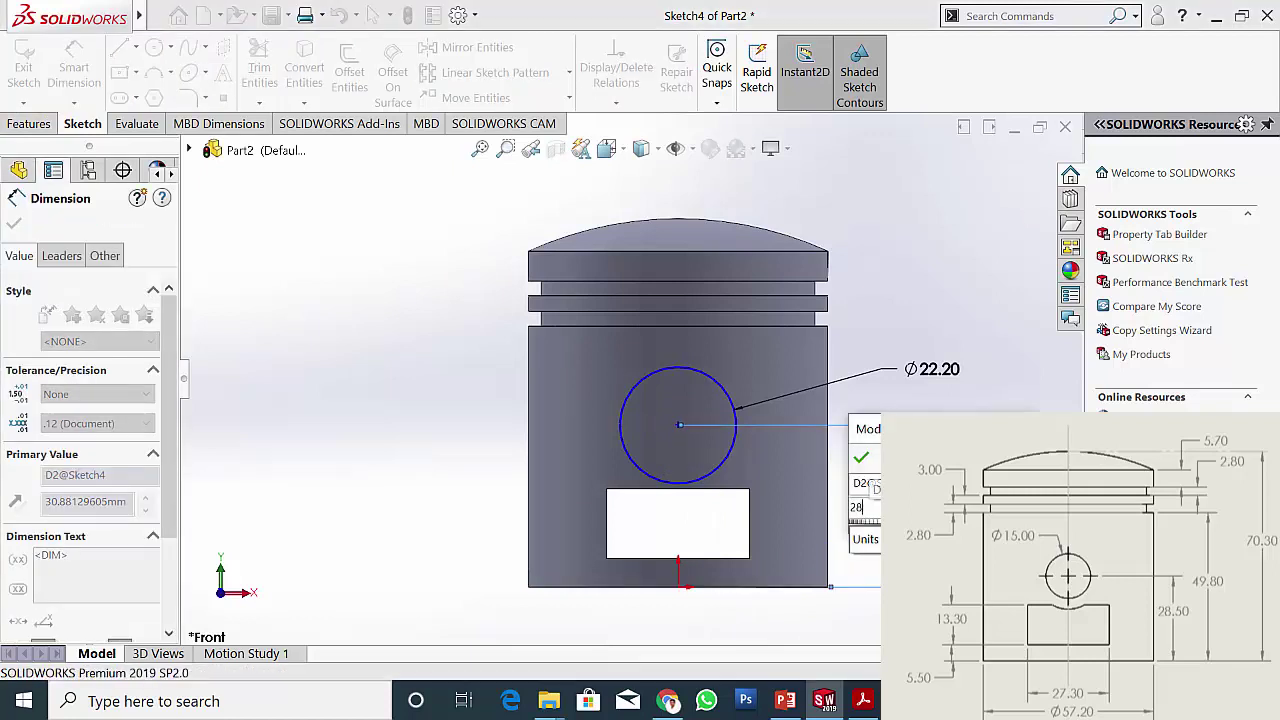
{"action": "key", "text": "Return"}
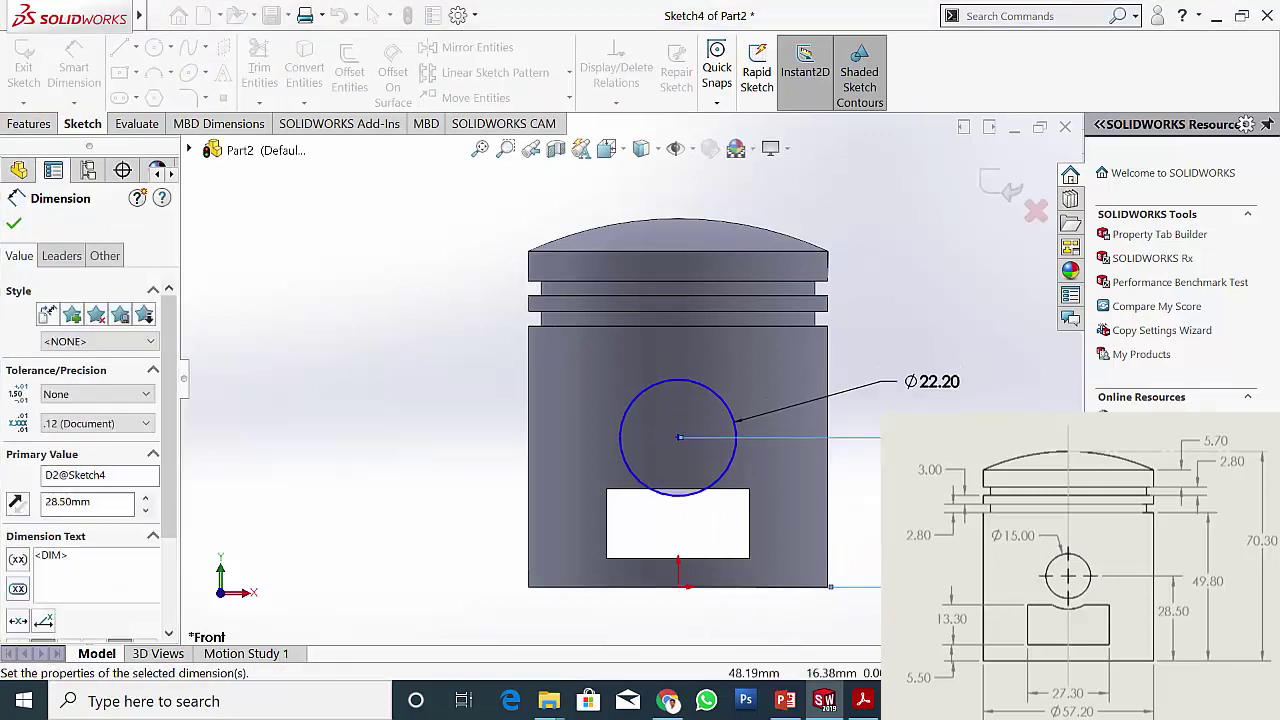
{"action": "left_click", "coordinate": [16, 226]}
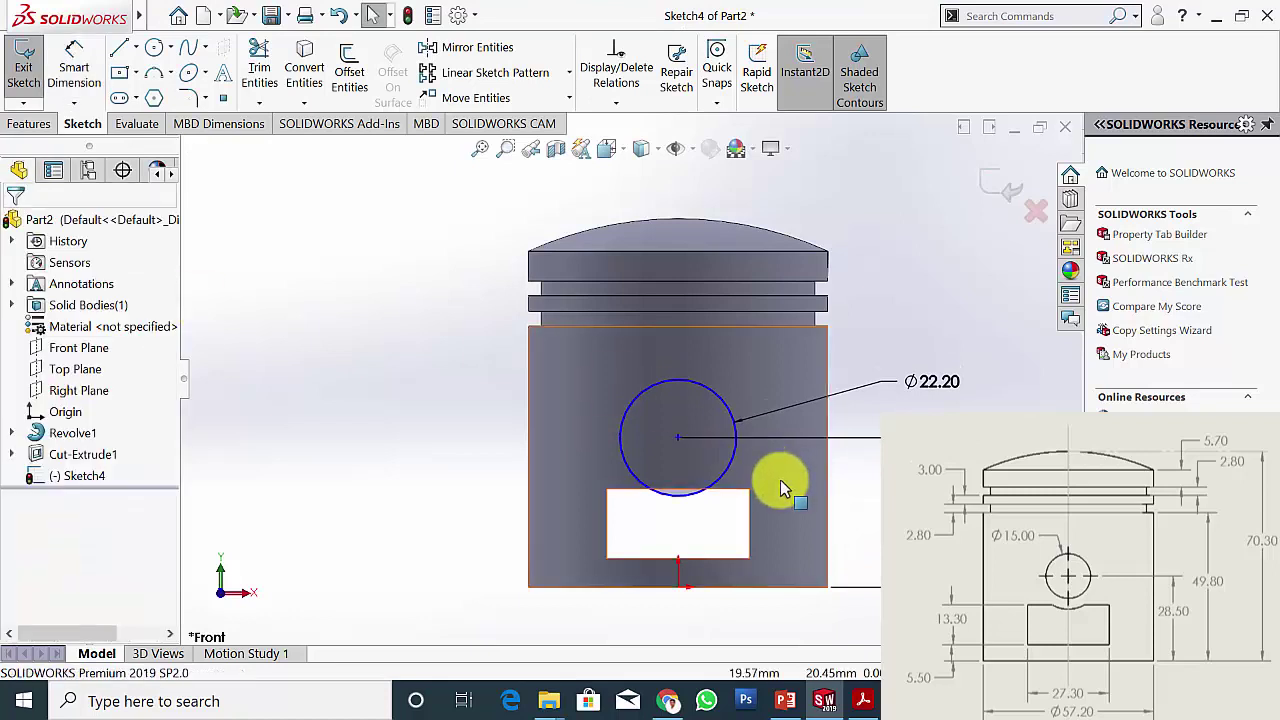
- Add a Vertical relation between the 22.2 mm circle's center and the origin
{"action": "left_click", "coordinate": [678, 588]}
{"action": "left_click", "coordinate": [680, 597]}
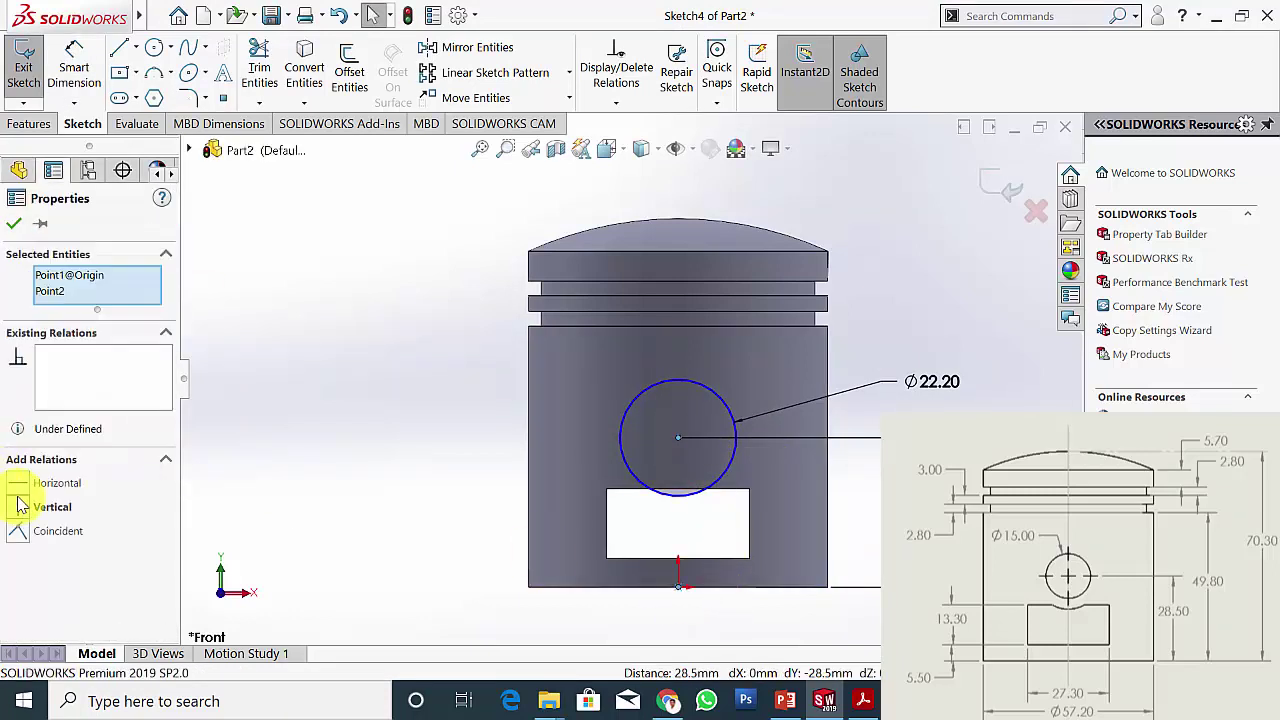
{"action": "left_click", "coordinate": [40, 507]}
{"action": "left_click", "coordinate": [14, 226]}
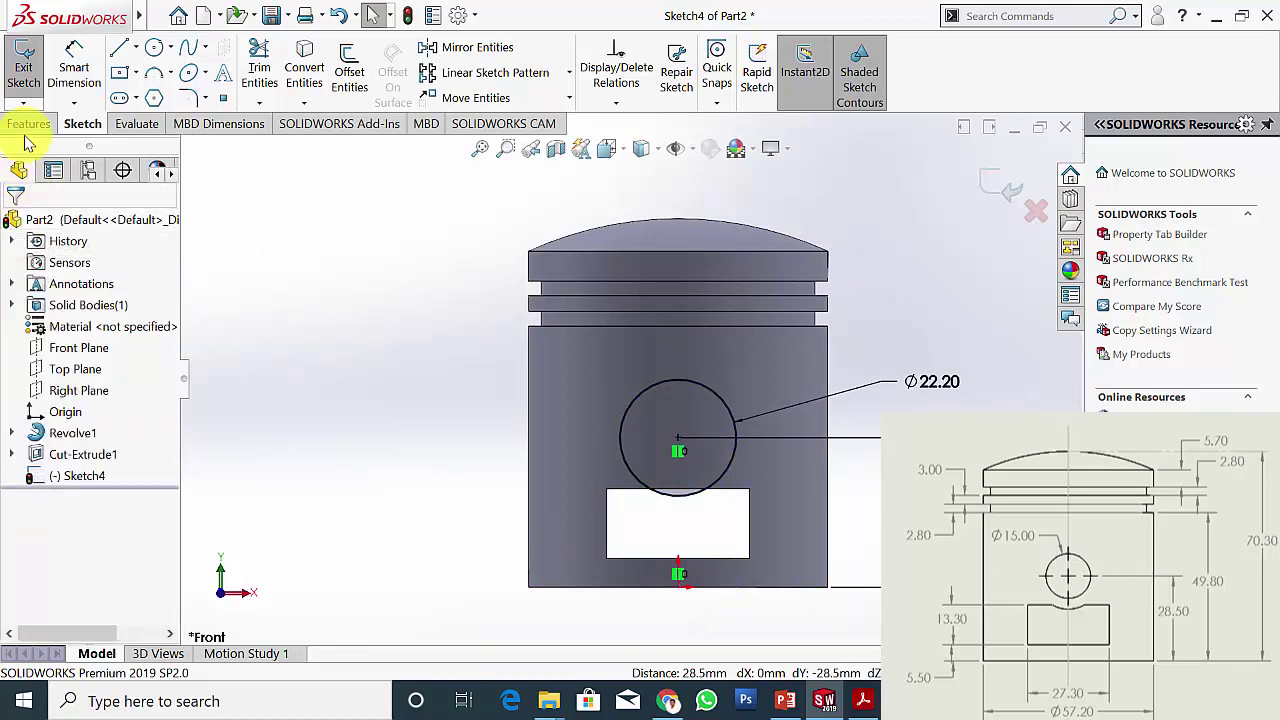
- Set up an Extruded Boss of the circle with Direction 1 Up To Surface, ending at the outer skirt face
{"action": "left_click", "coordinate": [29, 123]}
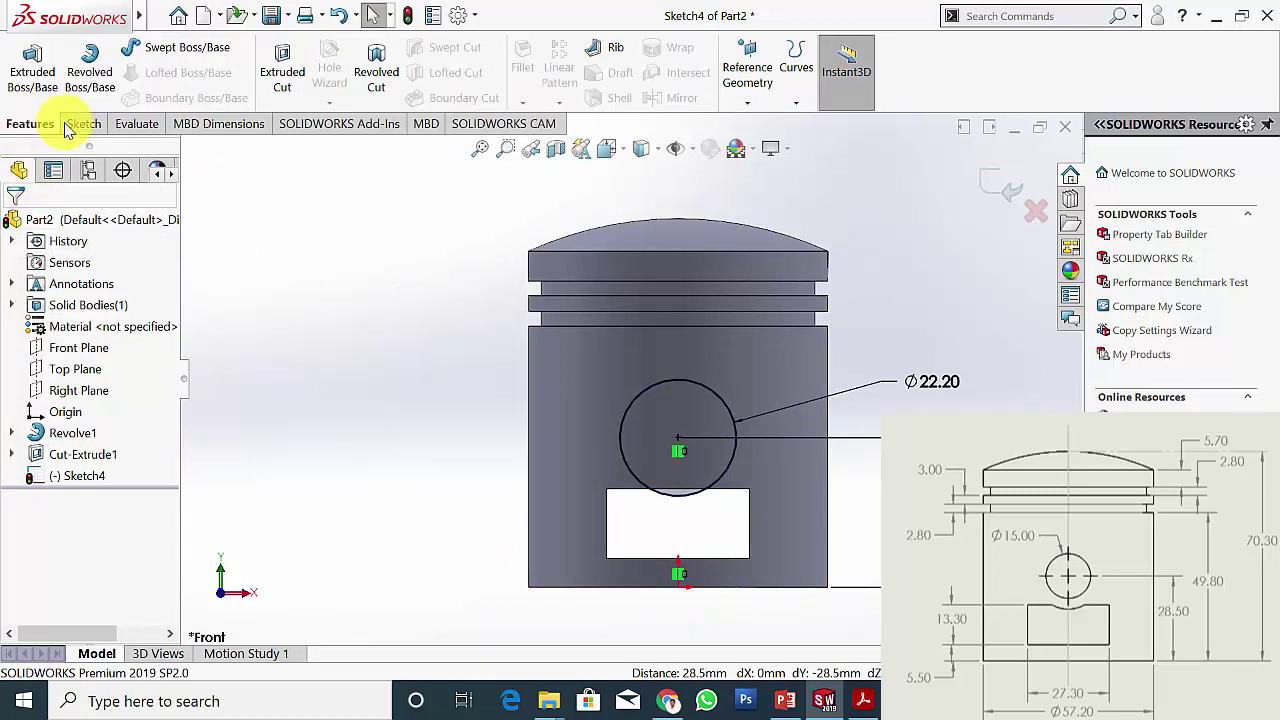
{"action": "left_click", "coordinate": [32, 70]}
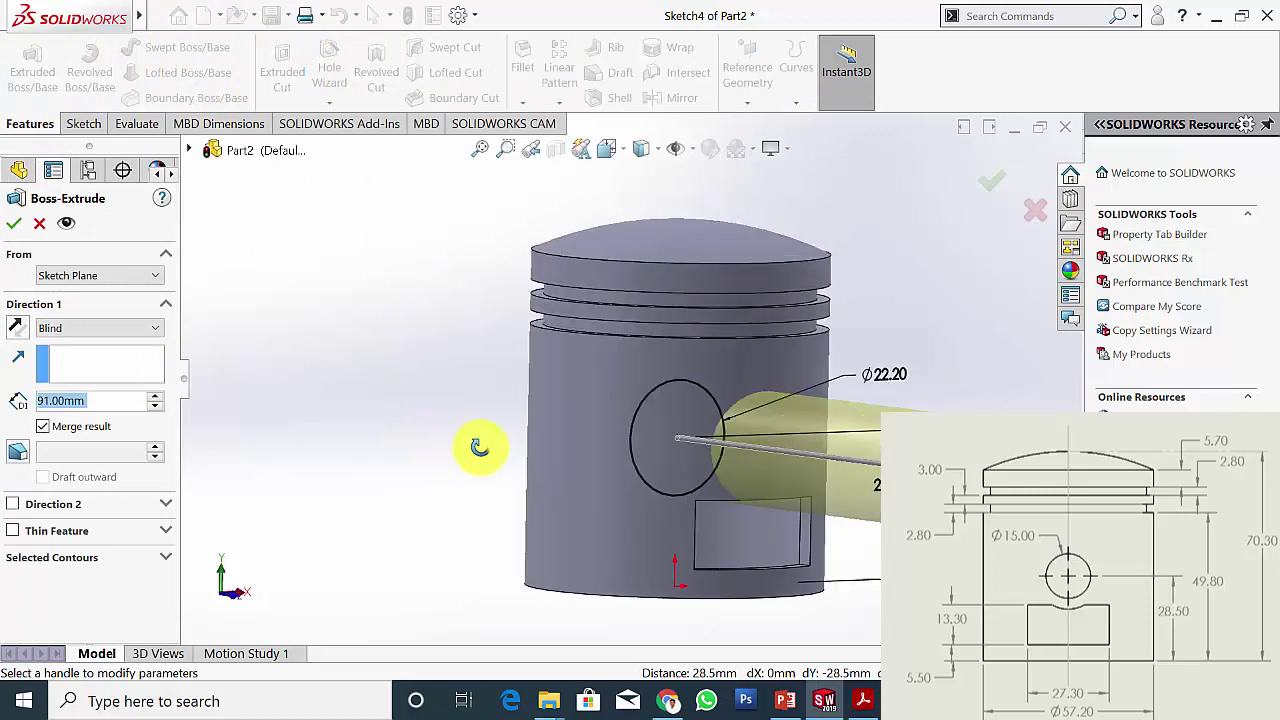
{"action": "left_click", "coordinate": [148, 337]}
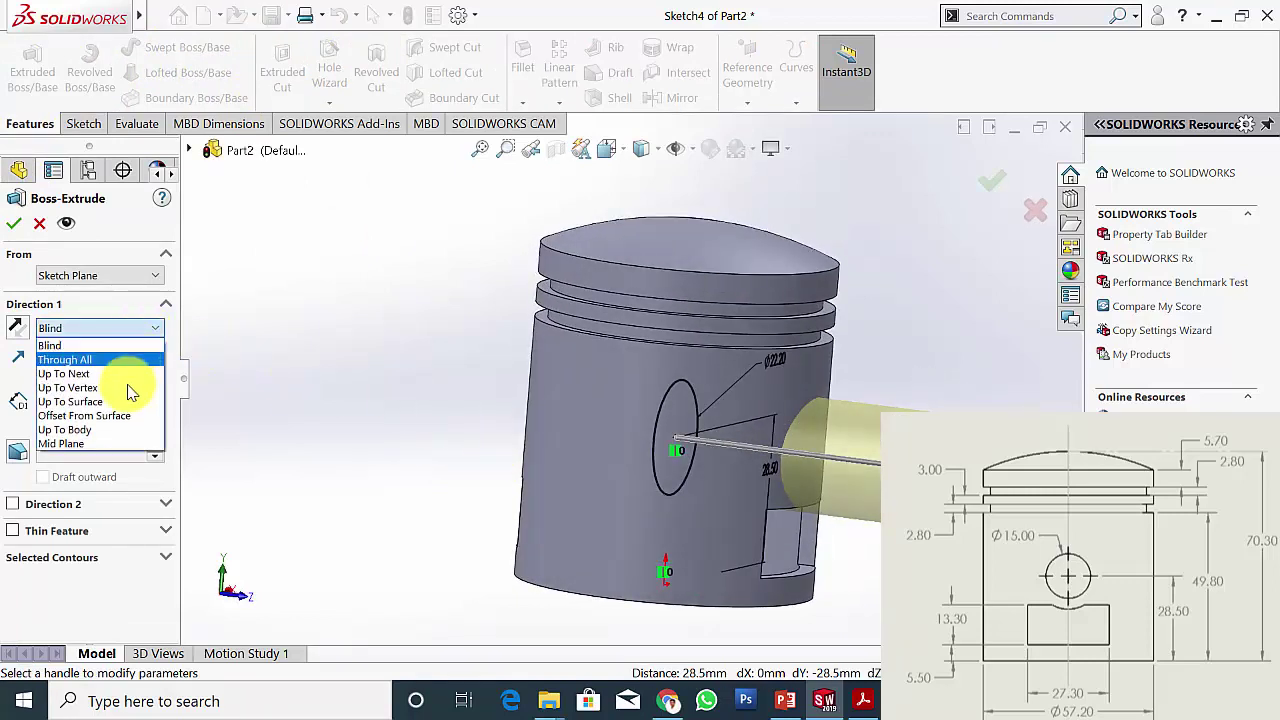
{"action": "left_click", "coordinate": [75, 400]}
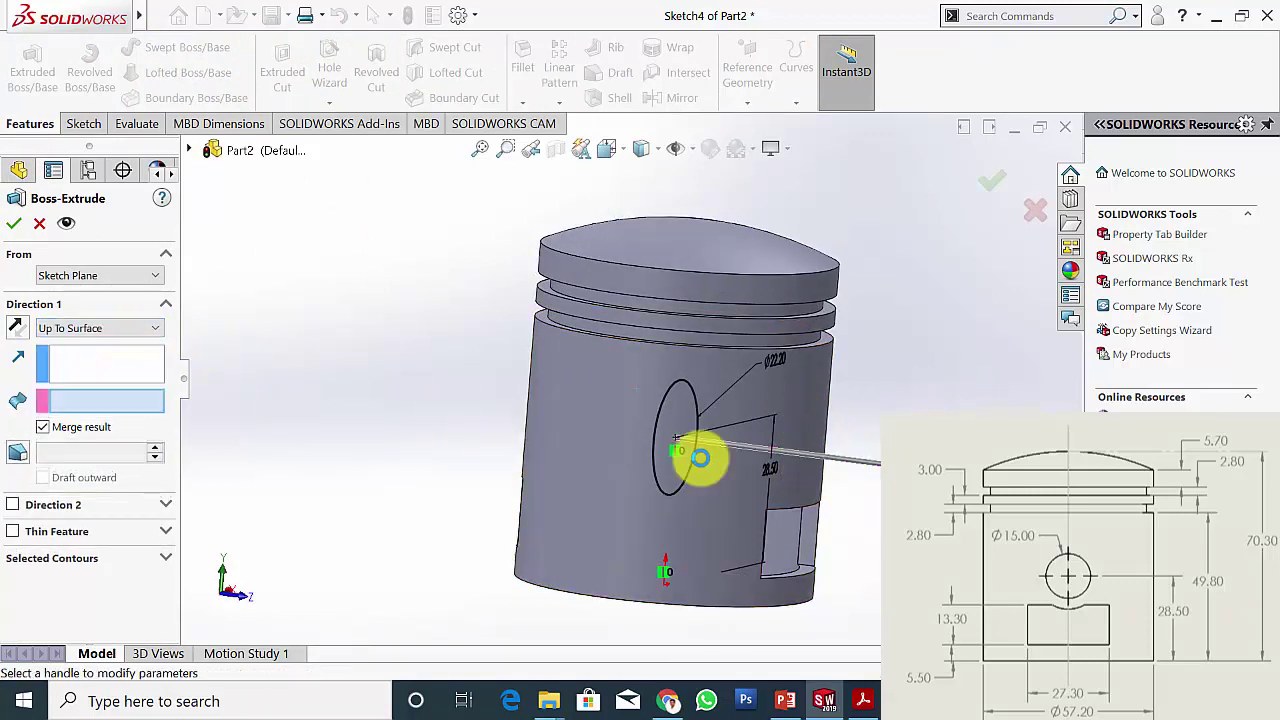
{"action": "left_click", "coordinate": [694, 451]}
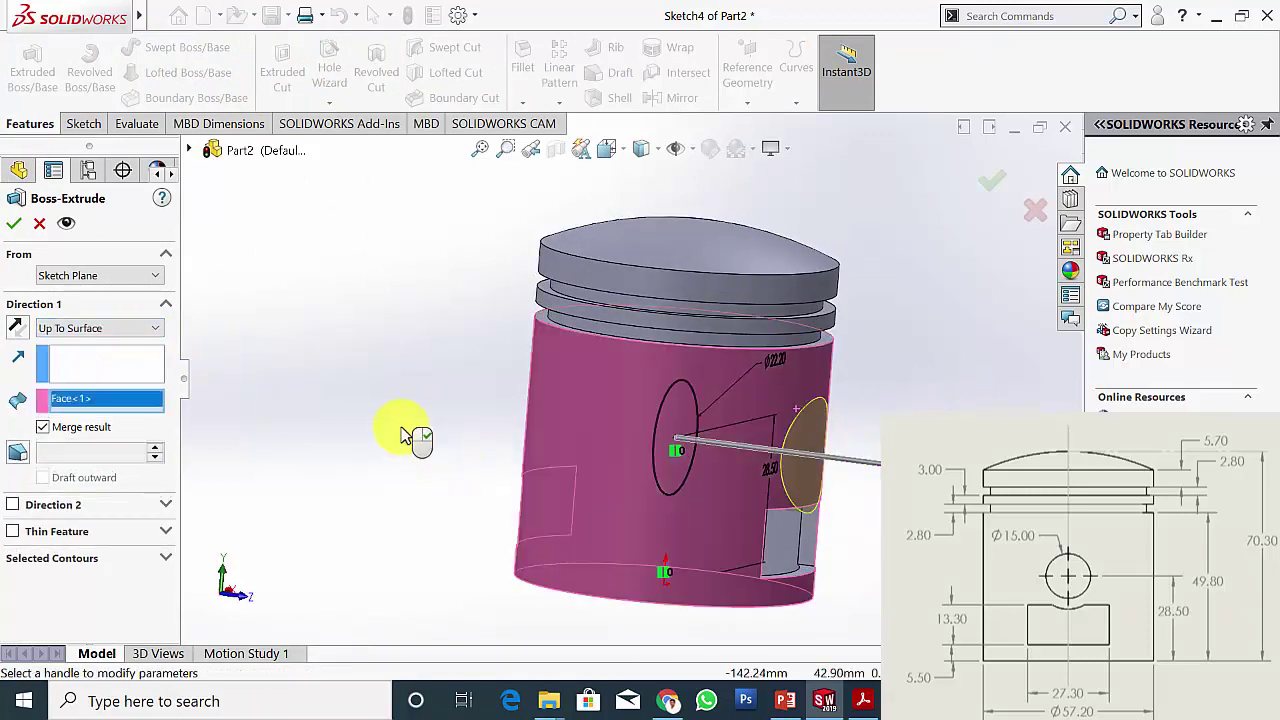
- Enable Direction 2 of the boss extrude, also Up To Surface to the outer skirt face, and create the boss
{"action": "left_click", "coordinate": [12, 505]}
{"action": "left_click", "coordinate": [120, 526]}
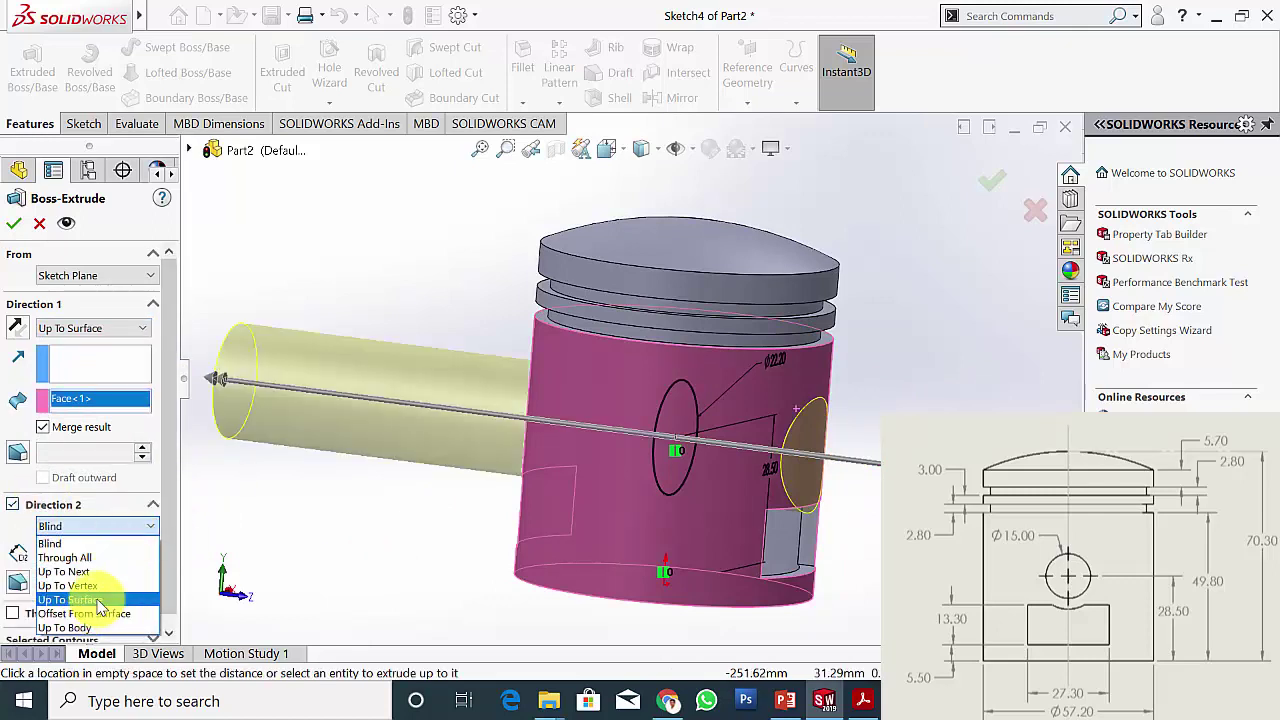
{"action": "left_click", "coordinate": [100, 600]}
{"action": "middle_click_drag", "start_coordinate": [314, 551], "coordinate": [430, 500]}
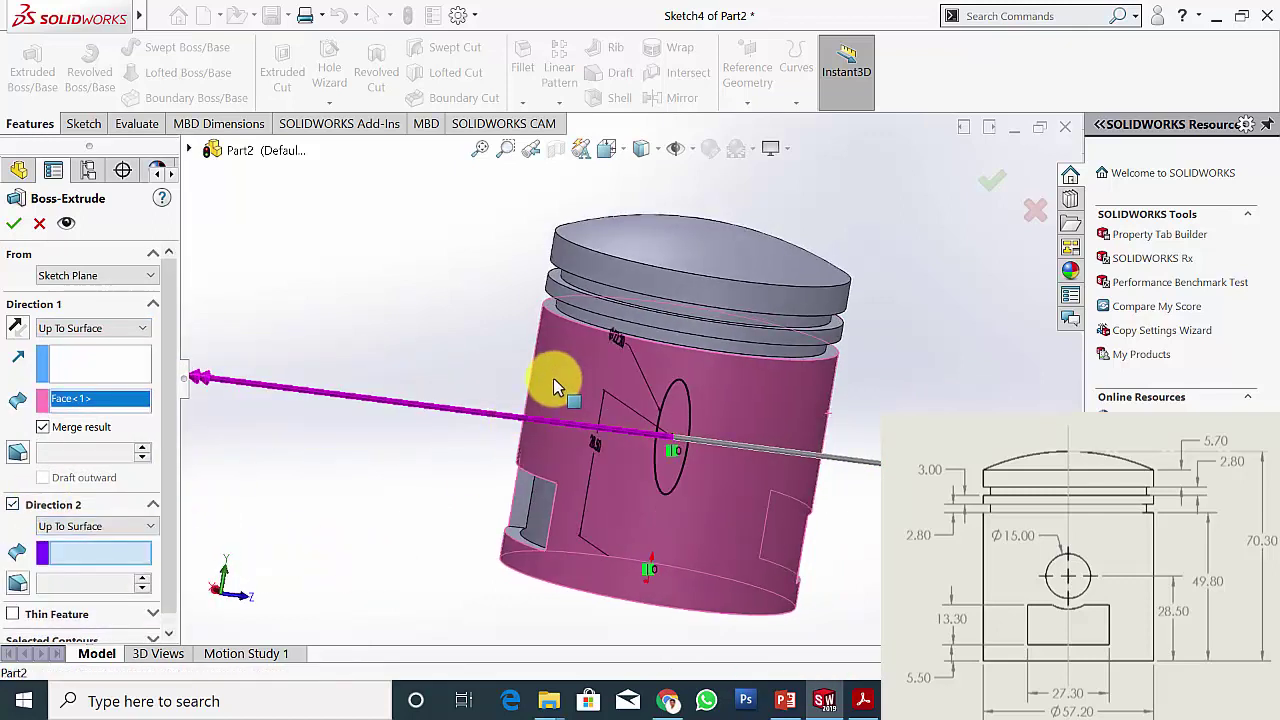
{"action": "left_click", "coordinate": [553, 378]}
{"action": "left_click", "coordinate": [17, 228]}
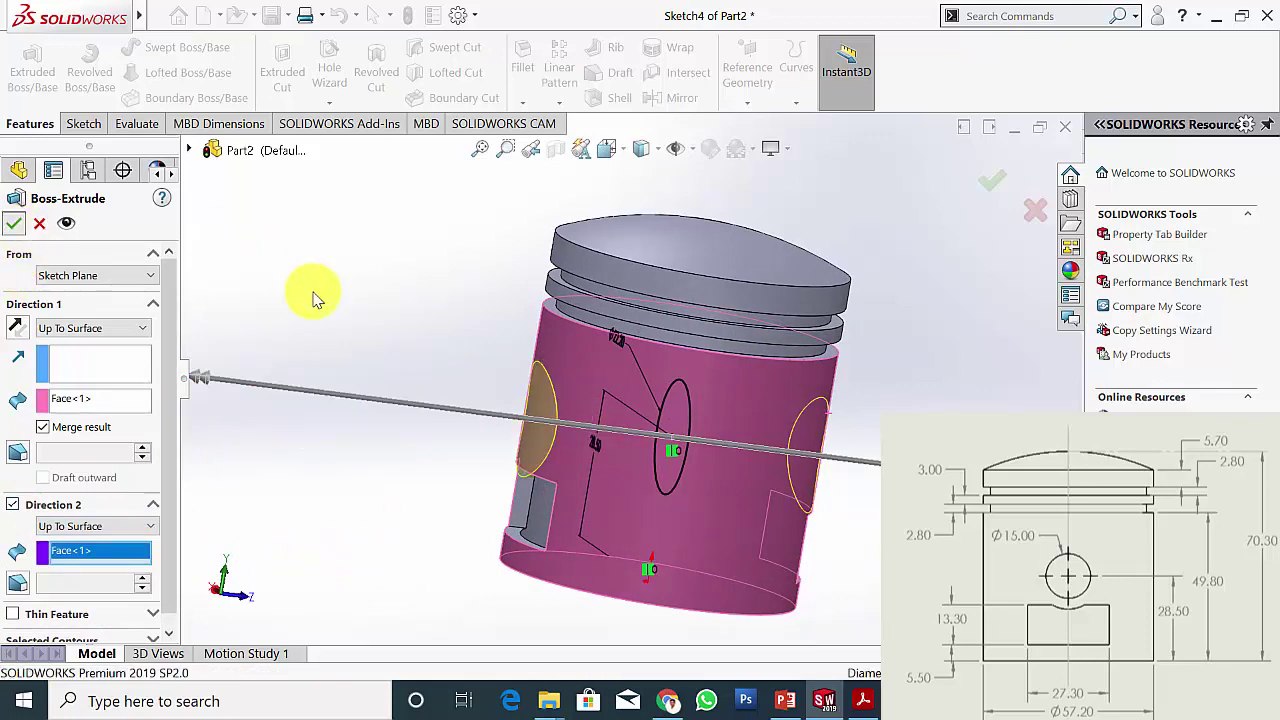
- Sketch a circle about 9 mm in diameter on the Front Plane, just above the skirt window, for the pin hole
{"action": "middle_click_drag", "start_coordinate": [343, 409], "coordinate": [265, 433]}
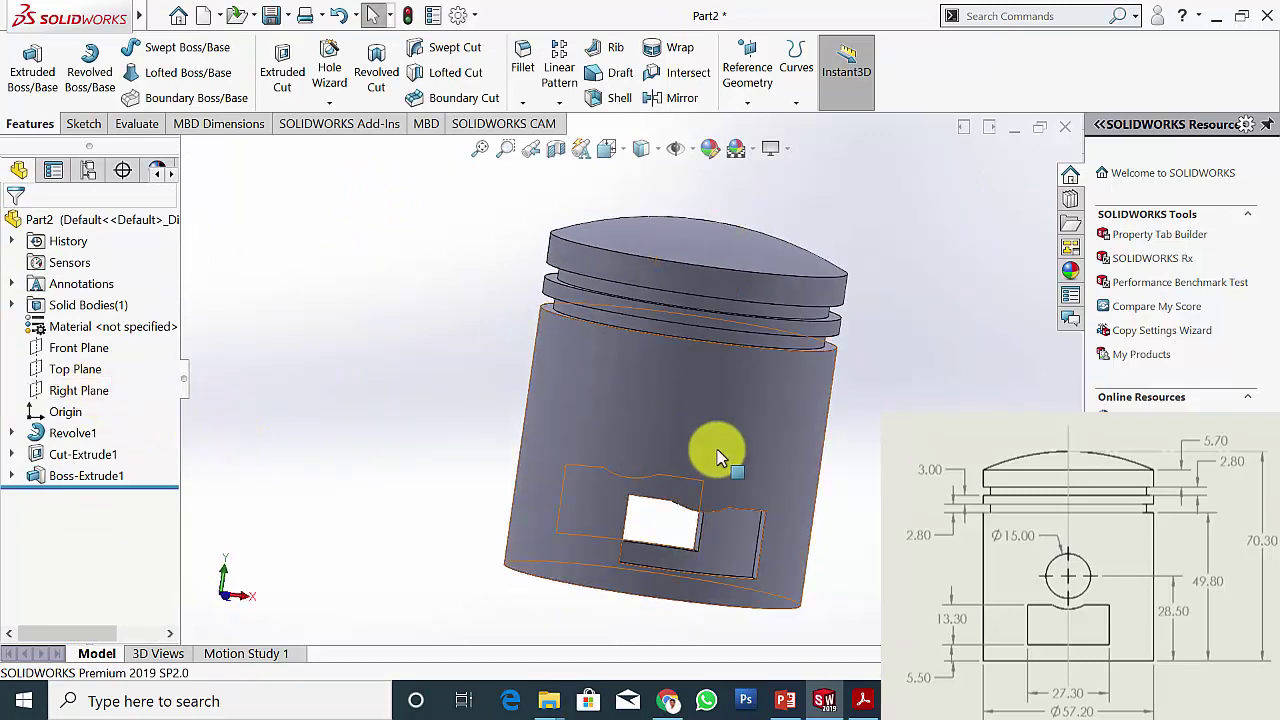
{"action": "left_click", "coordinate": [85, 346]}
{"action": "left_click", "coordinate": [92, 318]}
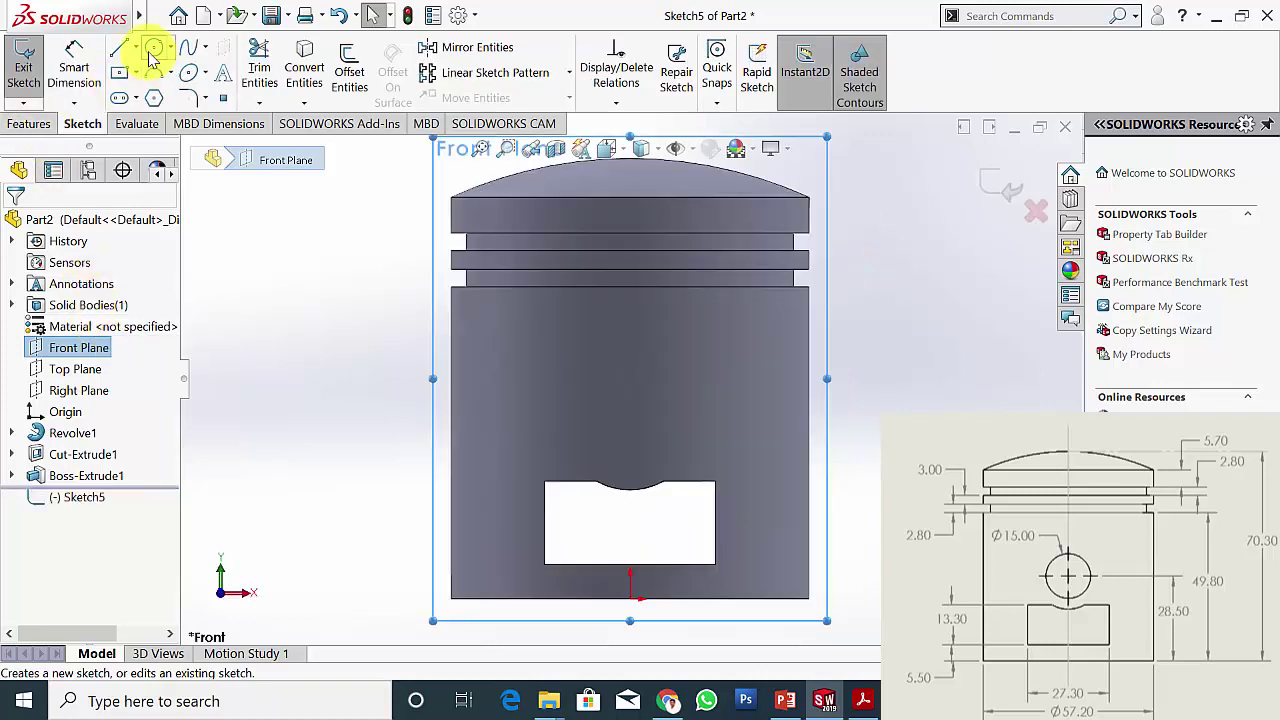
{"action": "left_click", "coordinate": [153, 48]}
{"action": "left_click", "coordinate": [629, 443]}
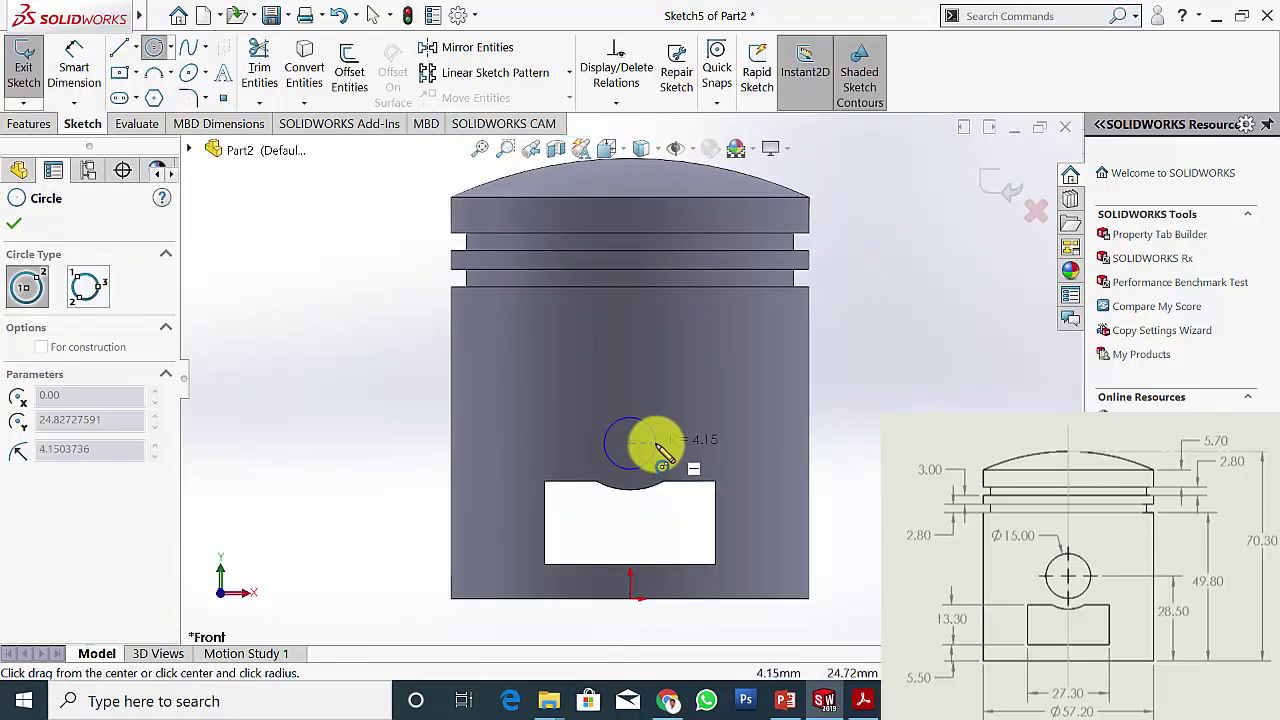
{"action": "left_click", "coordinate": [657, 443]}
{"action": "left_click", "coordinate": [14, 224]}
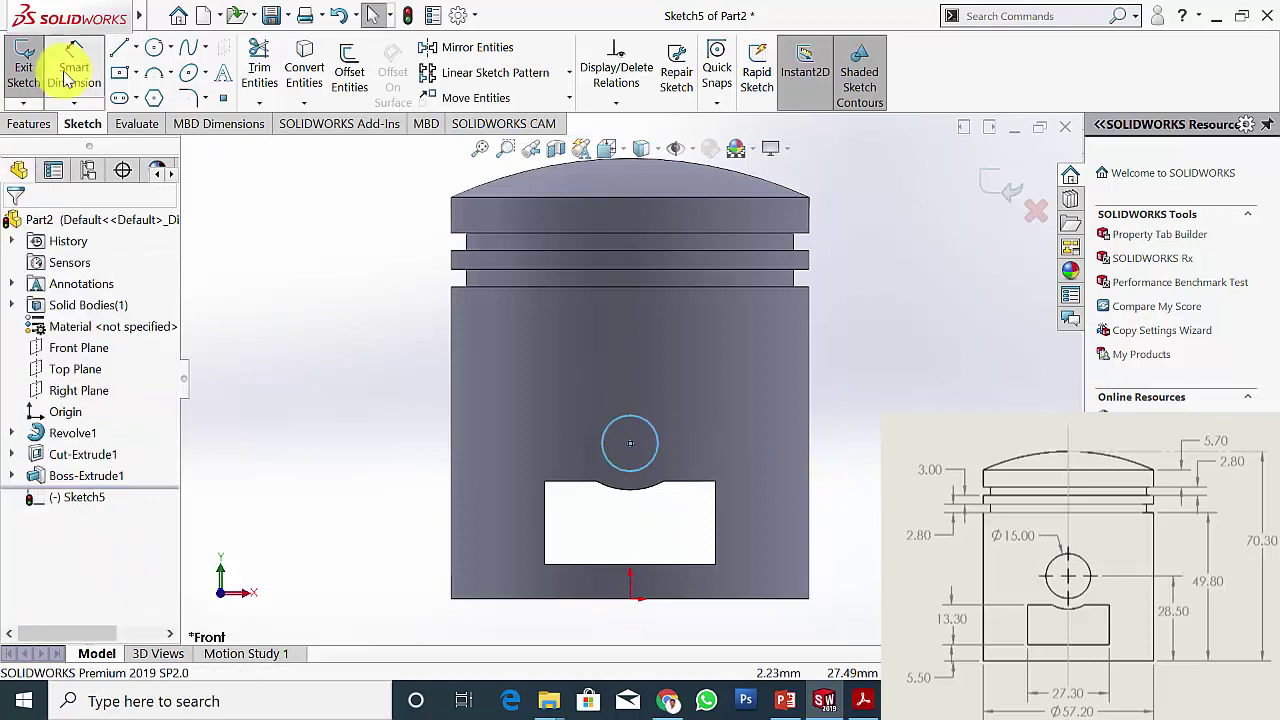
- Dimension the pin hole circle's diameter as 15 mm
{"action": "left_click", "coordinate": [68, 78]}
{"action": "left_click", "coordinate": [652, 428]}
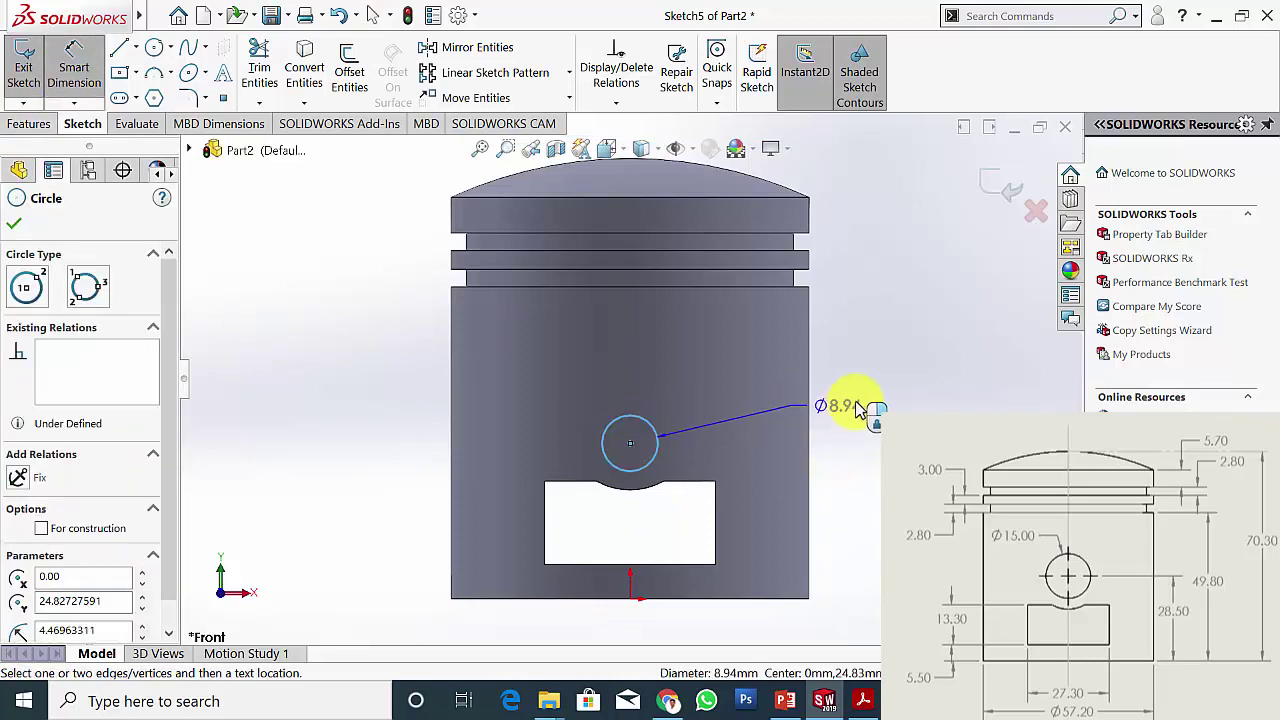
{"action": "left_click", "coordinate": [864, 409]}
{"action": "type", "text": "15"}
{"action": "key", "text": "Return"}
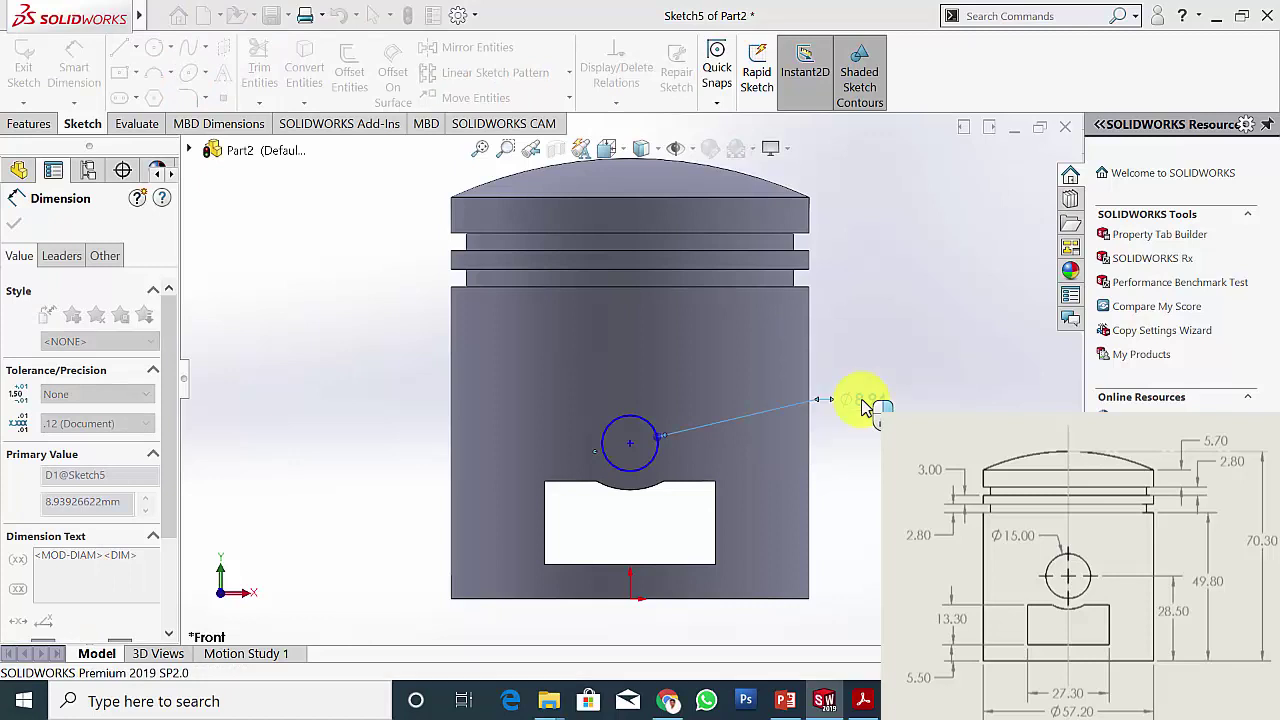
- Dimension the pin hole circle's center 28.5 mm above the skirt's bottom edge
{"action": "left_click", "coordinate": [631, 446]}
{"action": "left_click", "coordinate": [643, 599]}
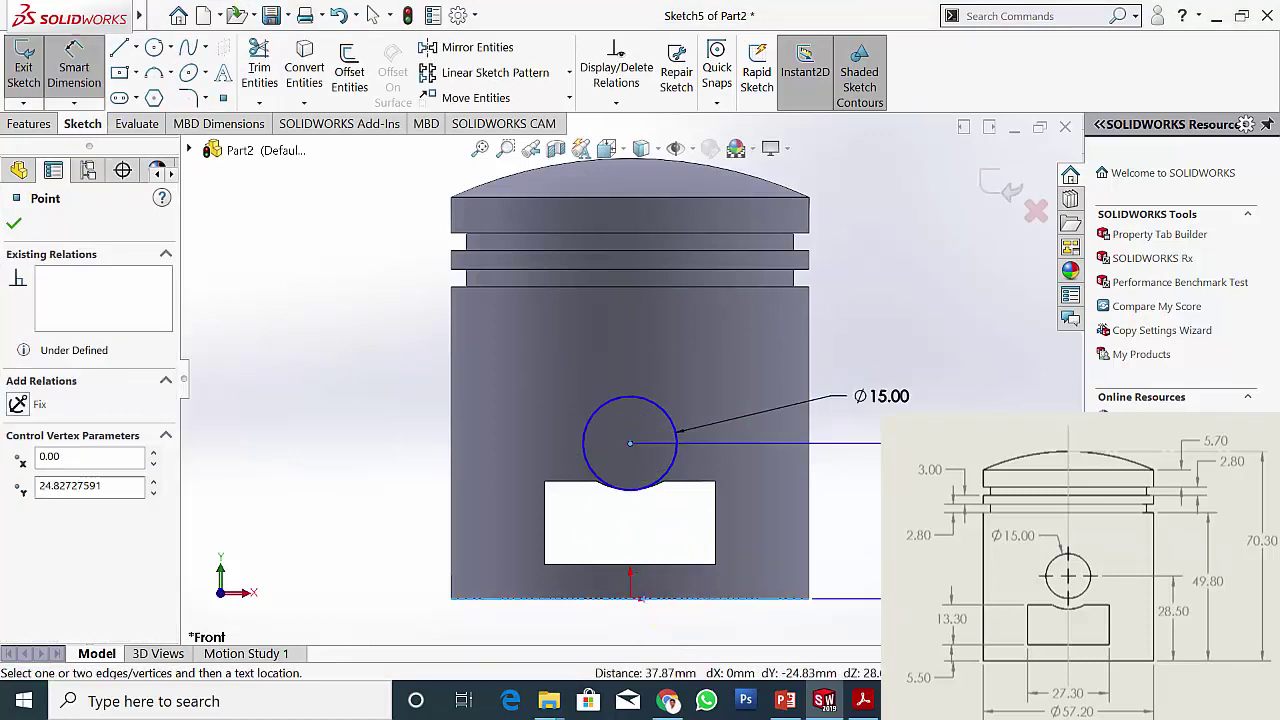
{"action": "left_click", "coordinate": [878, 496]}
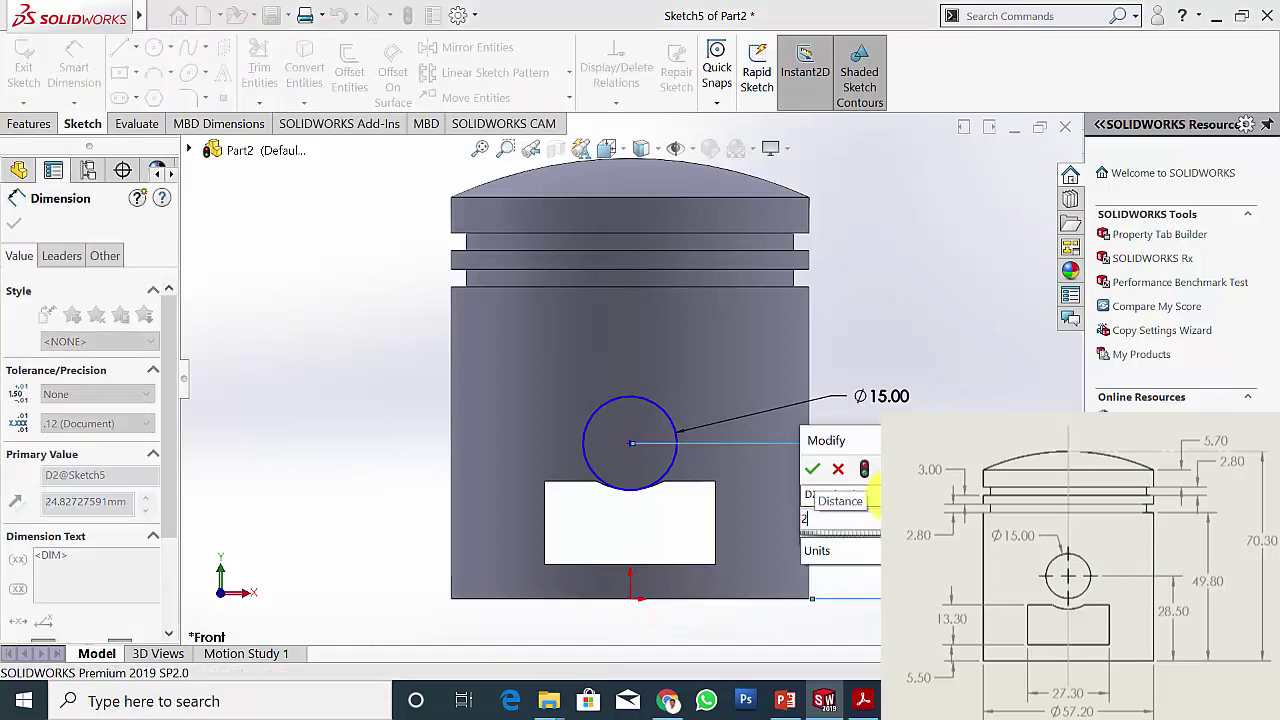
{"action": "key", "text": "Return"}
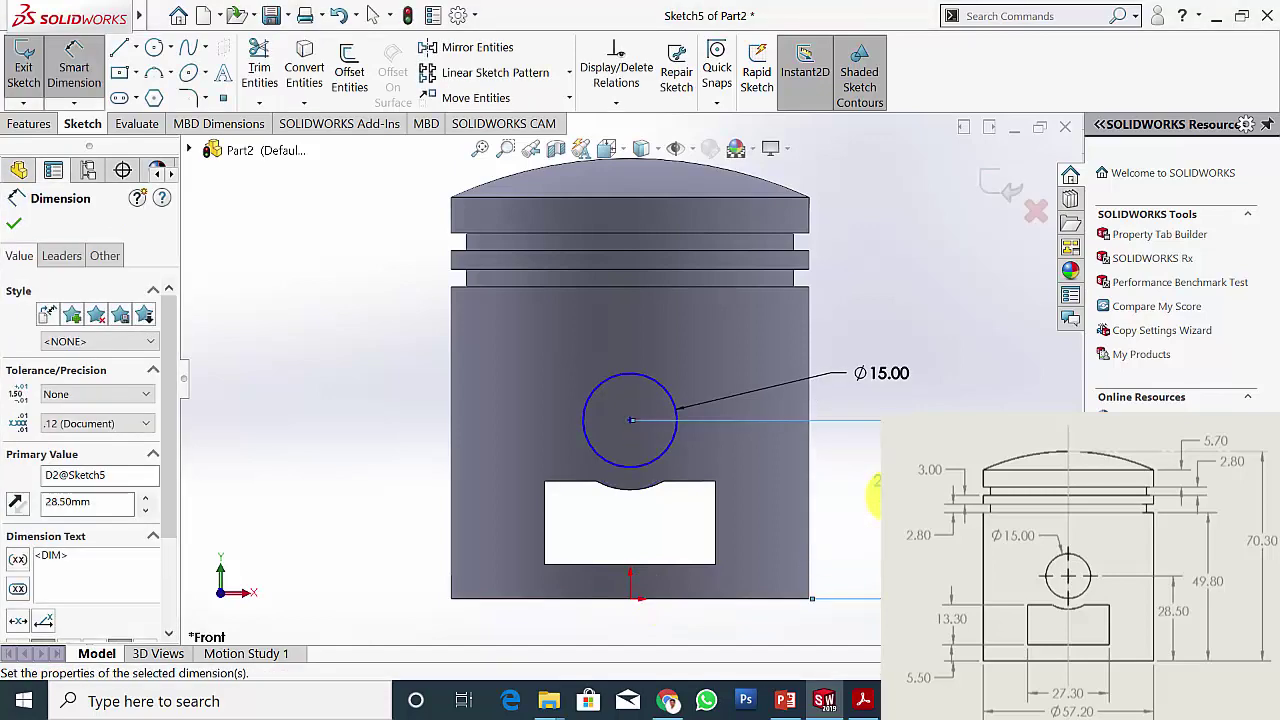
{"action": "left_click", "coordinate": [16, 226]}
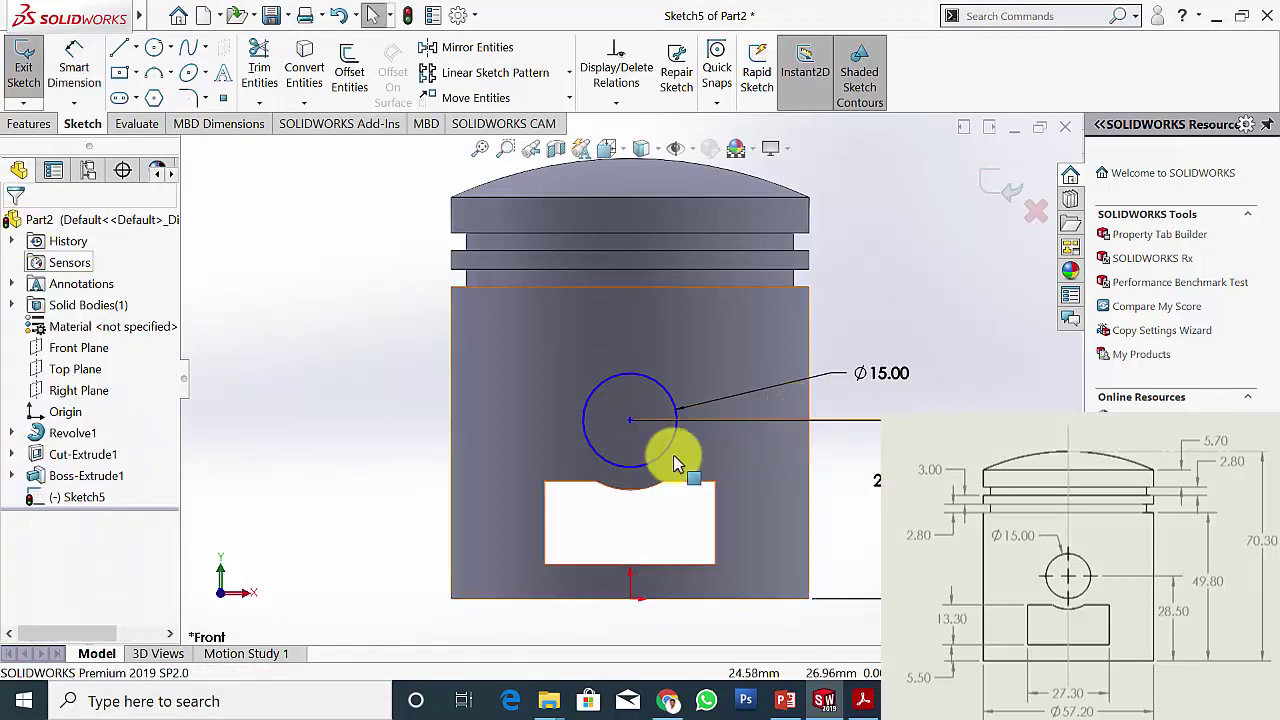
- Add a Vertical relation between the pin hole circle's center and the origin
{"action": "left_click", "coordinate": [630, 420]}
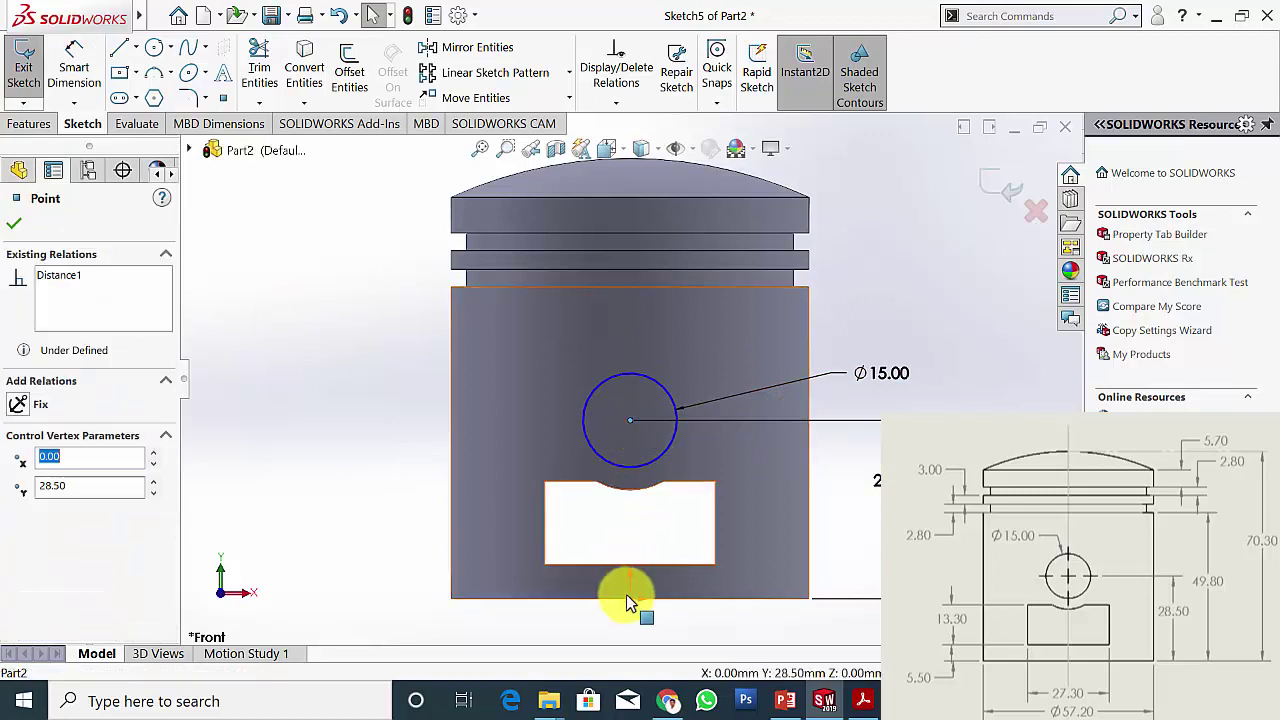
{"action": "left_click", "coordinate": [630, 600], "text": "ctrl"}
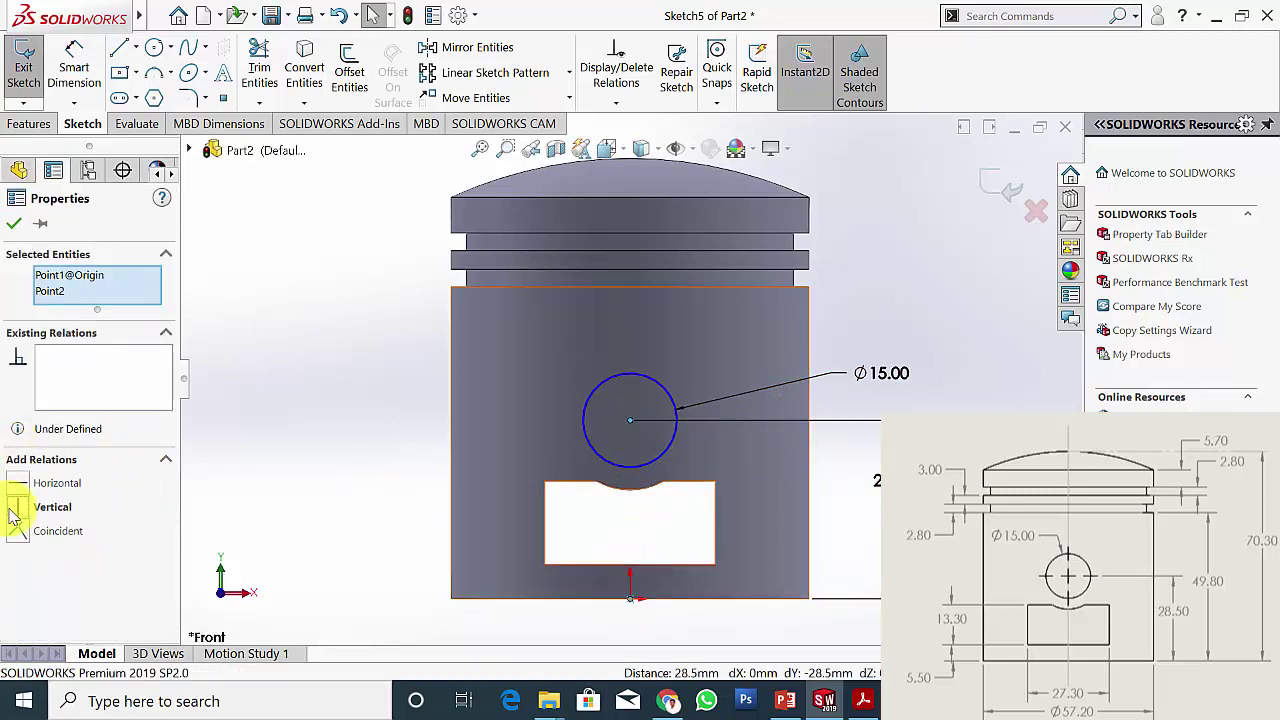
{"action": "left_click", "coordinate": [17, 507]}
{"action": "left_click", "coordinate": [14, 227]}
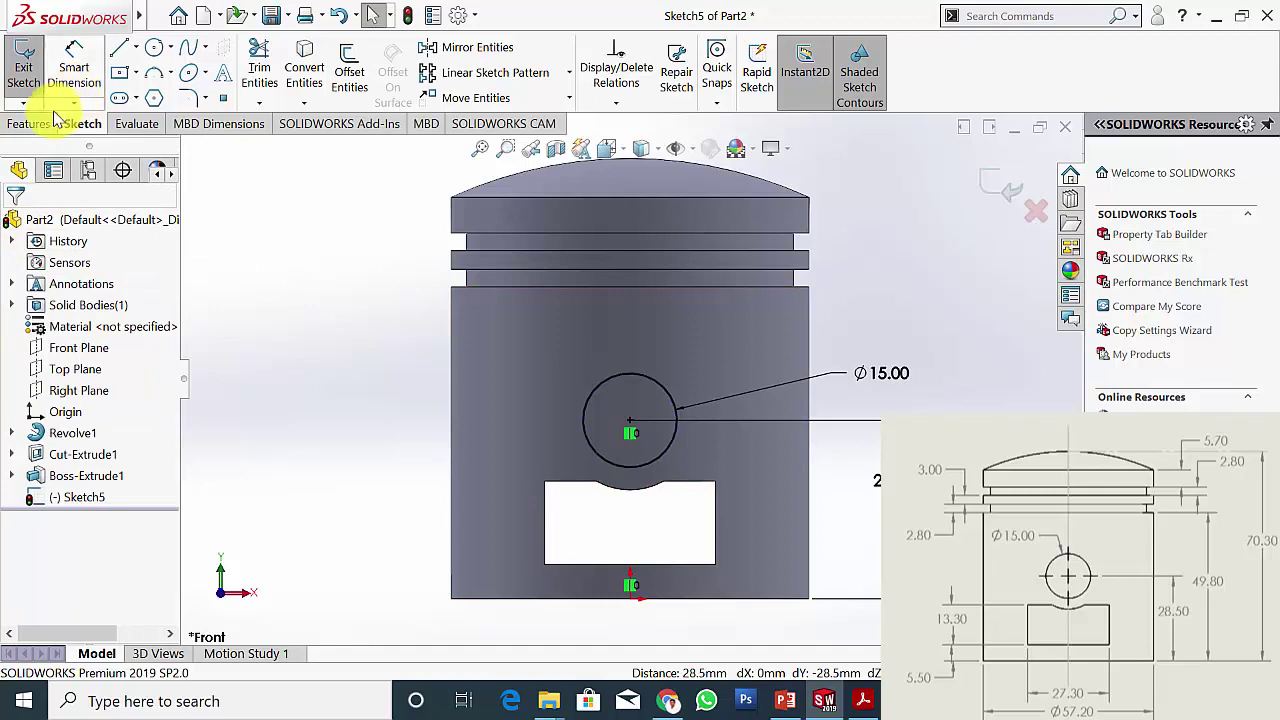
- Cut the pin hole circle through the piston with a 91 mm Mid Plane extruded cut
{"action": "left_click", "coordinate": [25, 123]}
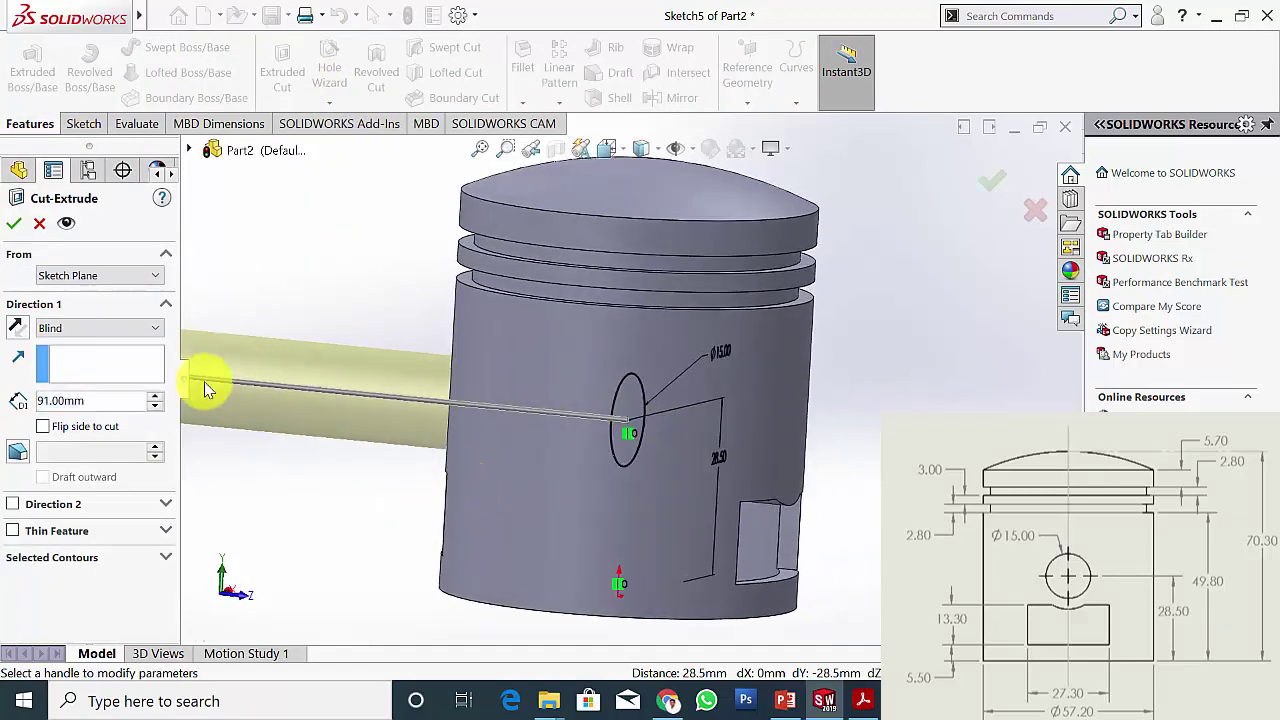
{"action": "left_click", "coordinate": [140, 330]}
{"action": "left_click", "coordinate": [70, 452]}
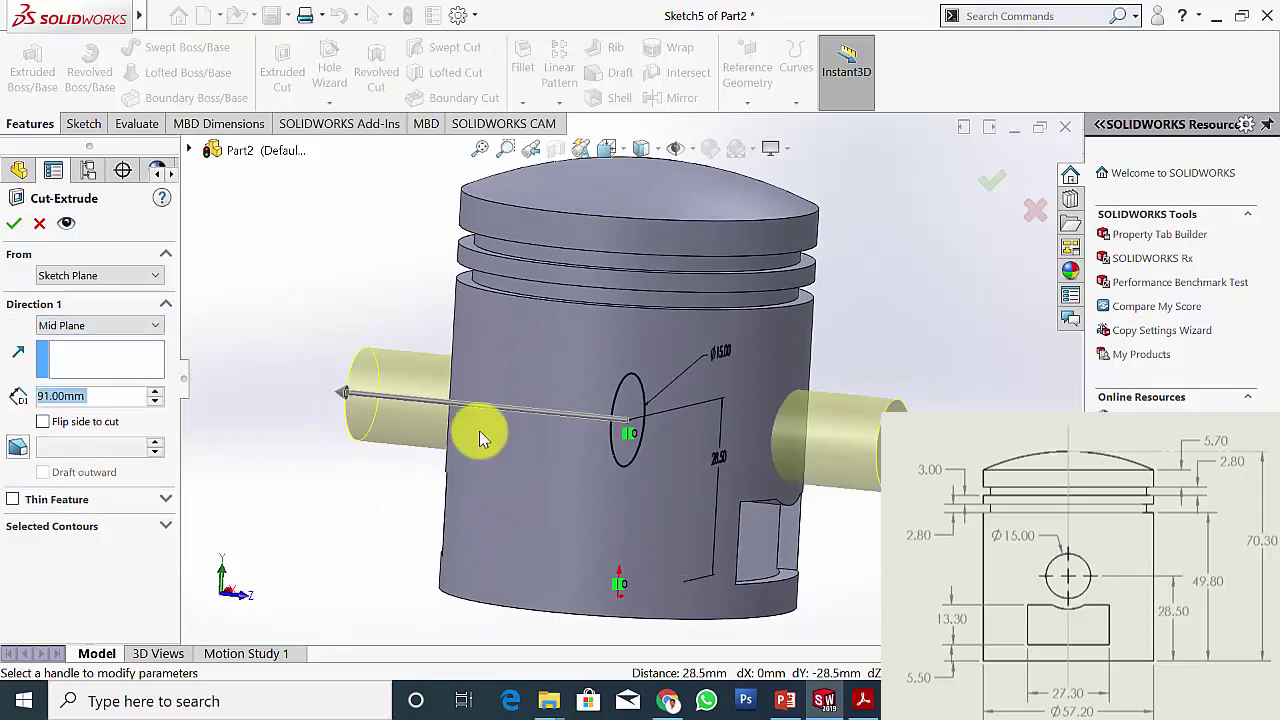
{"action": "left_click", "coordinate": [12, 226]}
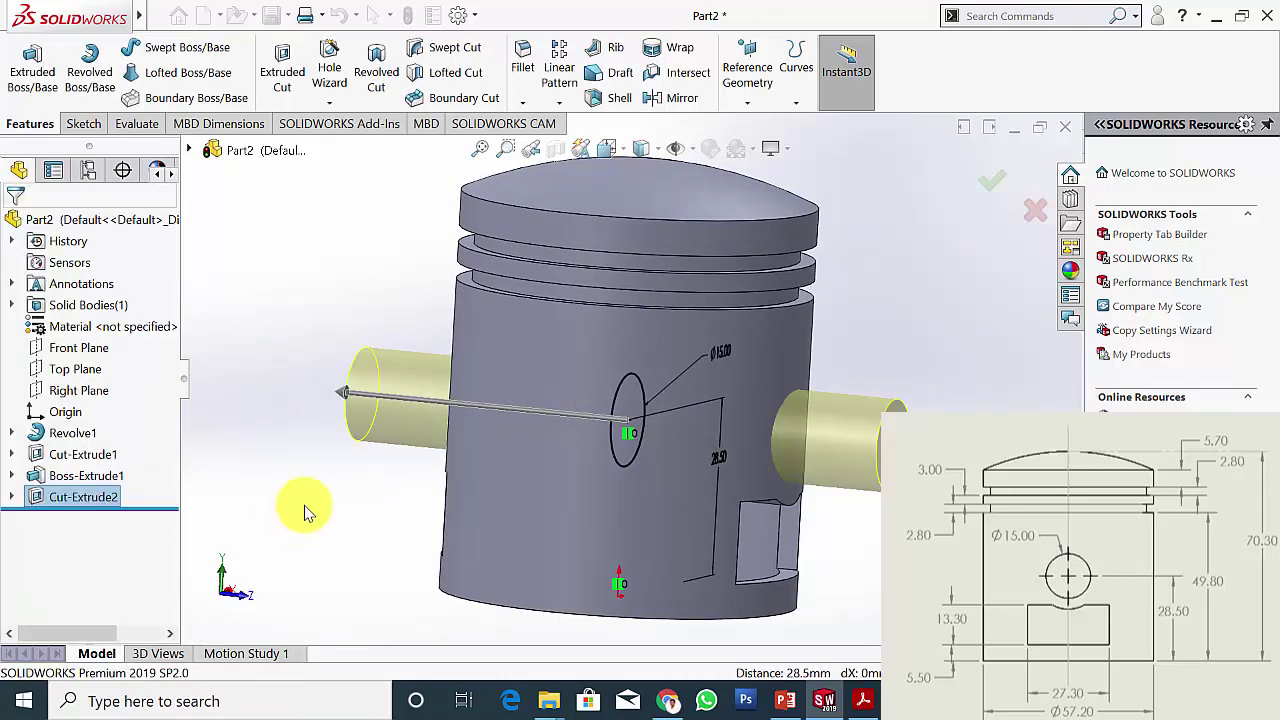
- Sketch a center rectangle on the Front Plane, centered on the pin hole and large enough to enclose the pin boss
{"action": "middle_click_drag", "start_coordinate": [878, 455], "coordinate": [871, 360]}
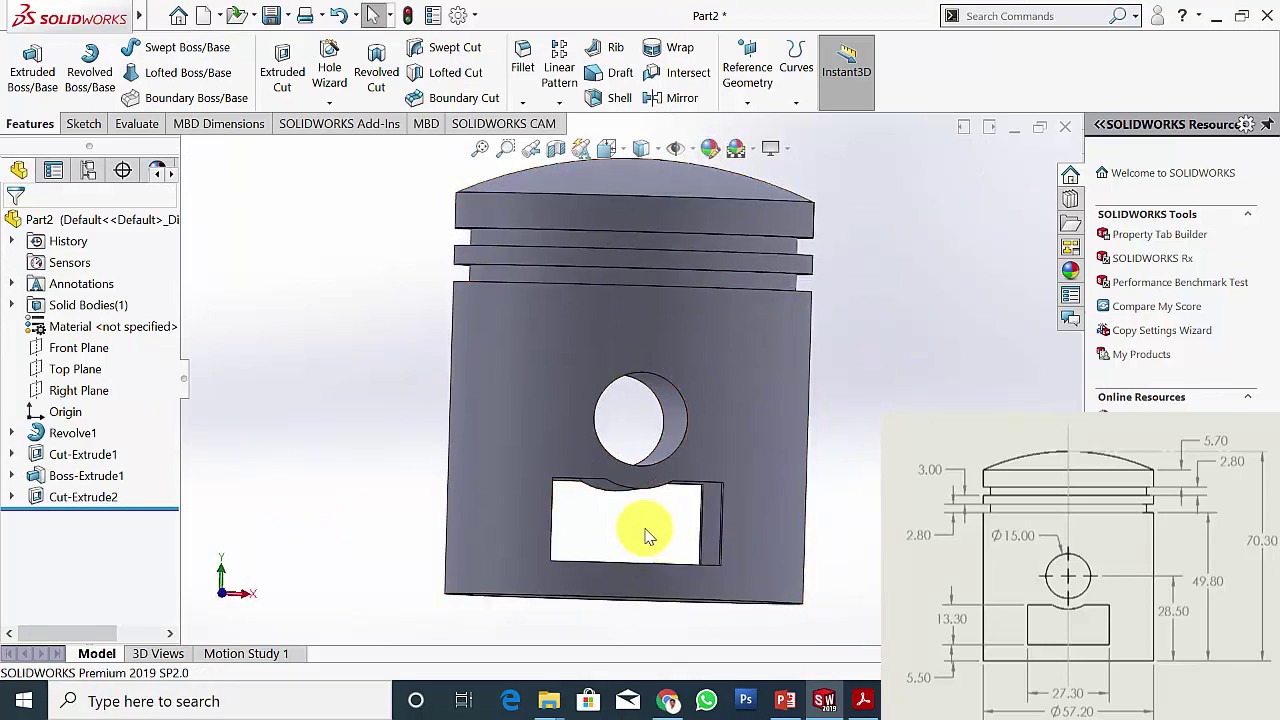
{"action": "middle_click_drag", "start_coordinate": [674, 449], "coordinate": [863, 277]}
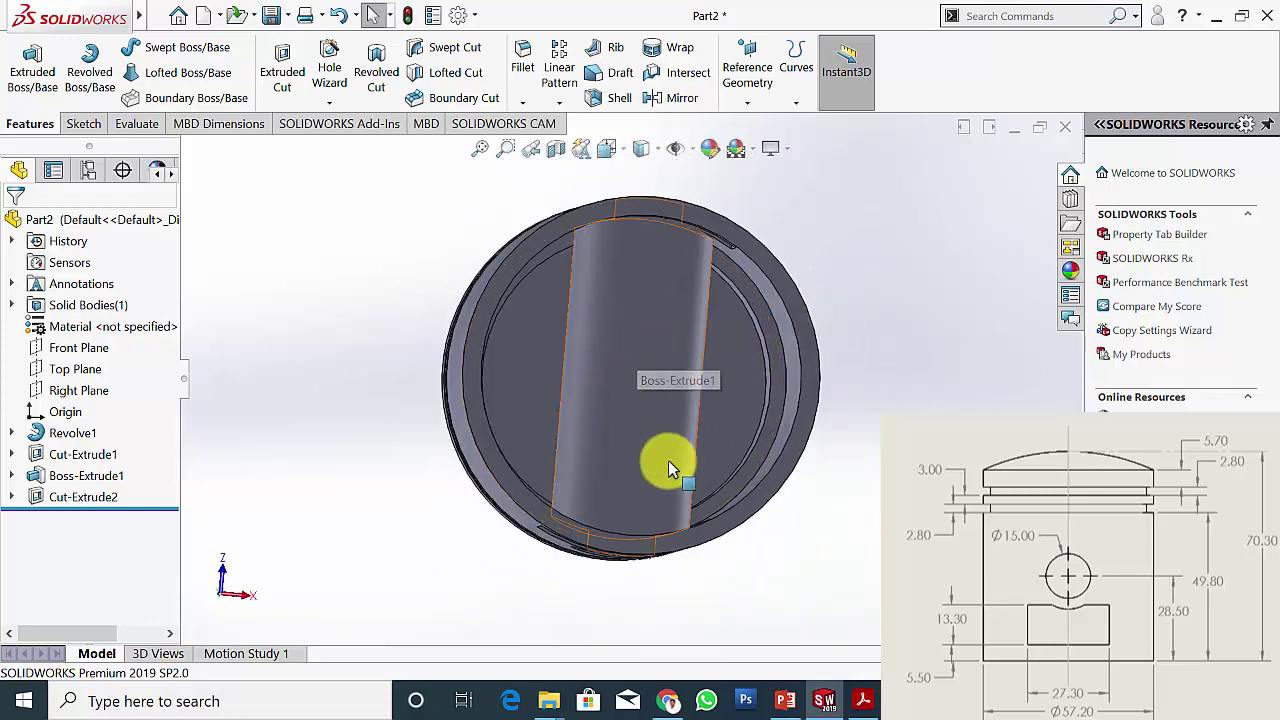
{"action": "middle_click_drag", "start_coordinate": [766, 349], "coordinate": [815, 540]}
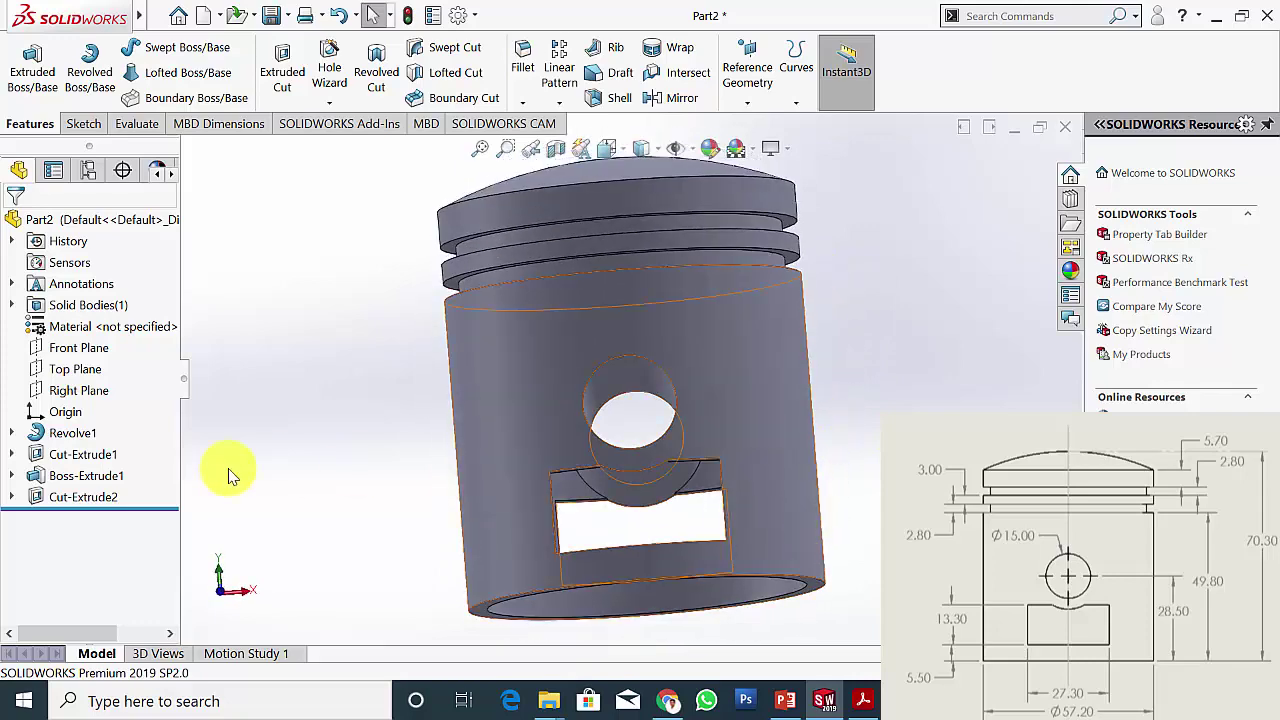
{"action": "left_click", "coordinate": [68, 347]}
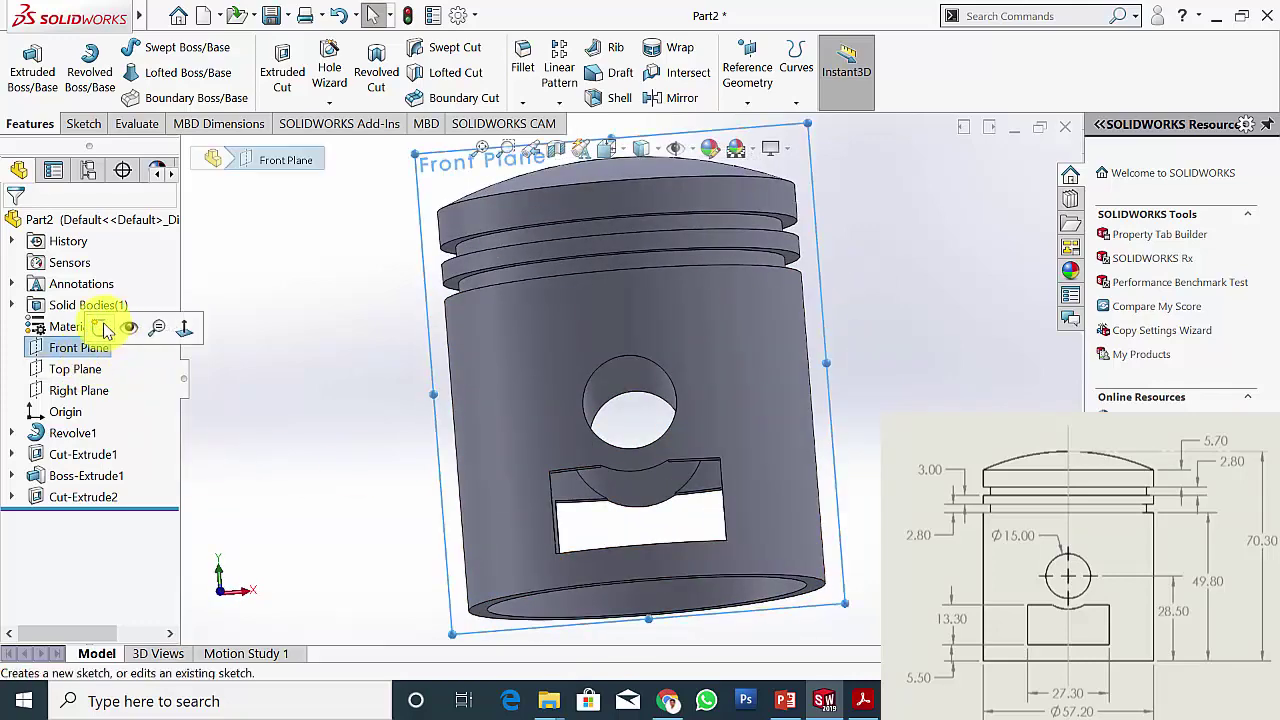
{"action": "left_click", "coordinate": [100, 328]}
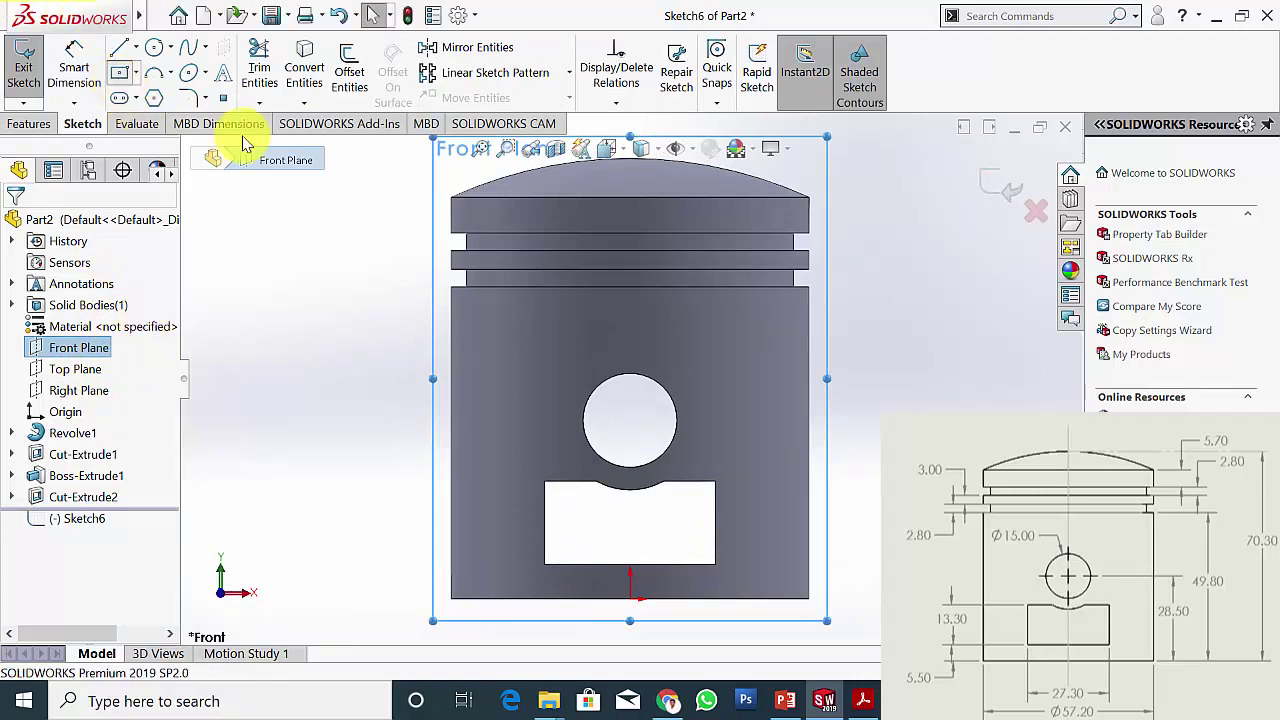
{"action": "left_click", "coordinate": [630, 420]}
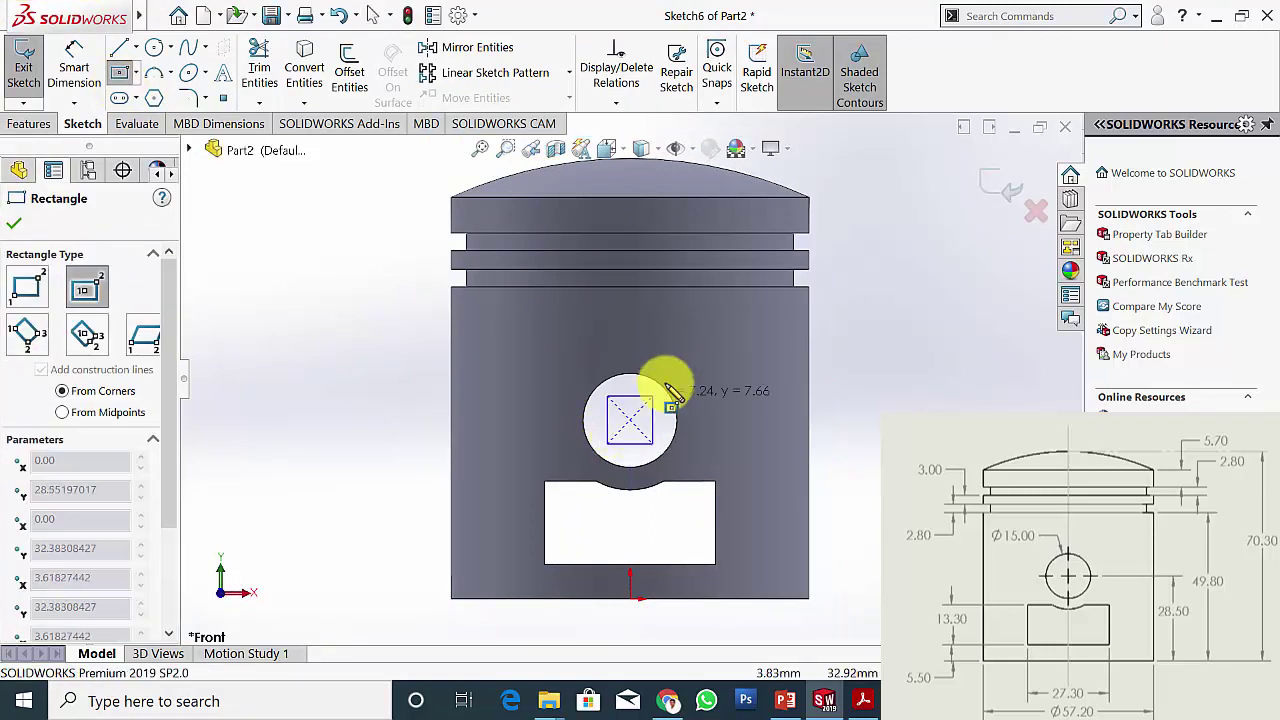
{"action": "left_click", "coordinate": [706, 352]}
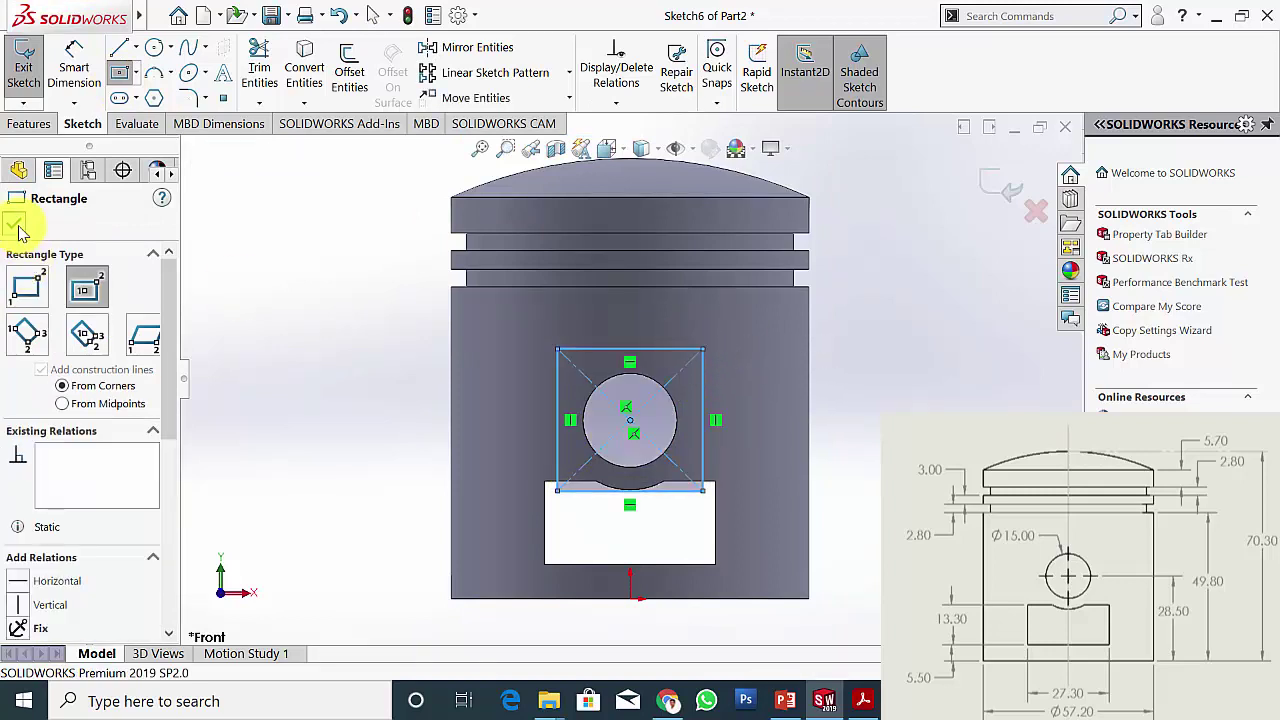
{"action": "left_click", "coordinate": [16, 226]}
- Set up an extruded cut of the rectangle with the Mid Plane end condition and a depth of 11 mm
{"action": "left_click", "coordinate": [30, 124]}
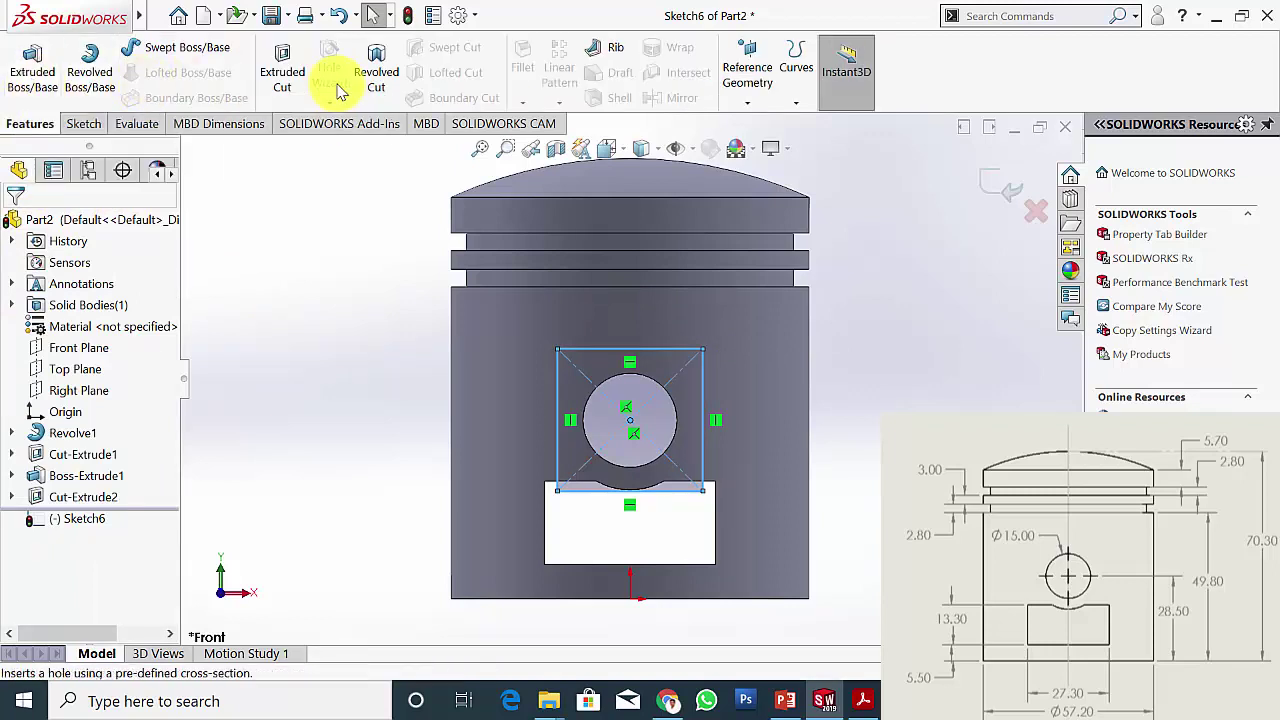
{"action": "left_click", "coordinate": [283, 75]}
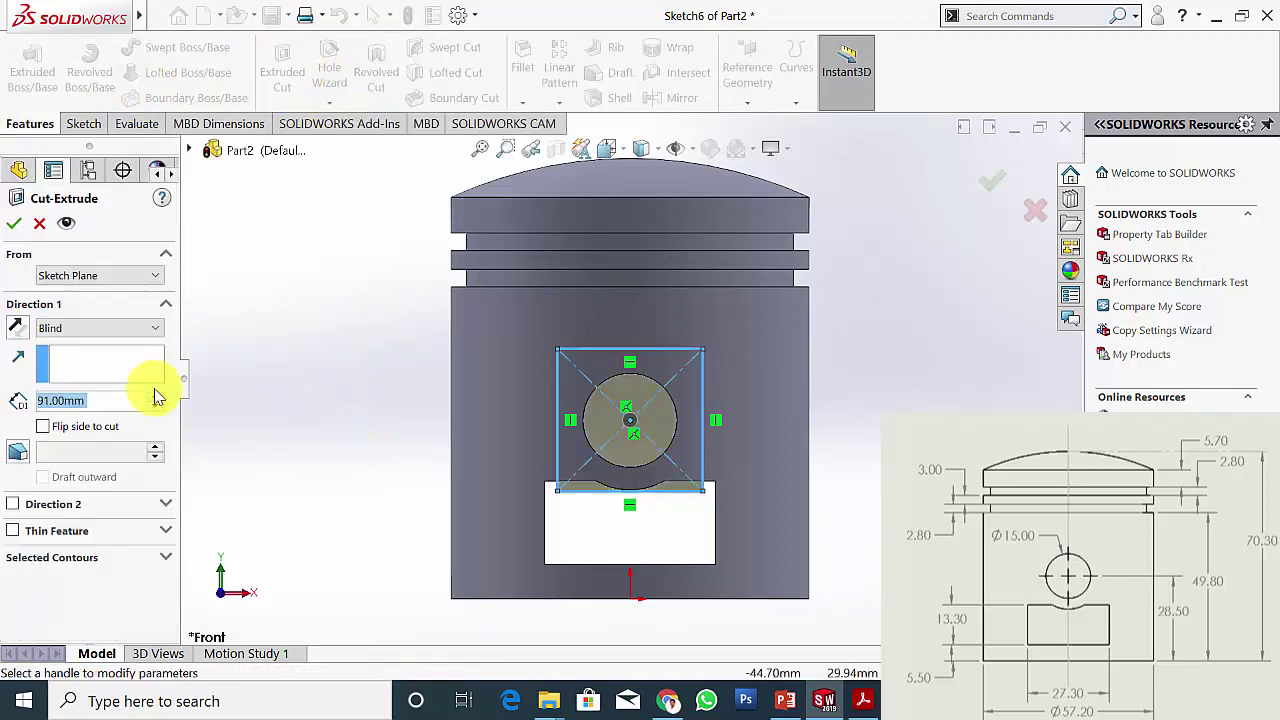
{"action": "left_click", "coordinate": [94, 328]}
{"action": "left_click", "coordinate": [80, 456]}
{"action": "middle_click_drag", "start_coordinate": [329, 509], "coordinate": [329, 306]}
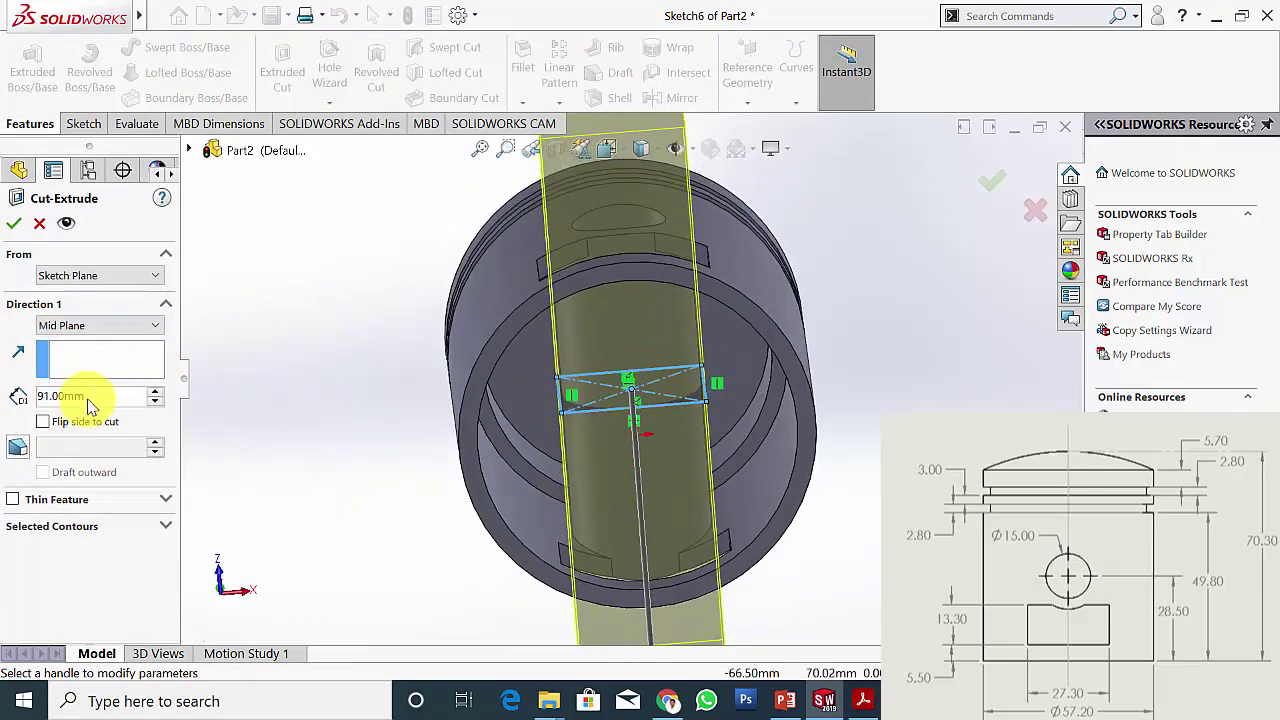
{"action": "type", "text": "11"}
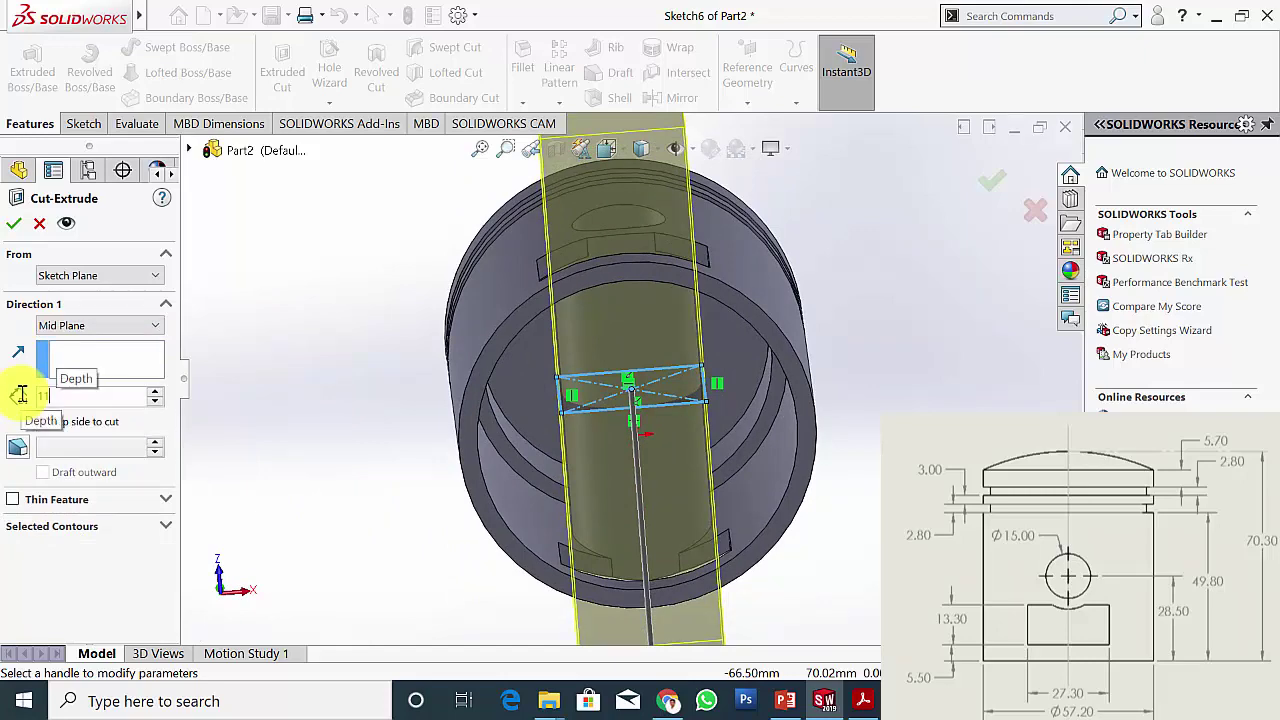
{"action": "key", "text": "Return"}
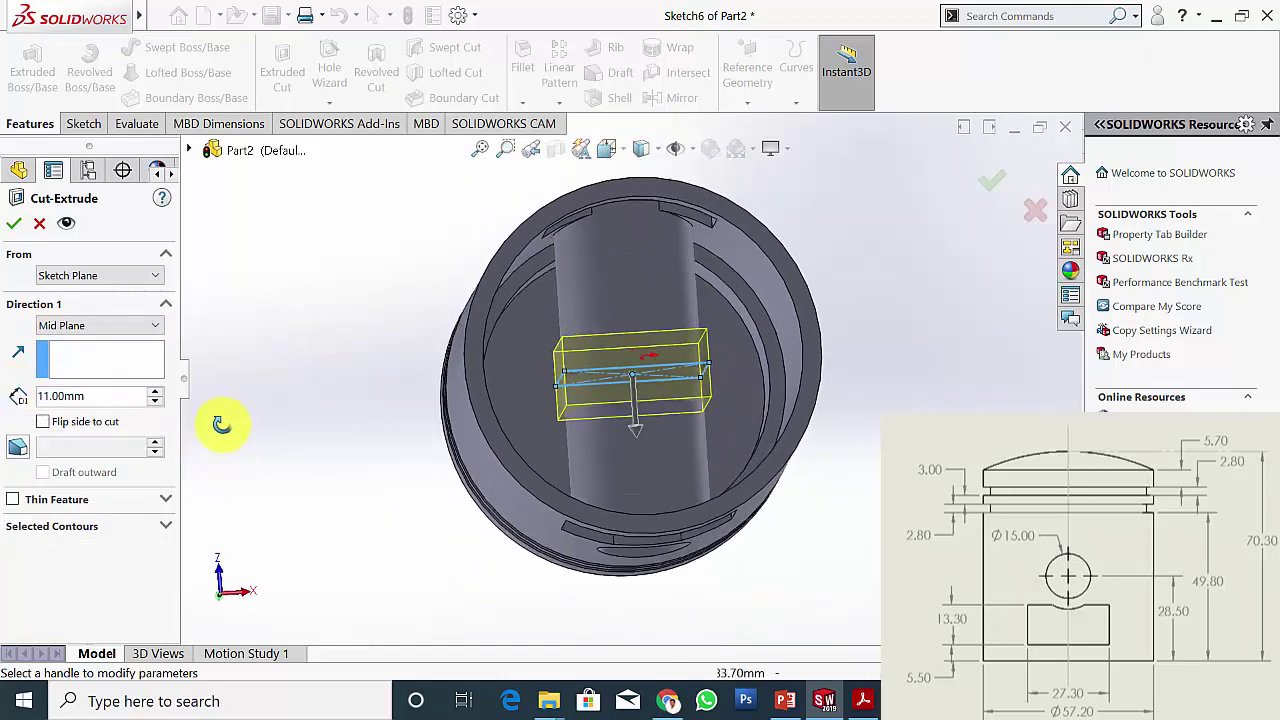
- Set the Mid Plane cut's depth to 22 mm and create the gap in the middle of the pin boss
{"action": "left_click", "coordinate": [68, 396]}
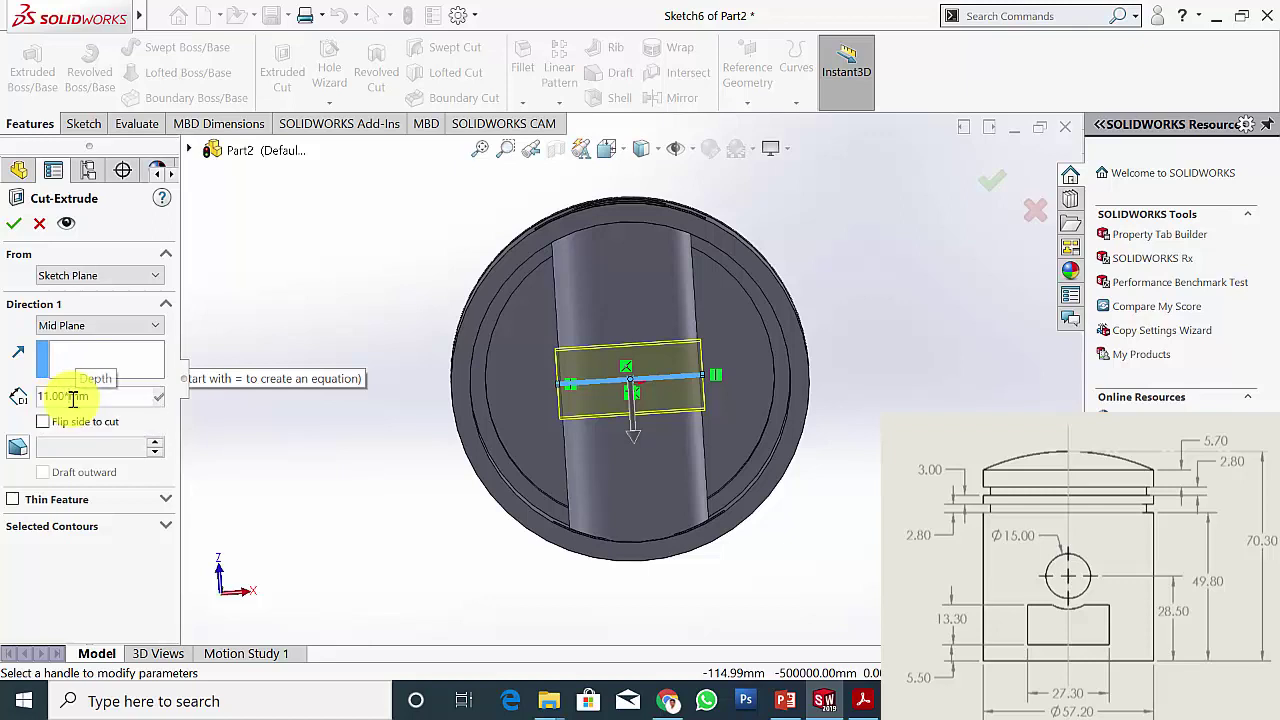
{"action": "type", "text": "22"}
{"action": "key", "text": "Return"}
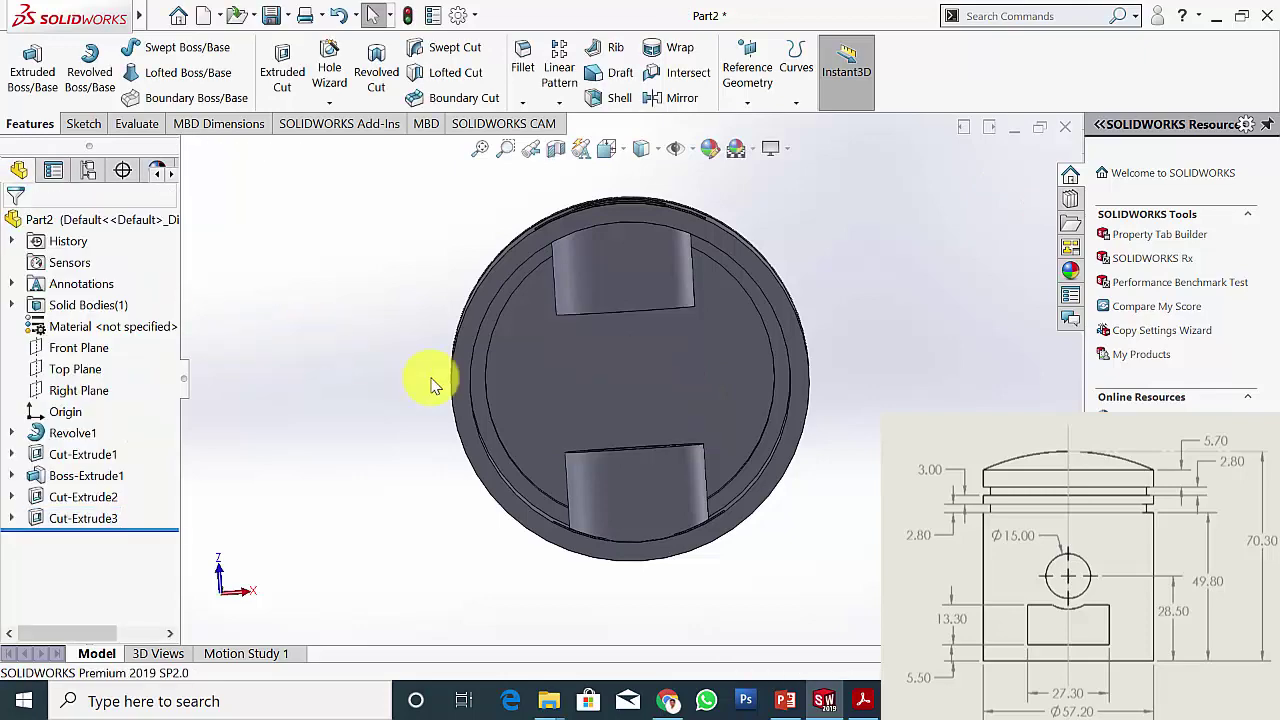
{"action": "middle_click_drag", "start_coordinate": [635, 378], "coordinate": [686, 509]}
{"action": "scroll", "coordinate": [718, 452], "scroll_direction": "up", "scroll_amount": 3}
{"action": "middle_click_drag", "start_coordinate": [718, 452], "coordinate": [431, 465]}
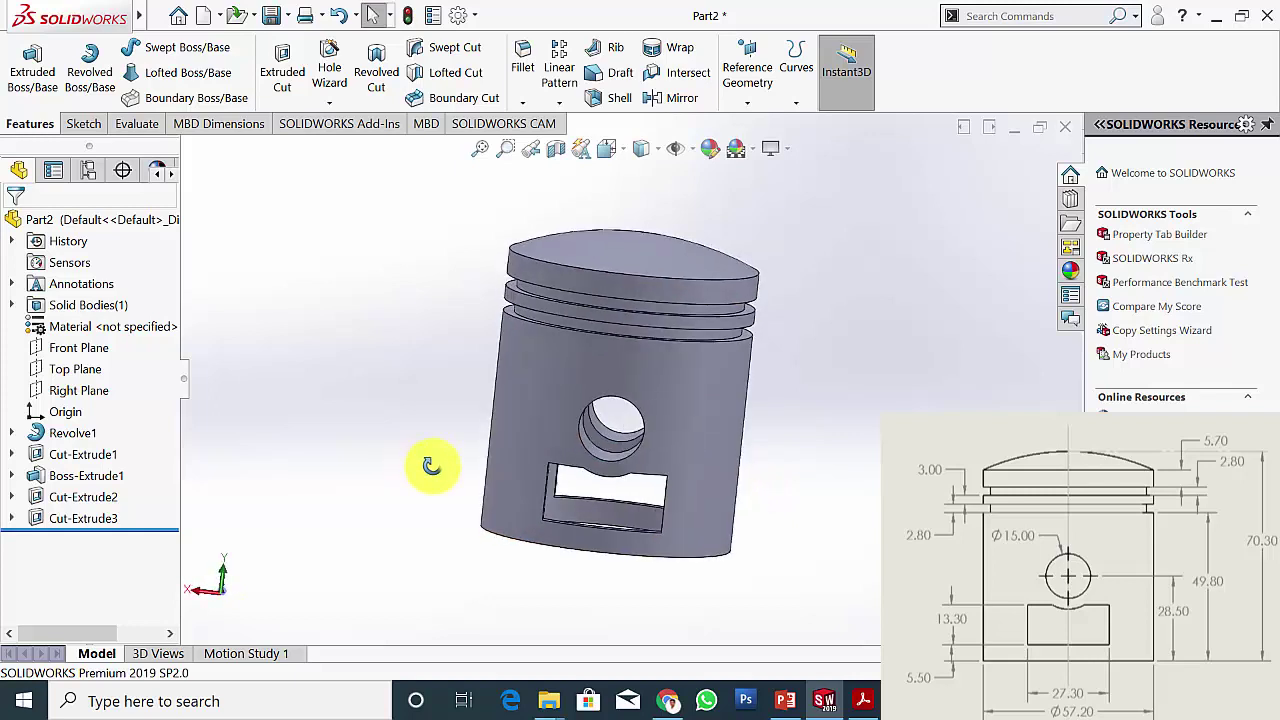